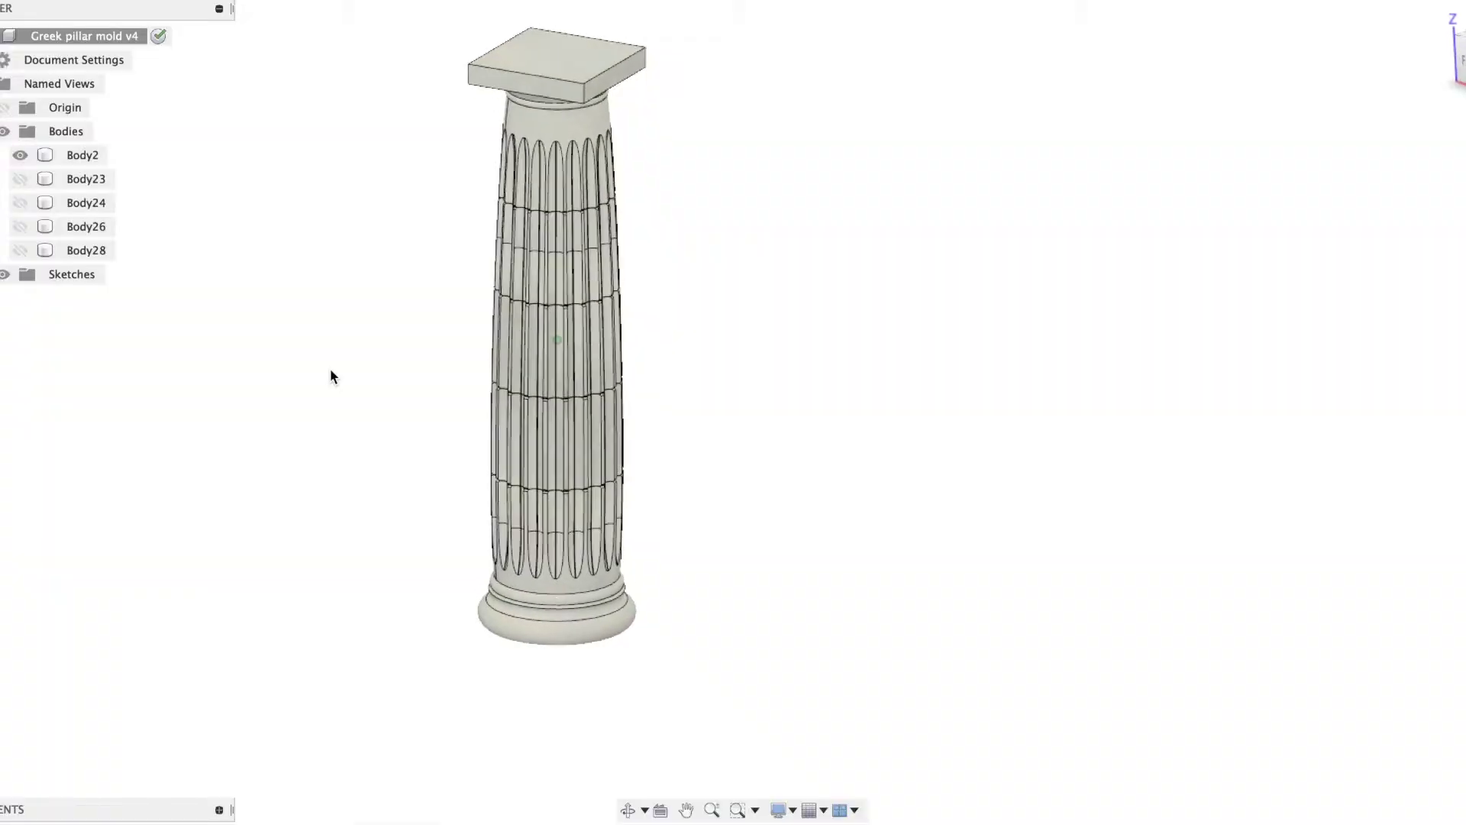
Step: Show Body28 of the pillar mold
click(20, 249)
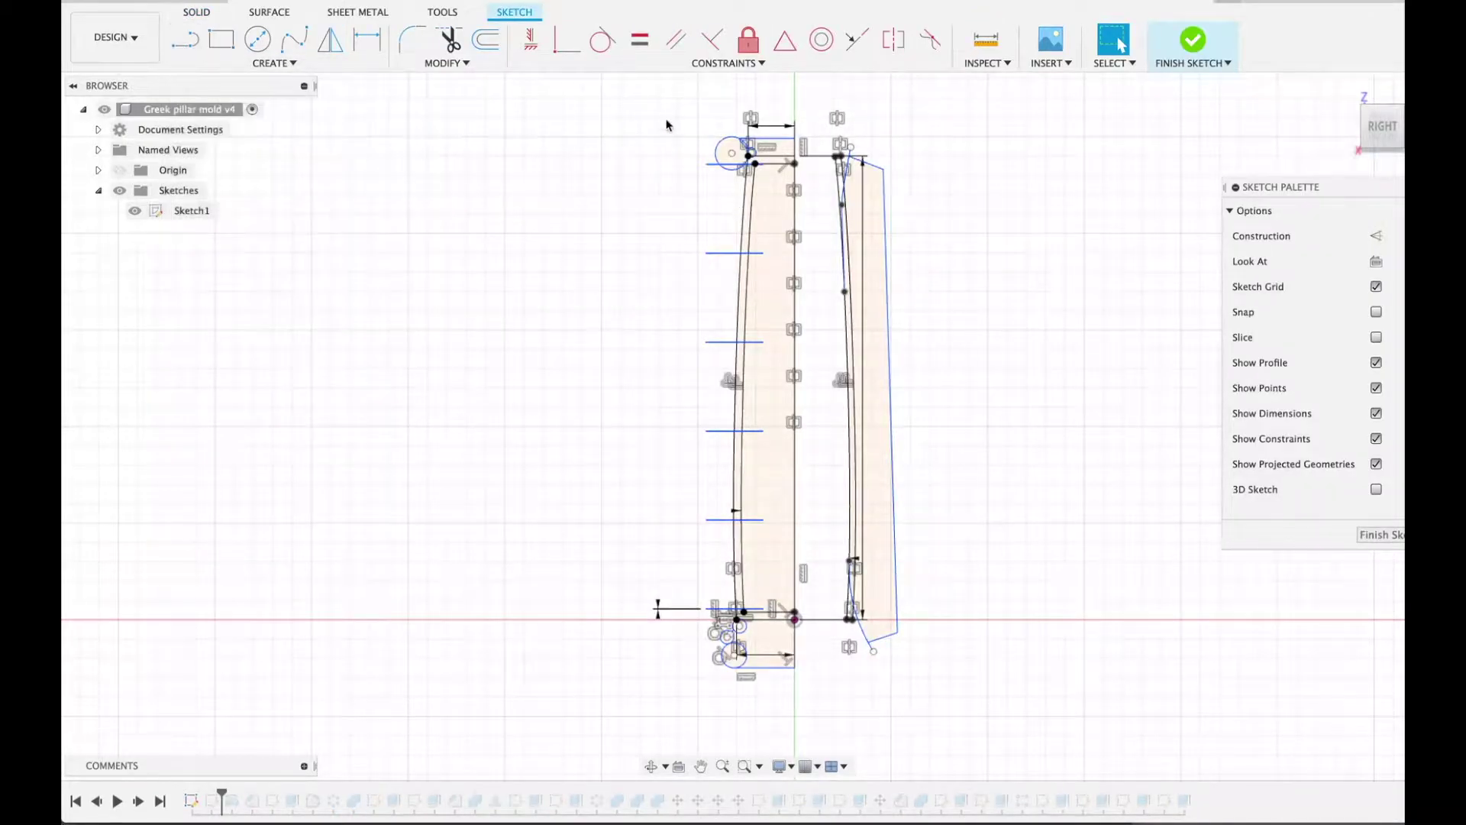
Step: Sketch a vertical line about 92 mm long beside the pillar profile, with a horizontal line about 17 mm long at its lower end
mouse_move(659, 76)
mouse_down()
mouse_move(873, 484)
mouse_move(789, 696)
mouse_move(819, 721)
mouse_up()
key(l)
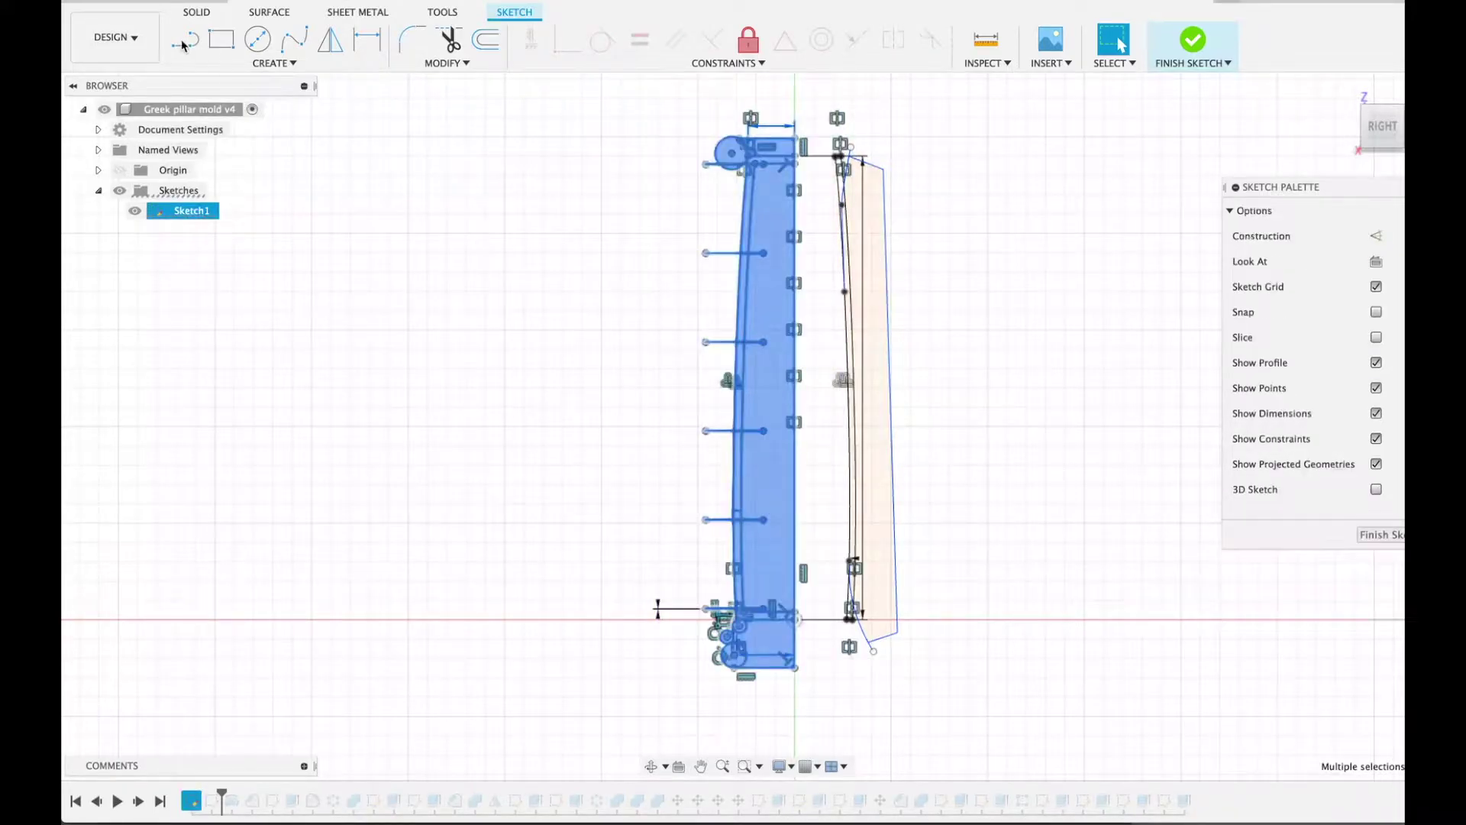
click(541, 176)
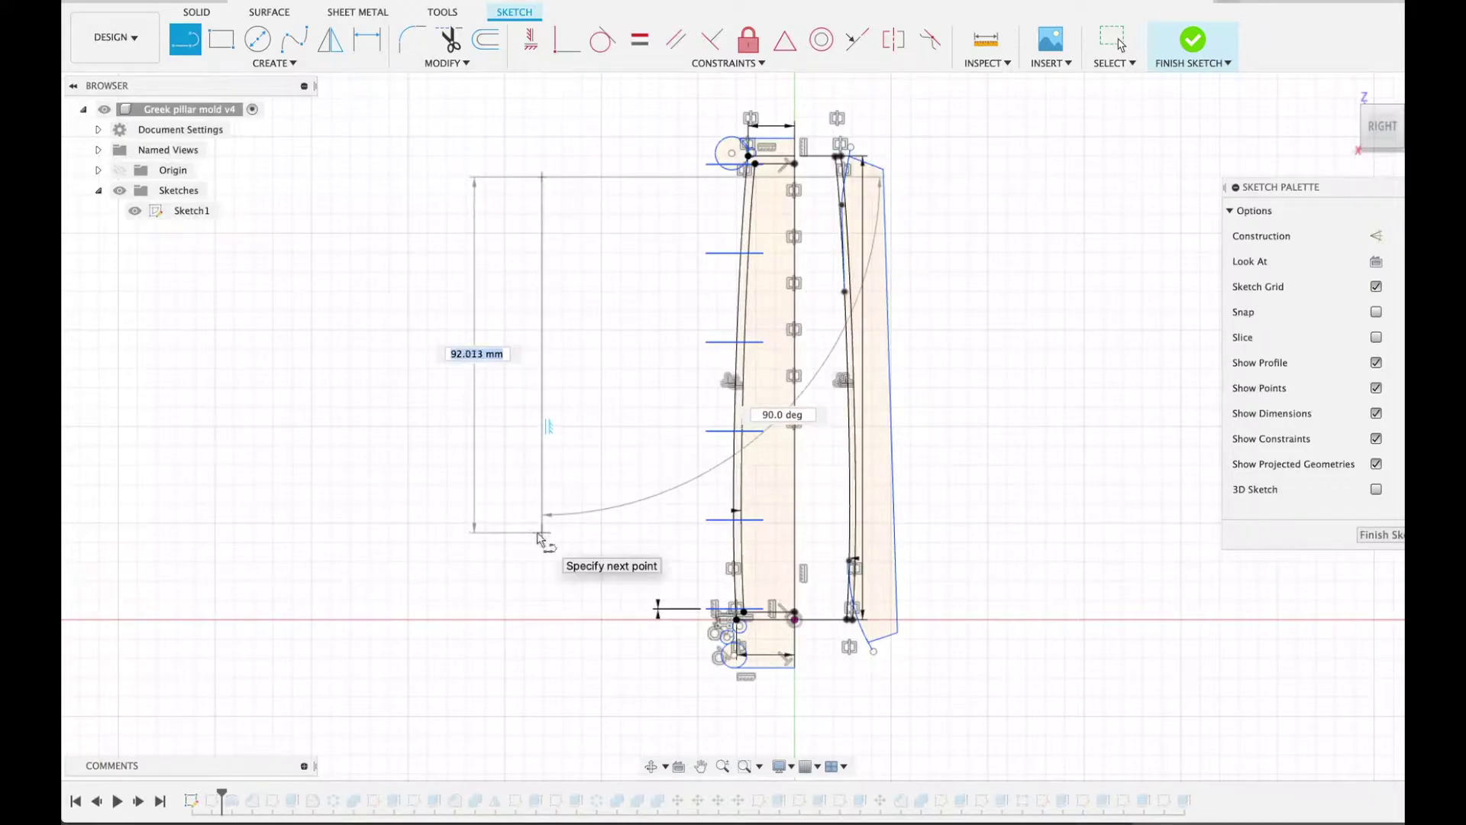
double_click(542, 532)
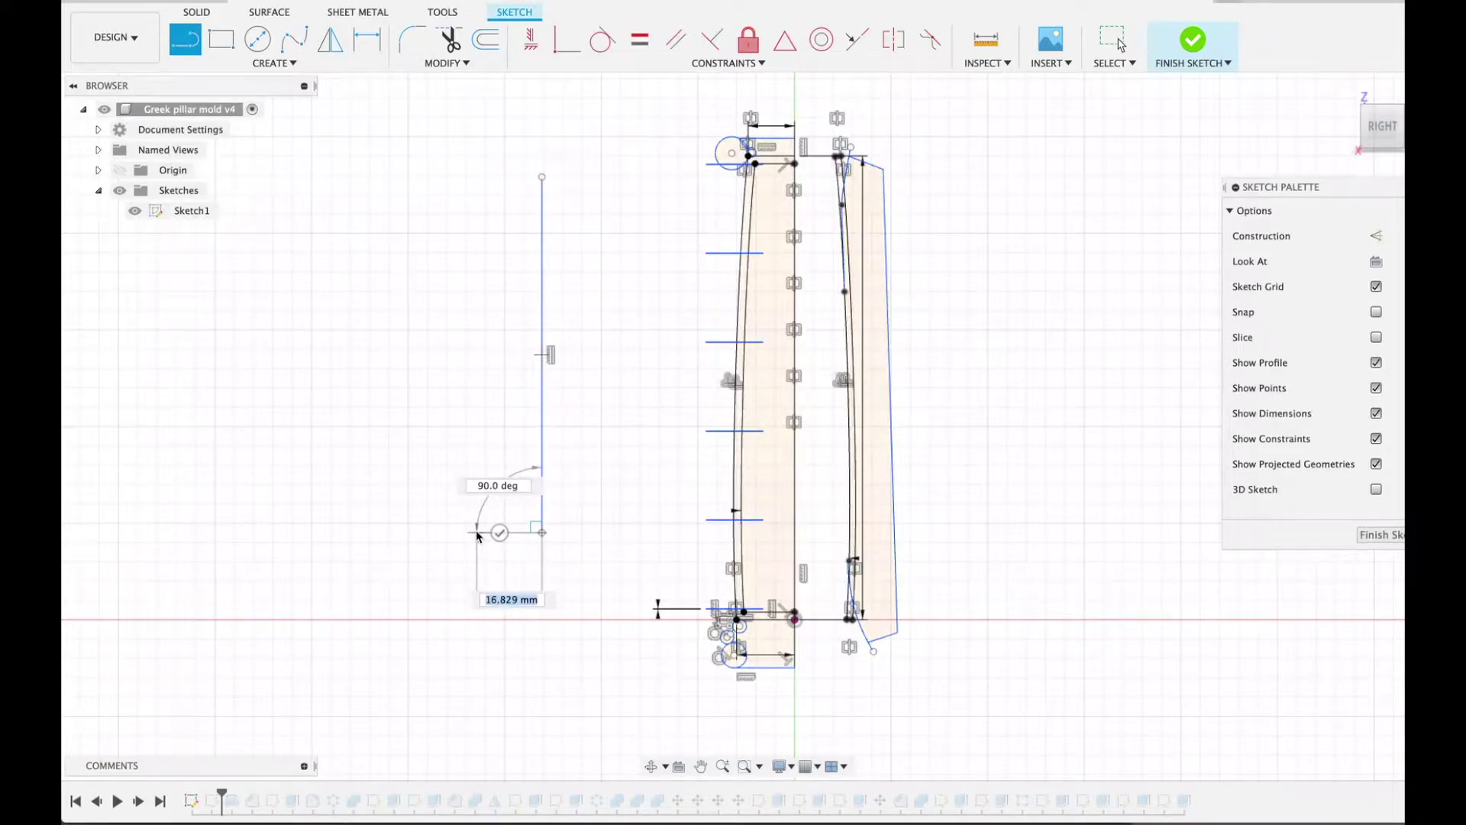
click(477, 532)
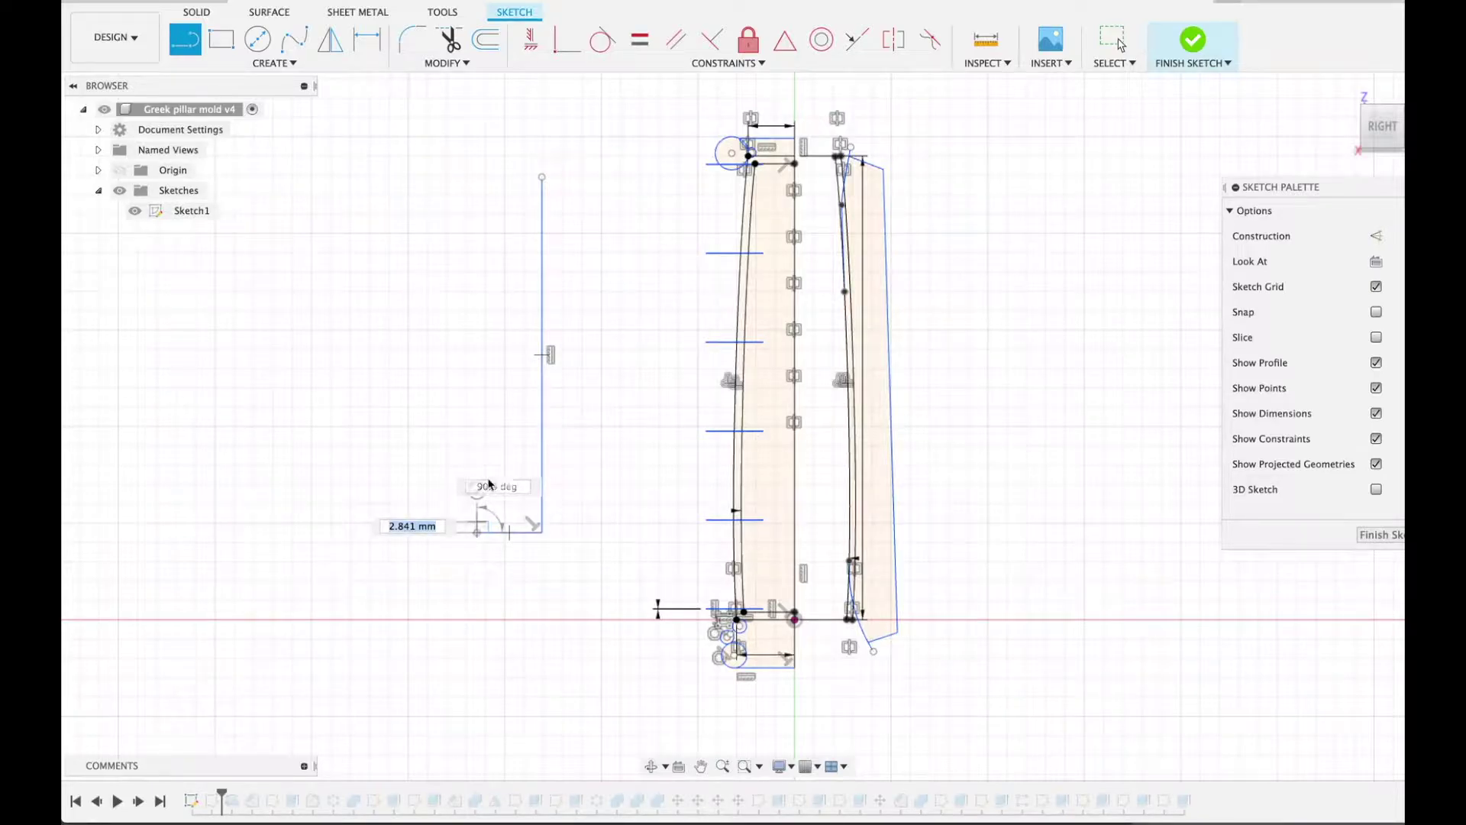
double_click(477, 530)
key(Escape)
Step: Sketch a horizontal line about 11 mm long outward from the upper end of the new vertical line
key(l)
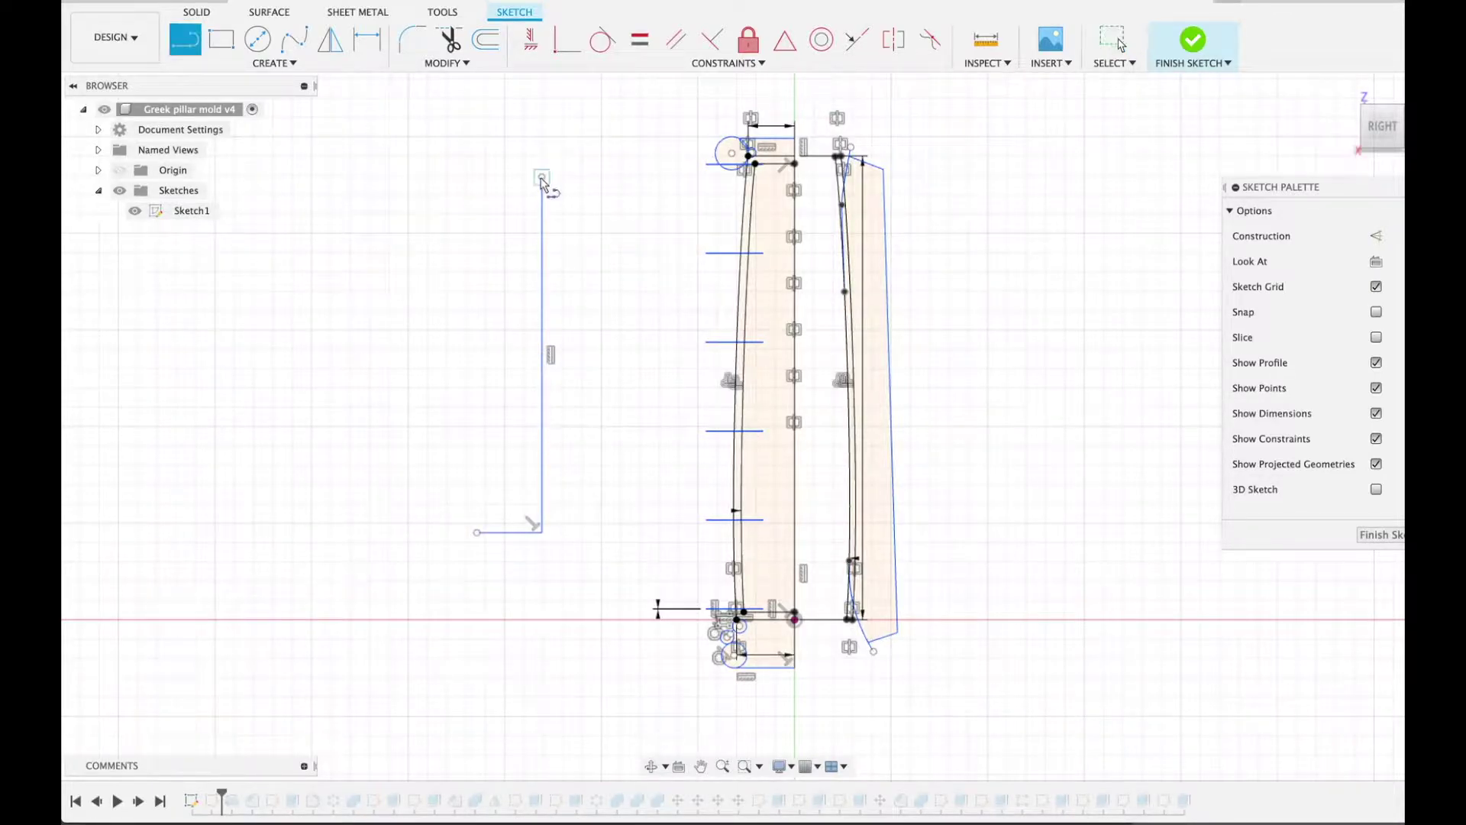
click(541, 178)
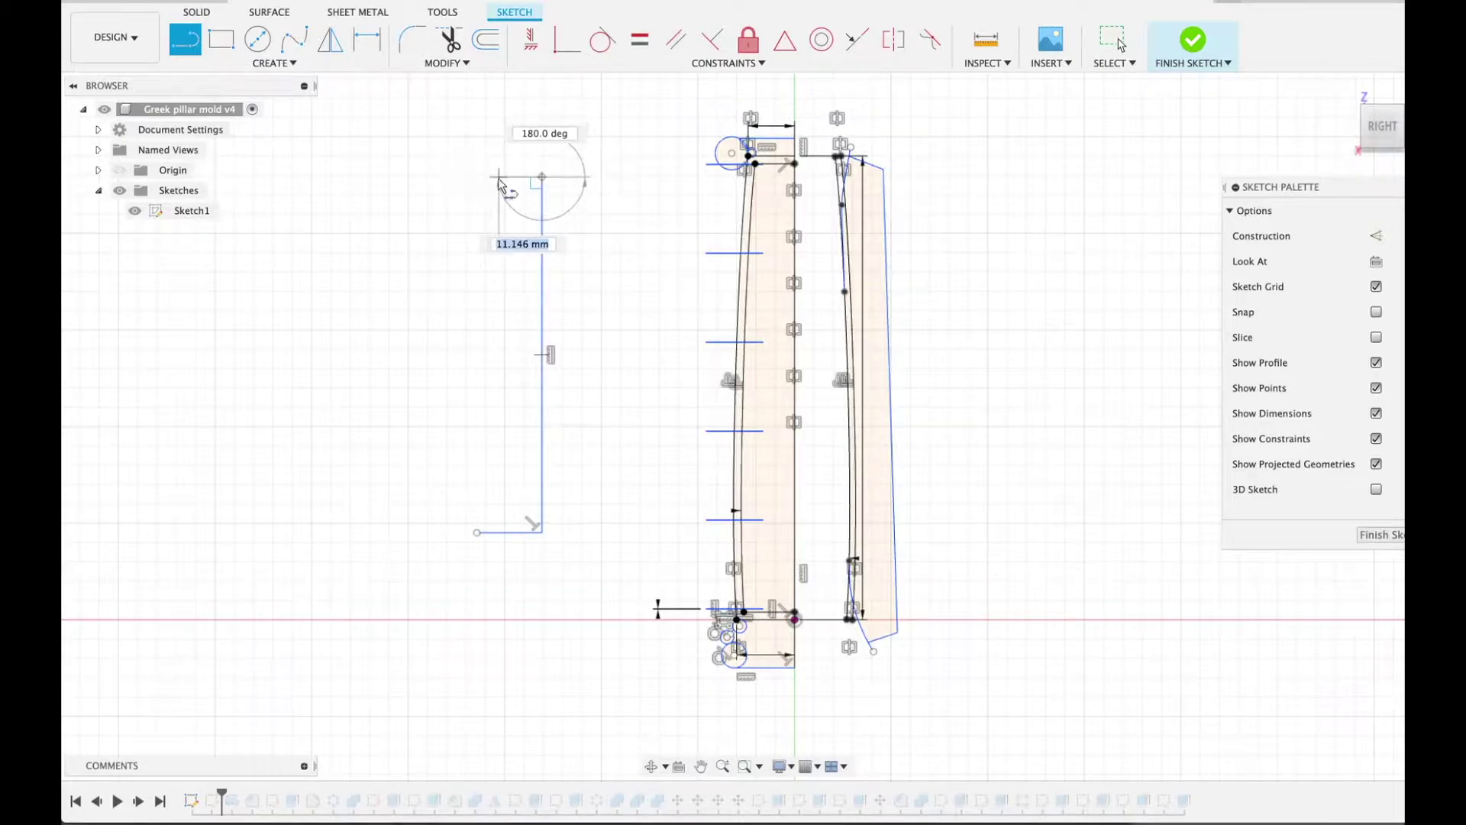
click(498, 178)
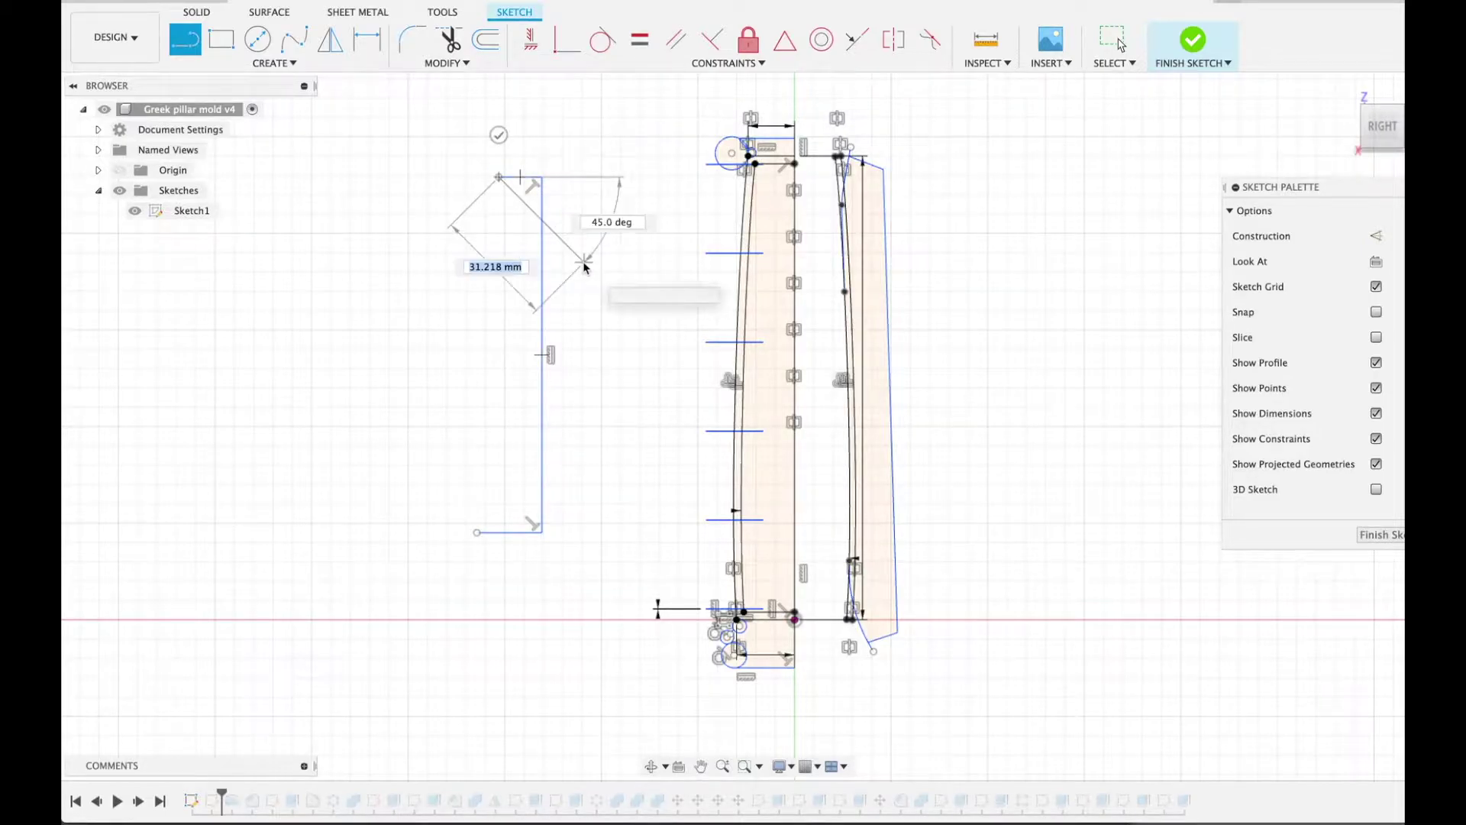
key(Escape)
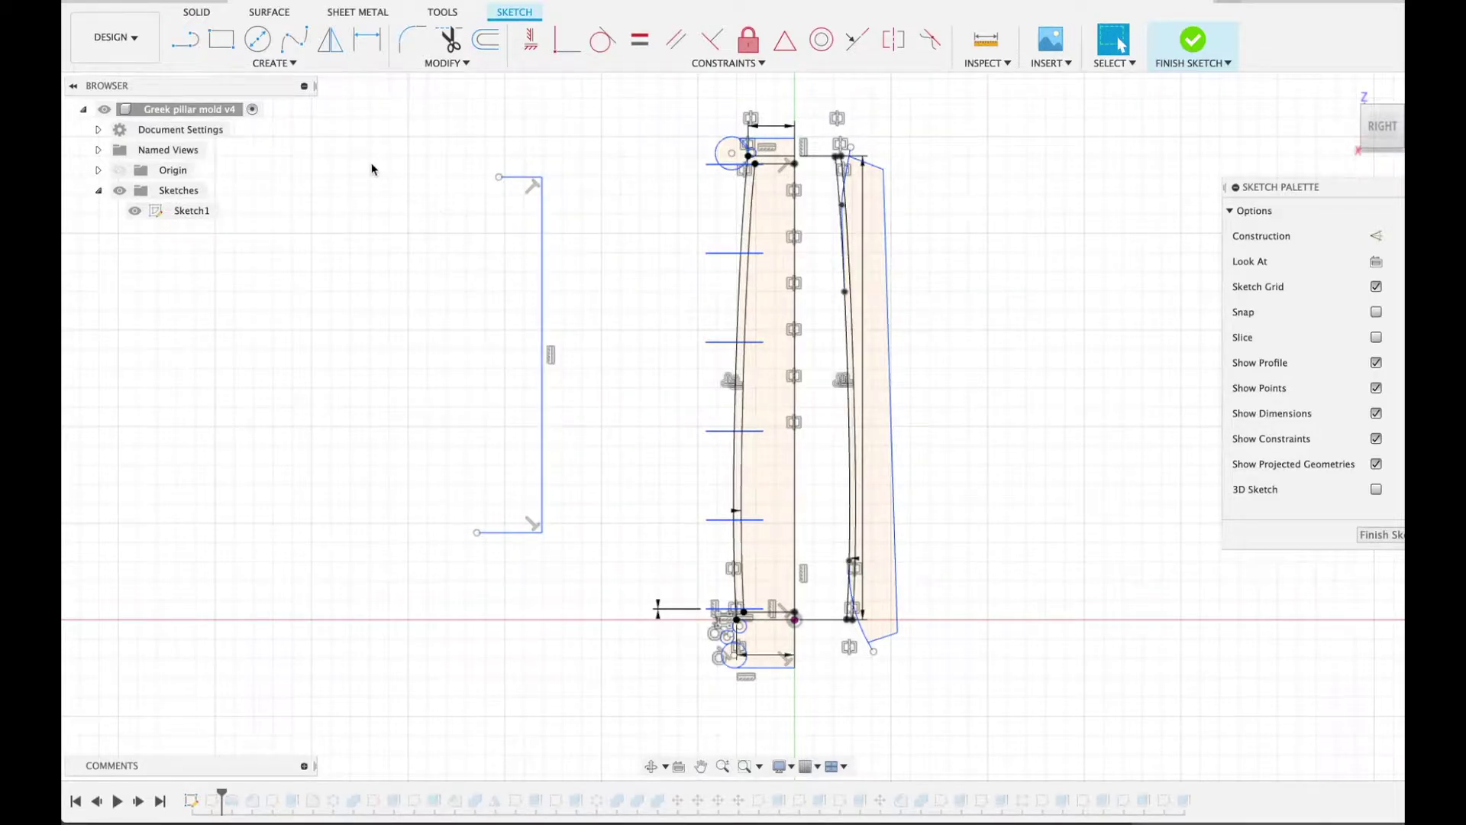
Step: Close the side profile with a spline between the two open line ends and adjust its lower handle so the curve bulges outward
click(303, 48)
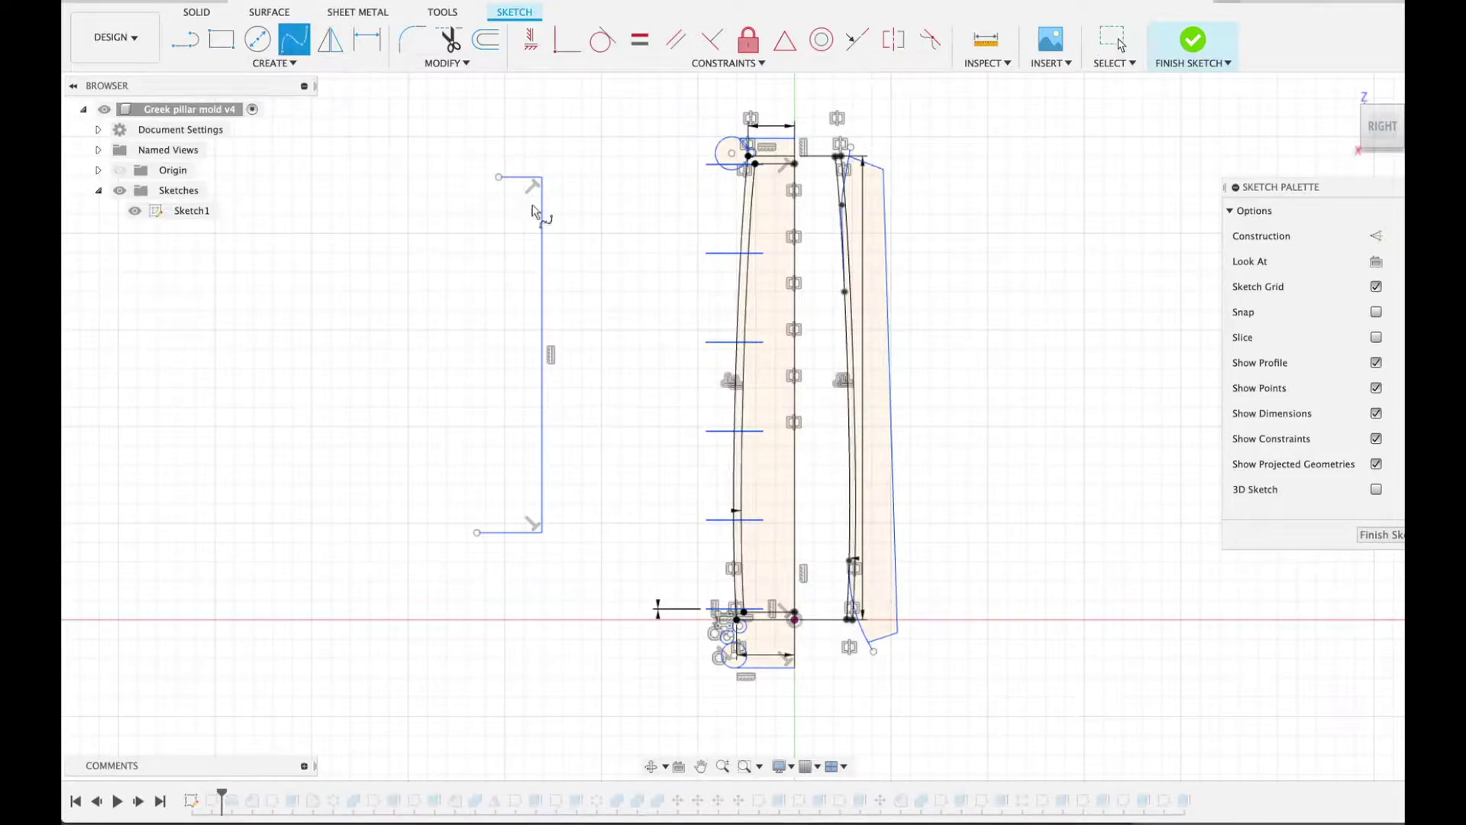
click(478, 531)
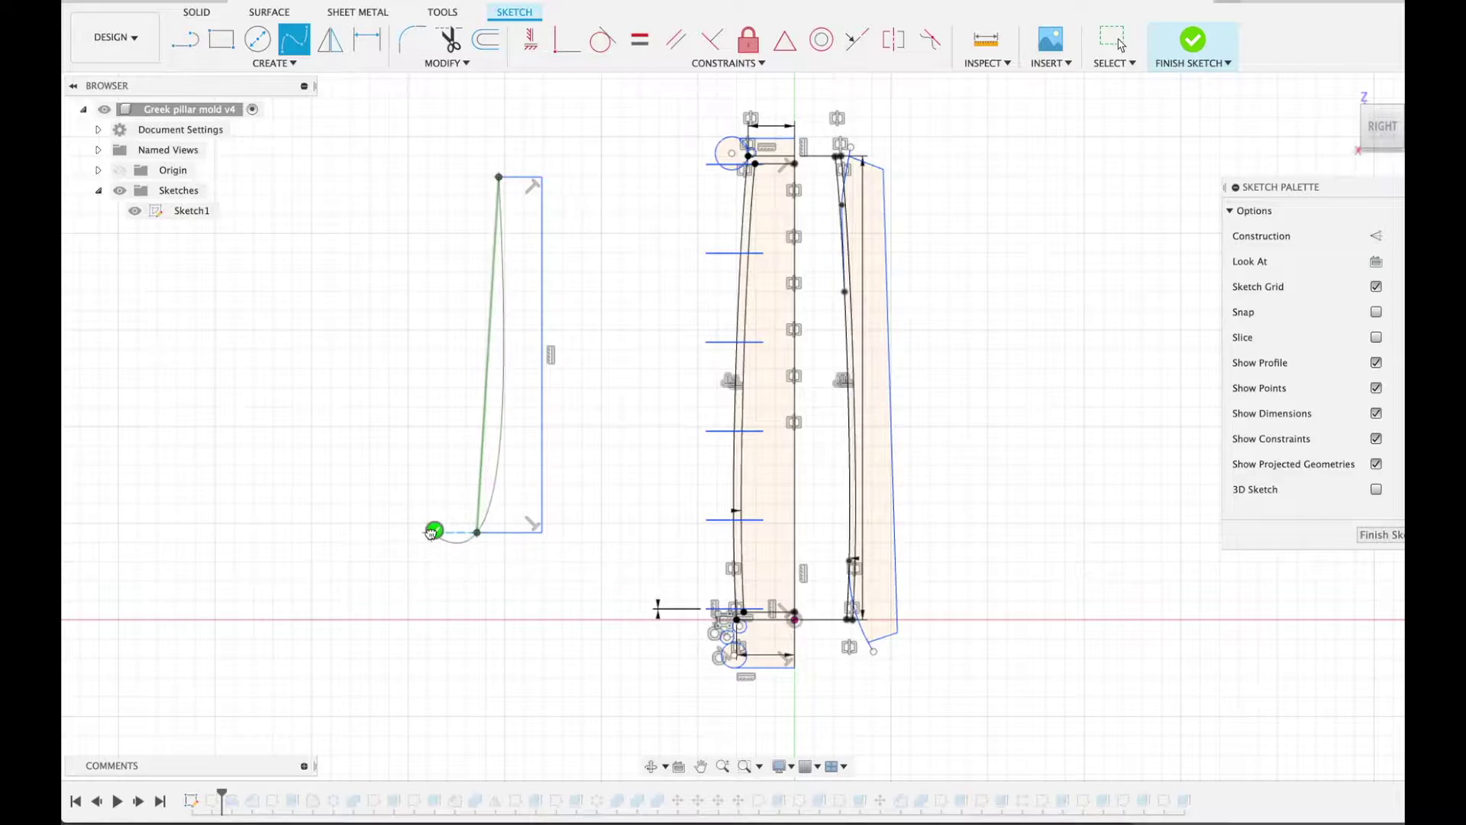
key(Return)
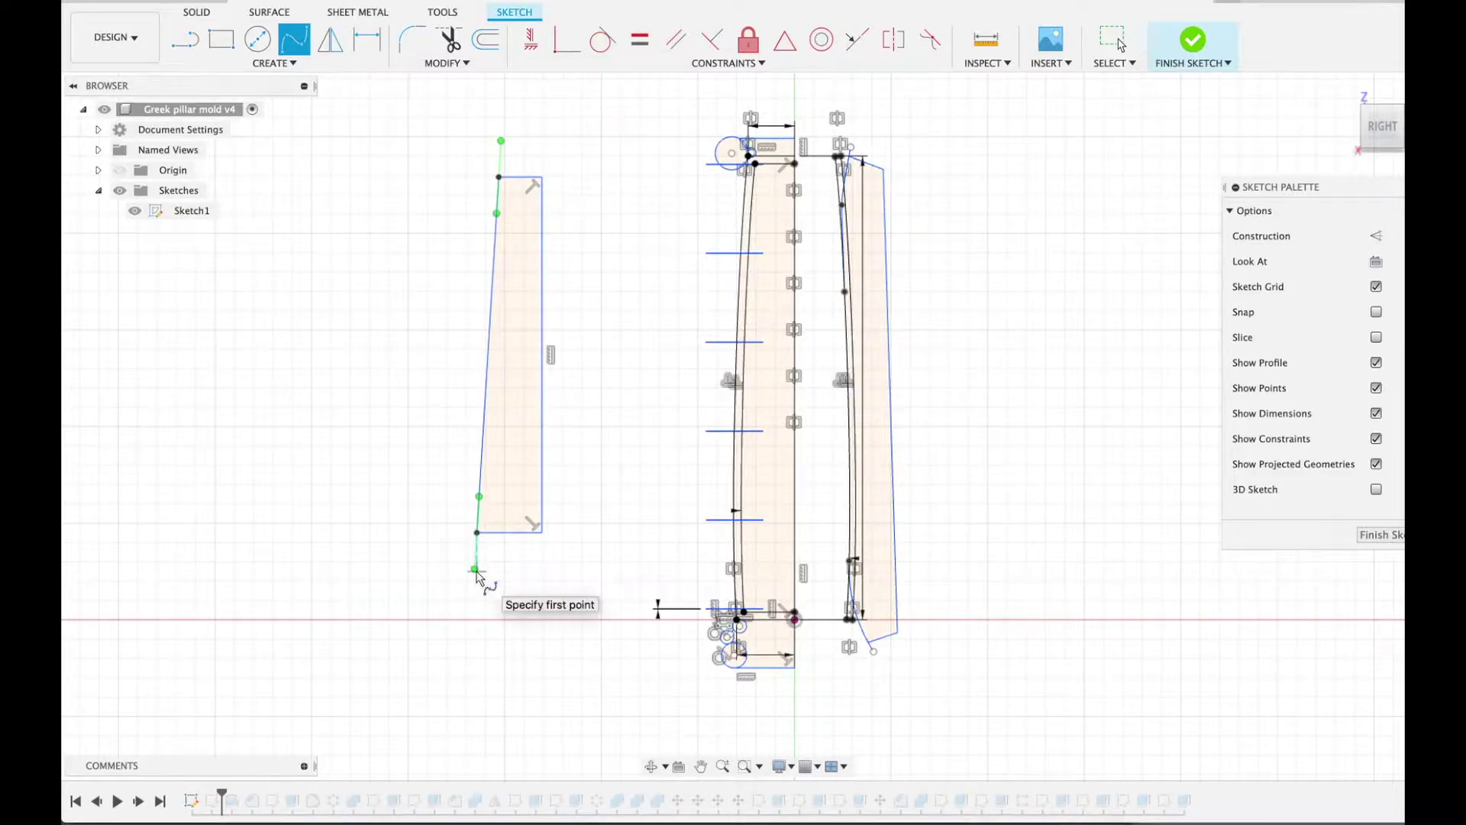
key(Escape)
drag(481, 584, 480, 583)
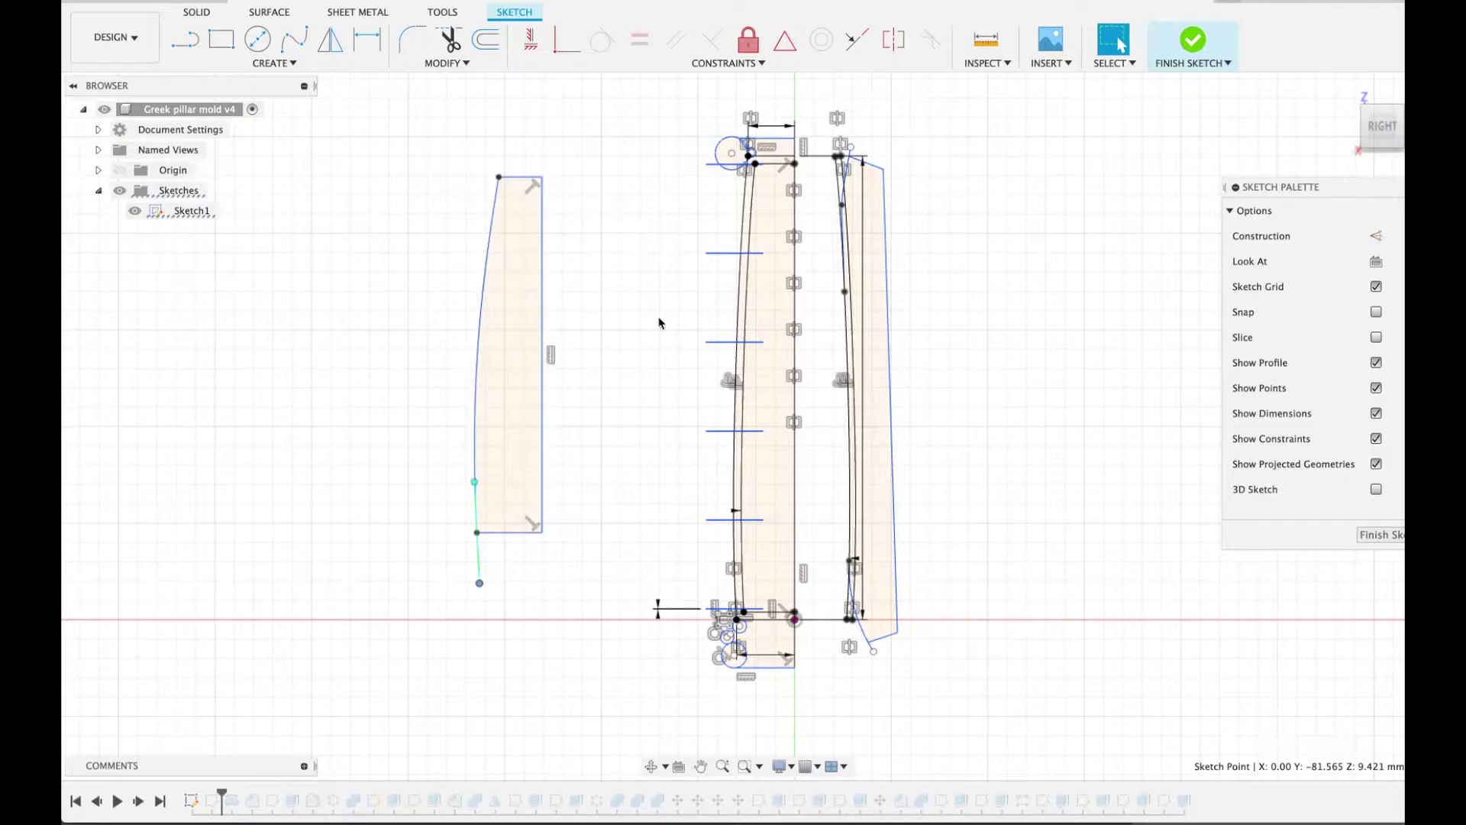
Step: Examine the circles and lines that form the base of the original pillar profile
scroll(682, 706, up, 5)
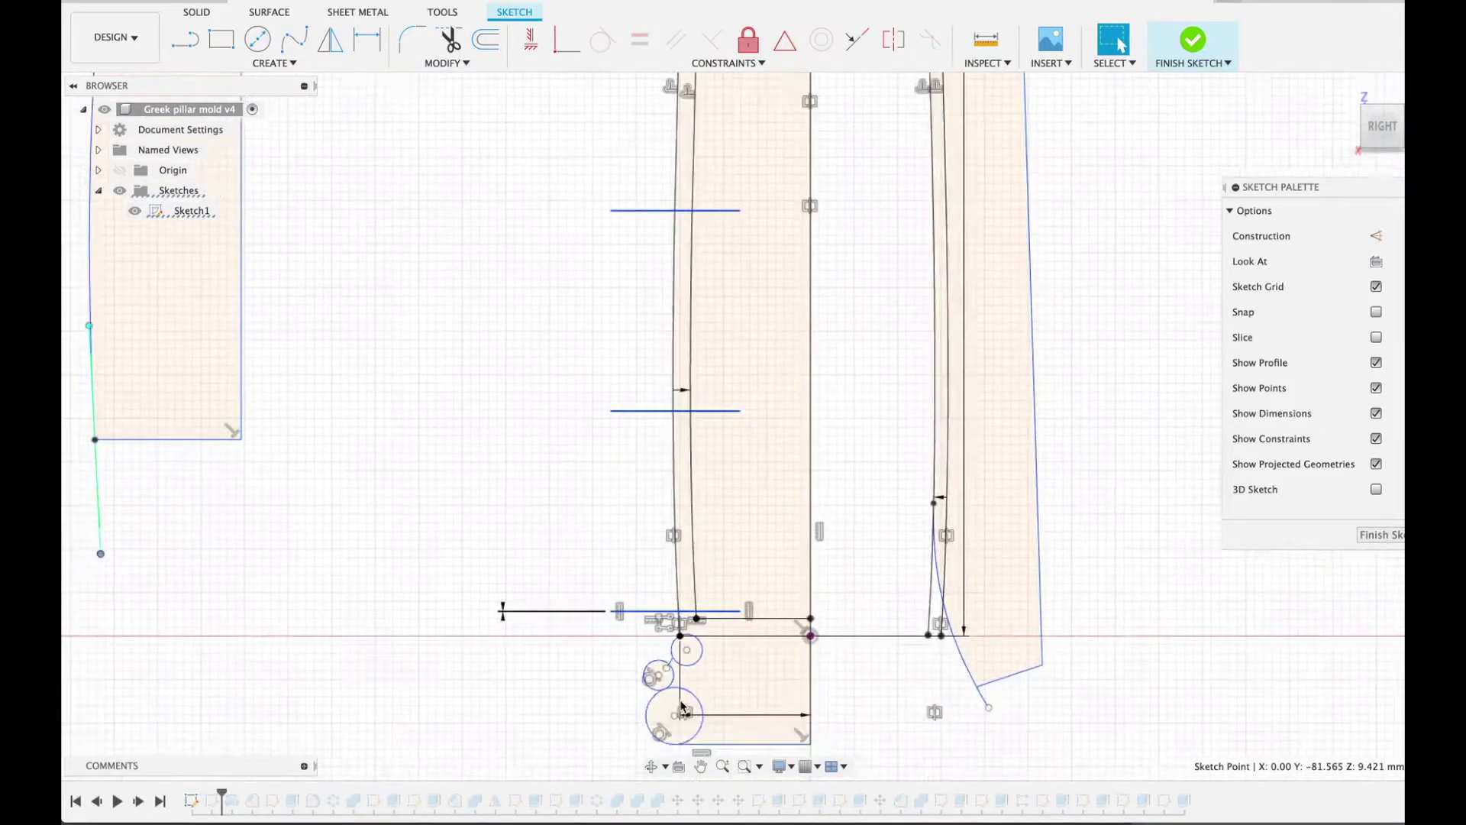
scroll(680, 706, down, 2)
scroll(680, 706, up, 1)
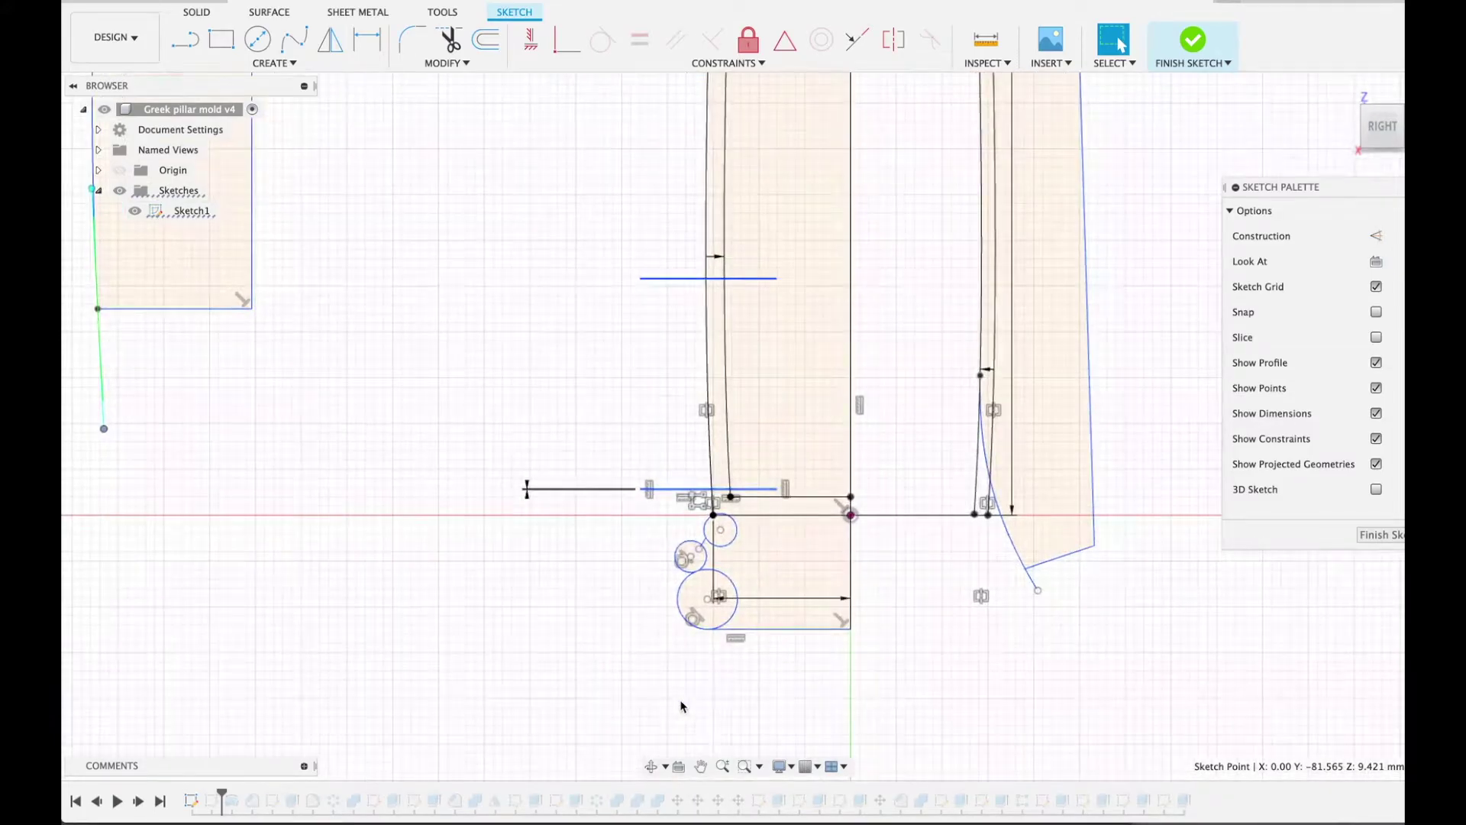
scroll(682, 707, up, 3)
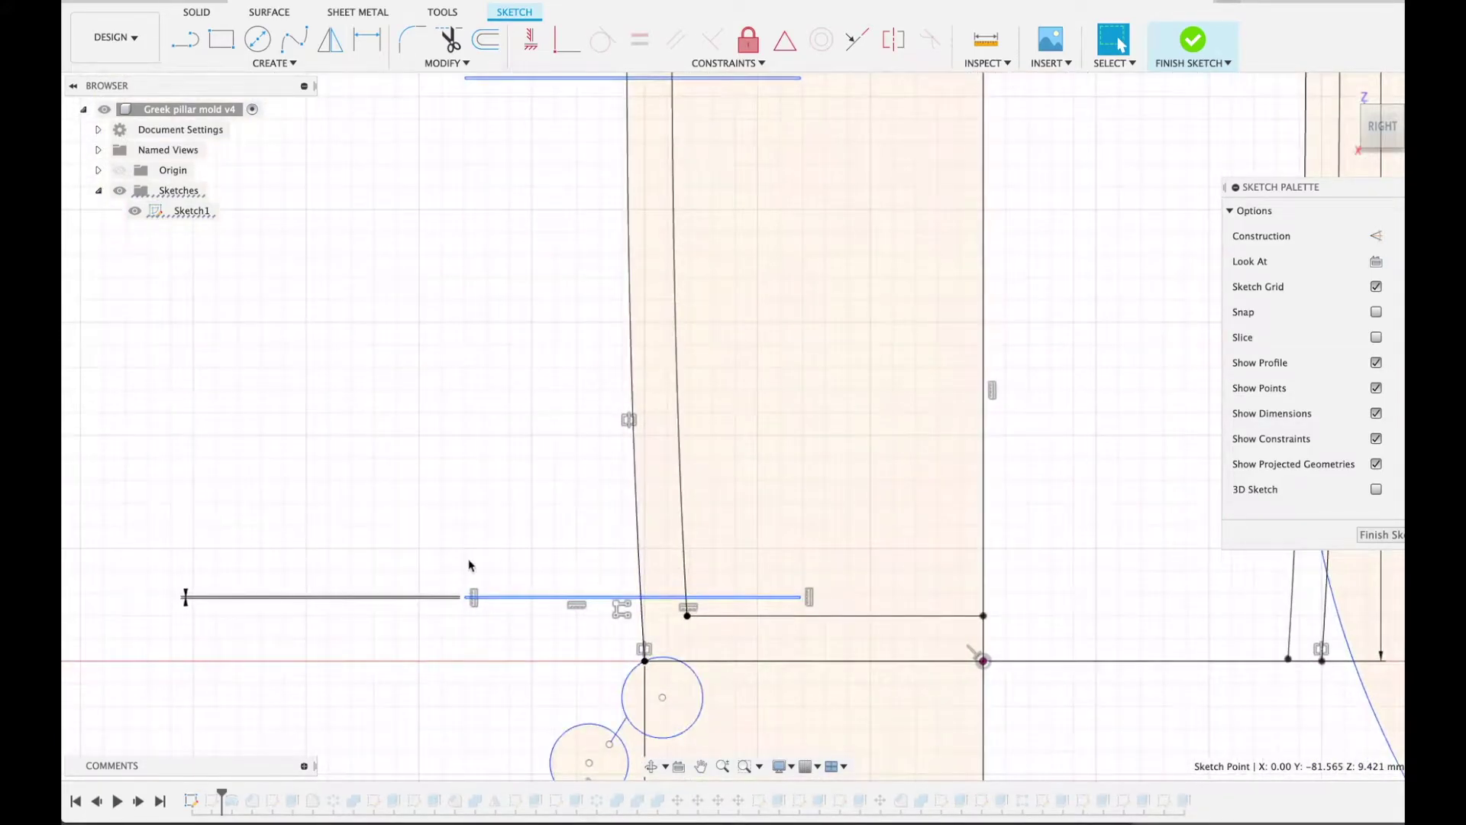
scroll(469, 565, down, 5)
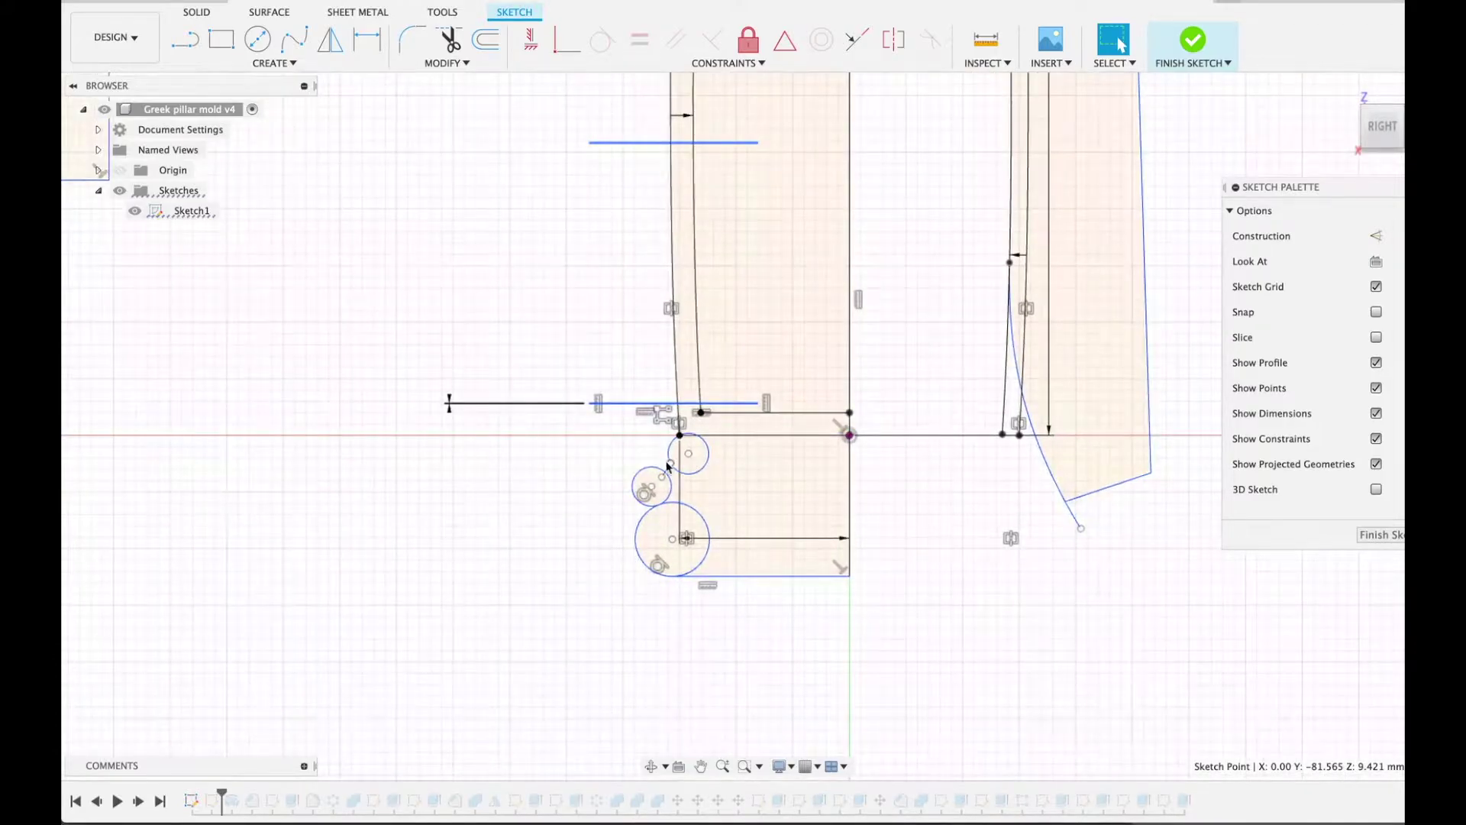
scroll(620, 512, down, 4)
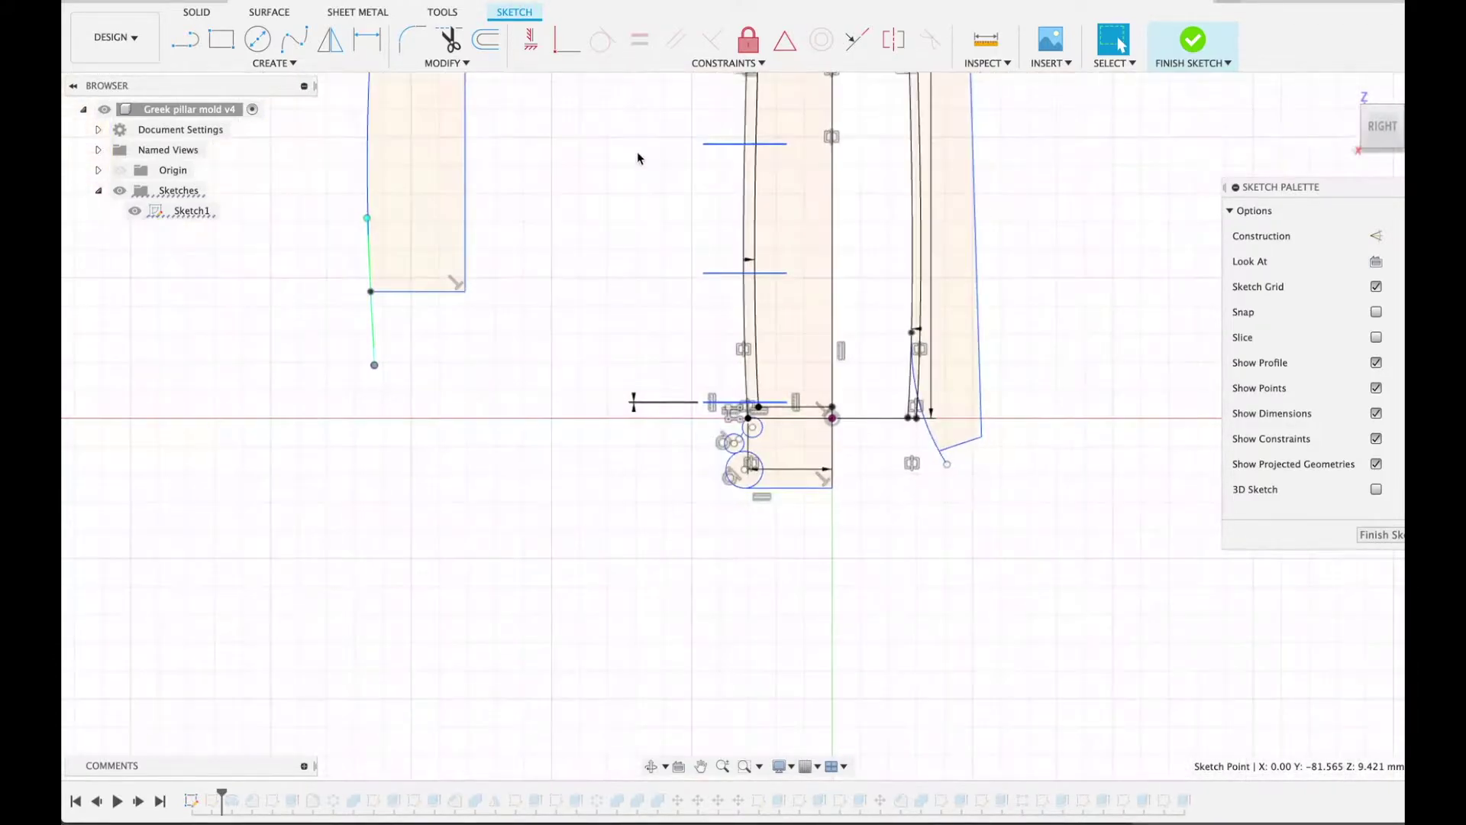
Step: Examine the thin horizontal rectangles crossing the shaft and the inner and outer shaft curves
scroll(638, 154, up, 10)
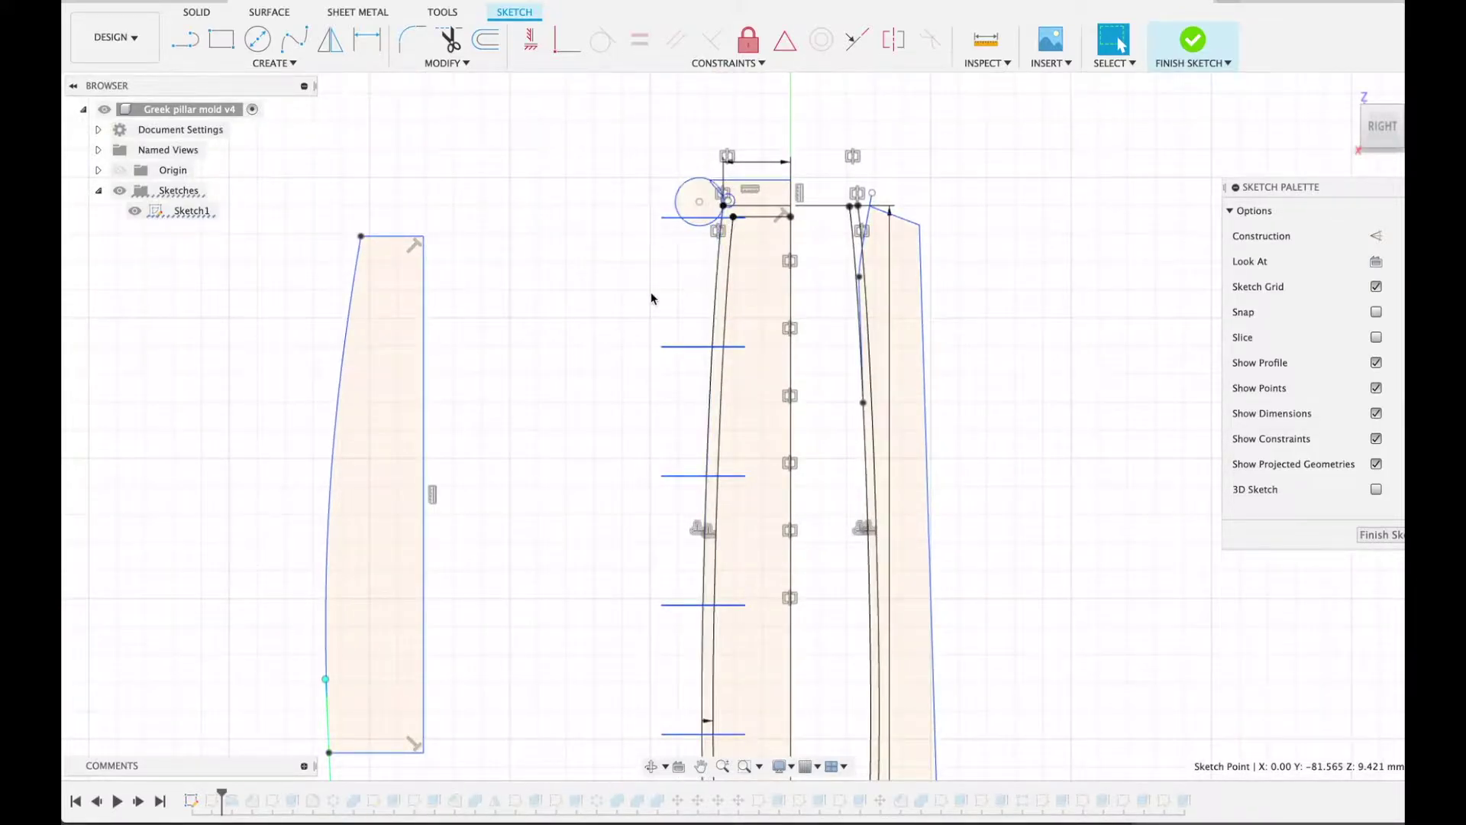
scroll(651, 298, down, 3)
scroll(714, 229, up, 5)
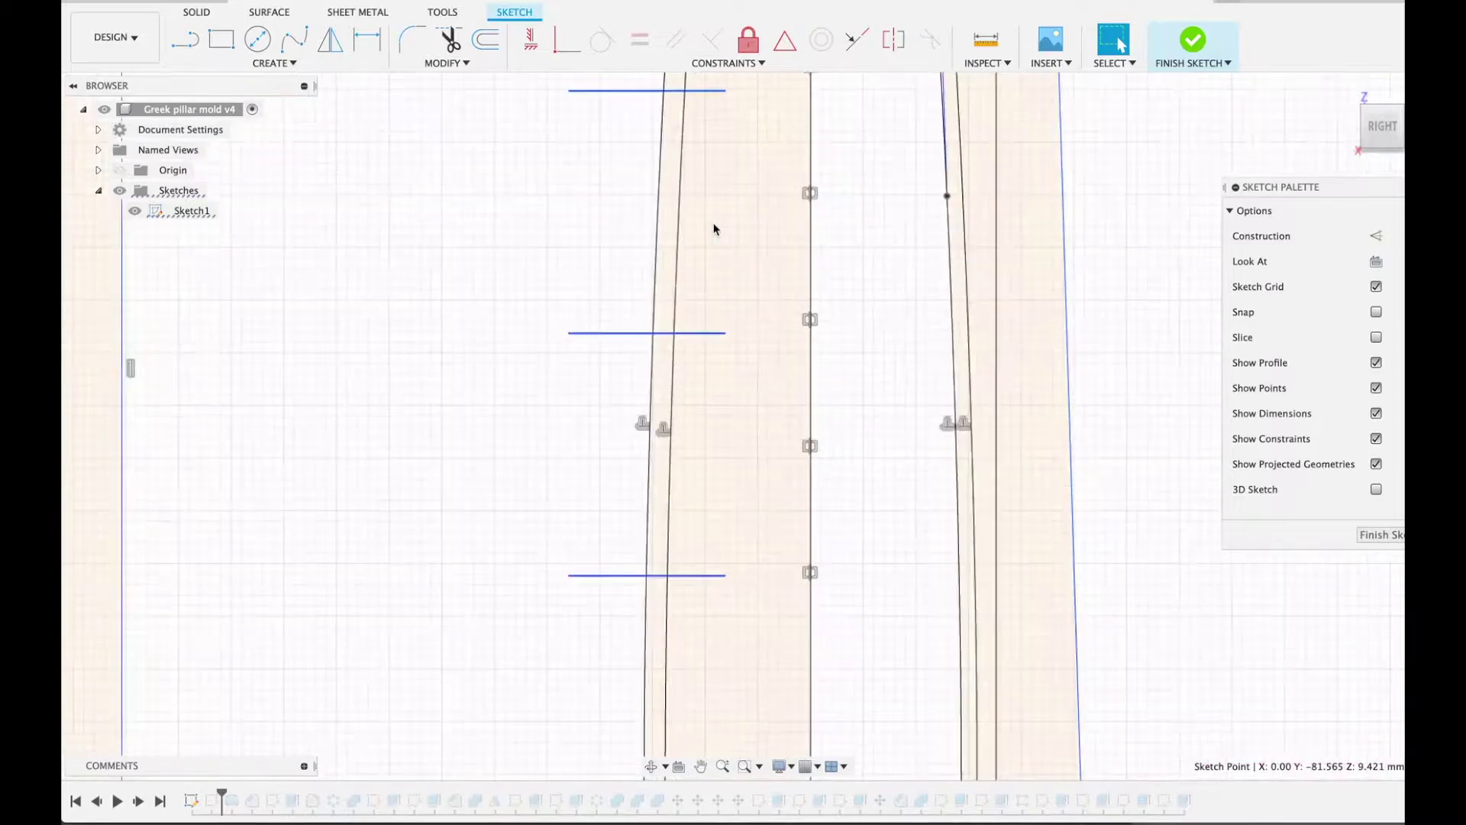
scroll(624, 168, up, 5)
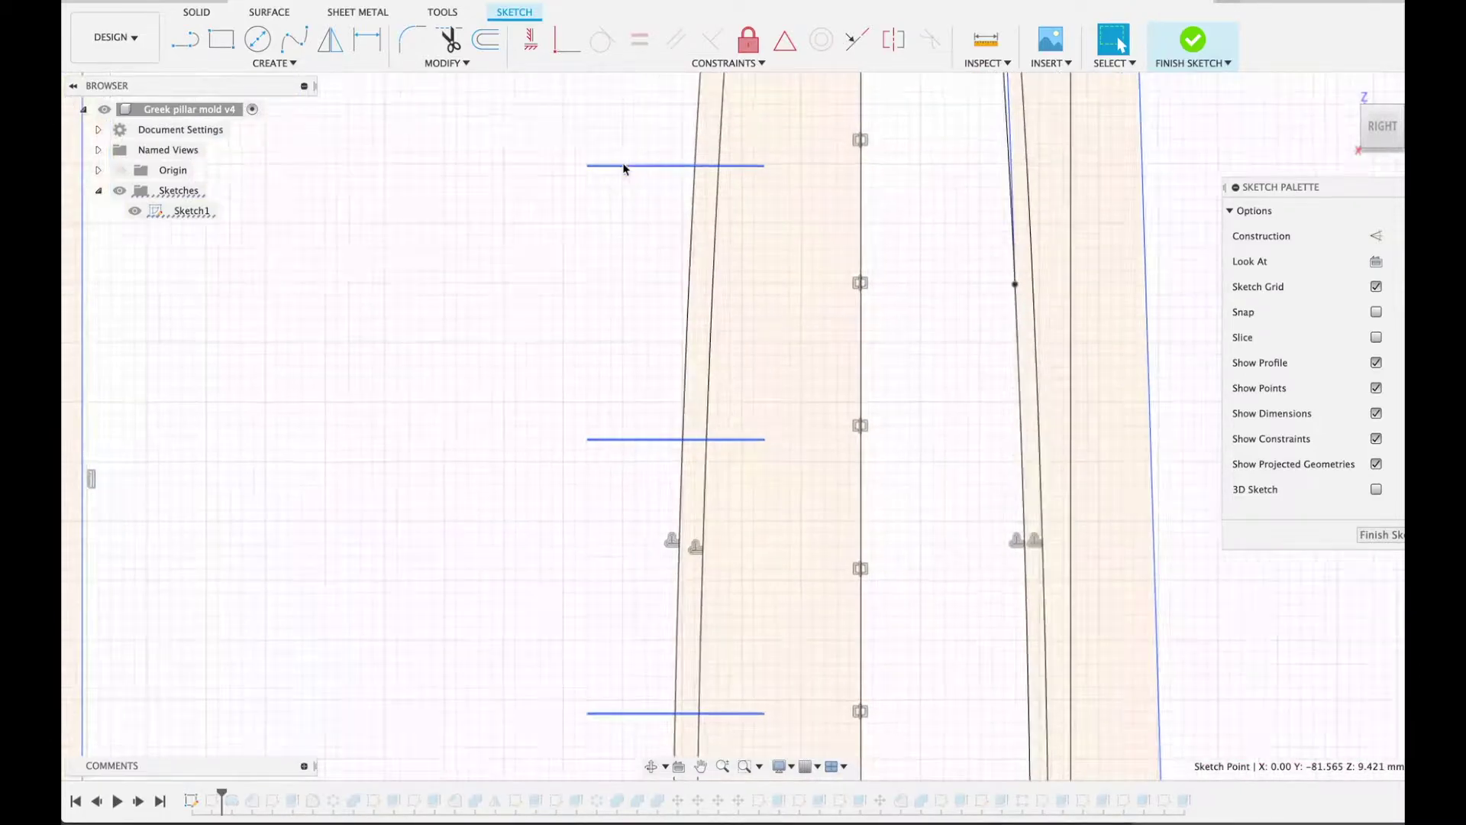
scroll(623, 167, up, 1)
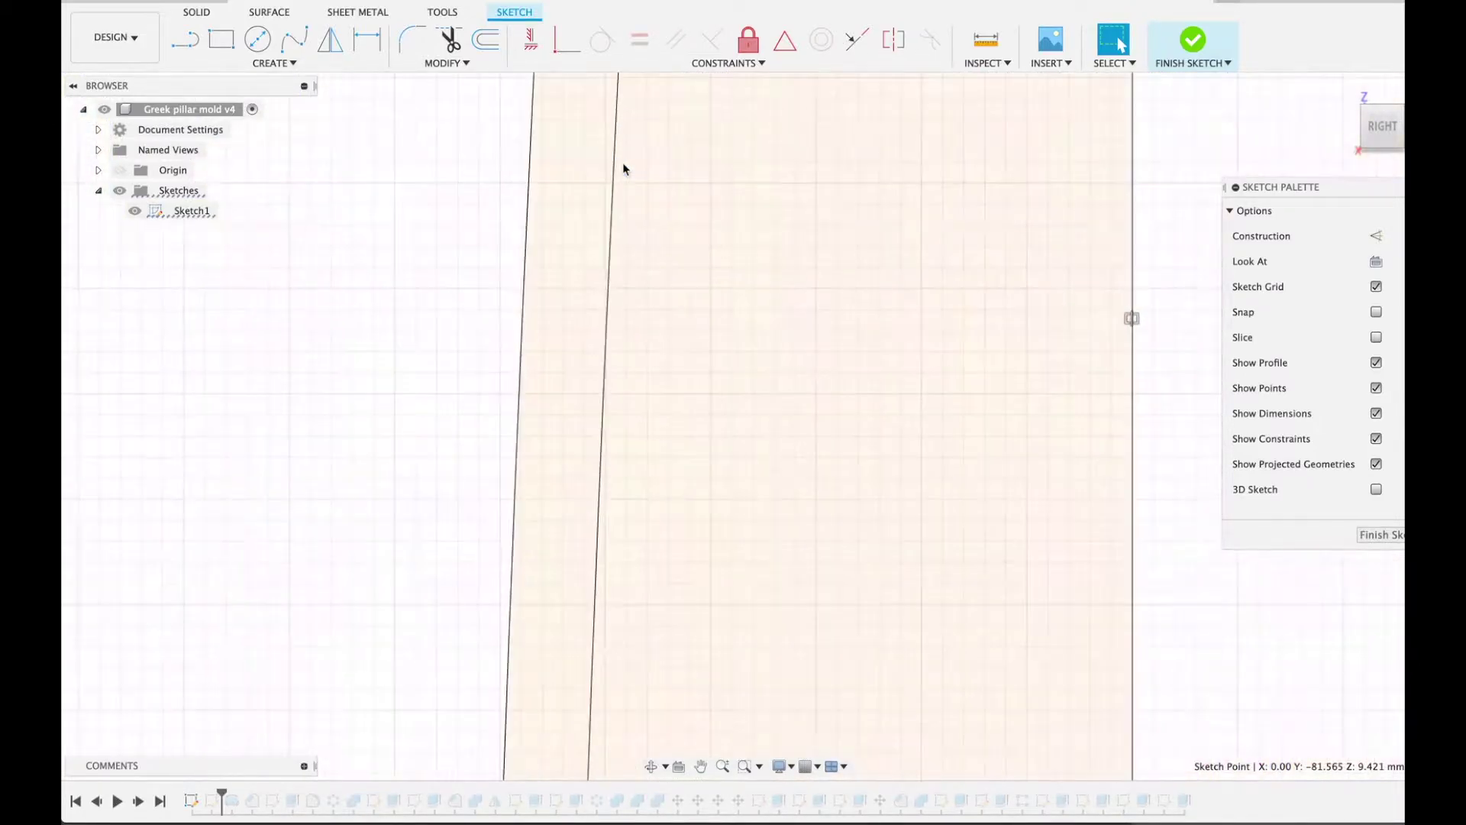
scroll(648, 94, up, 5)
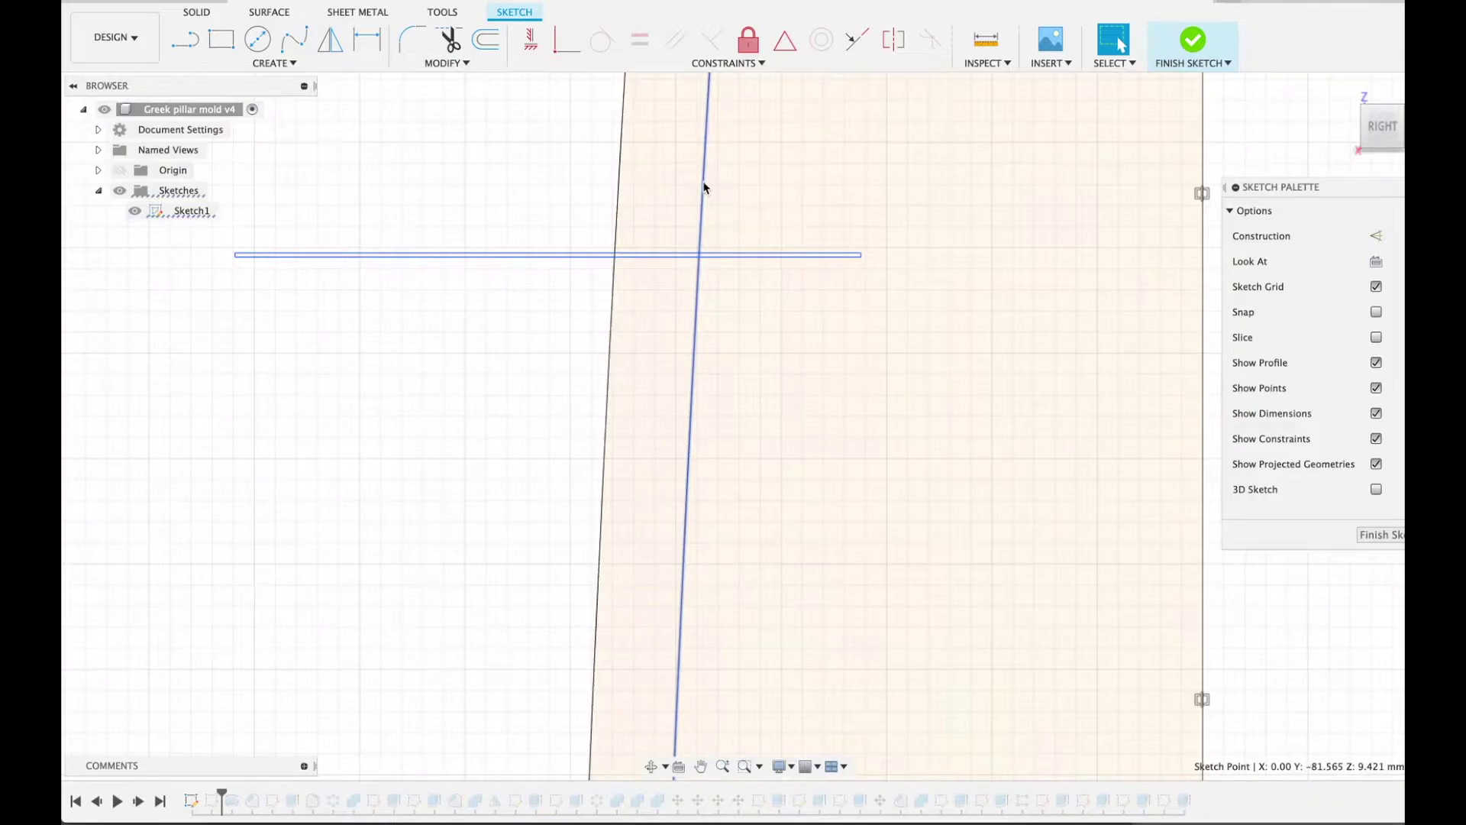
click(614, 181)
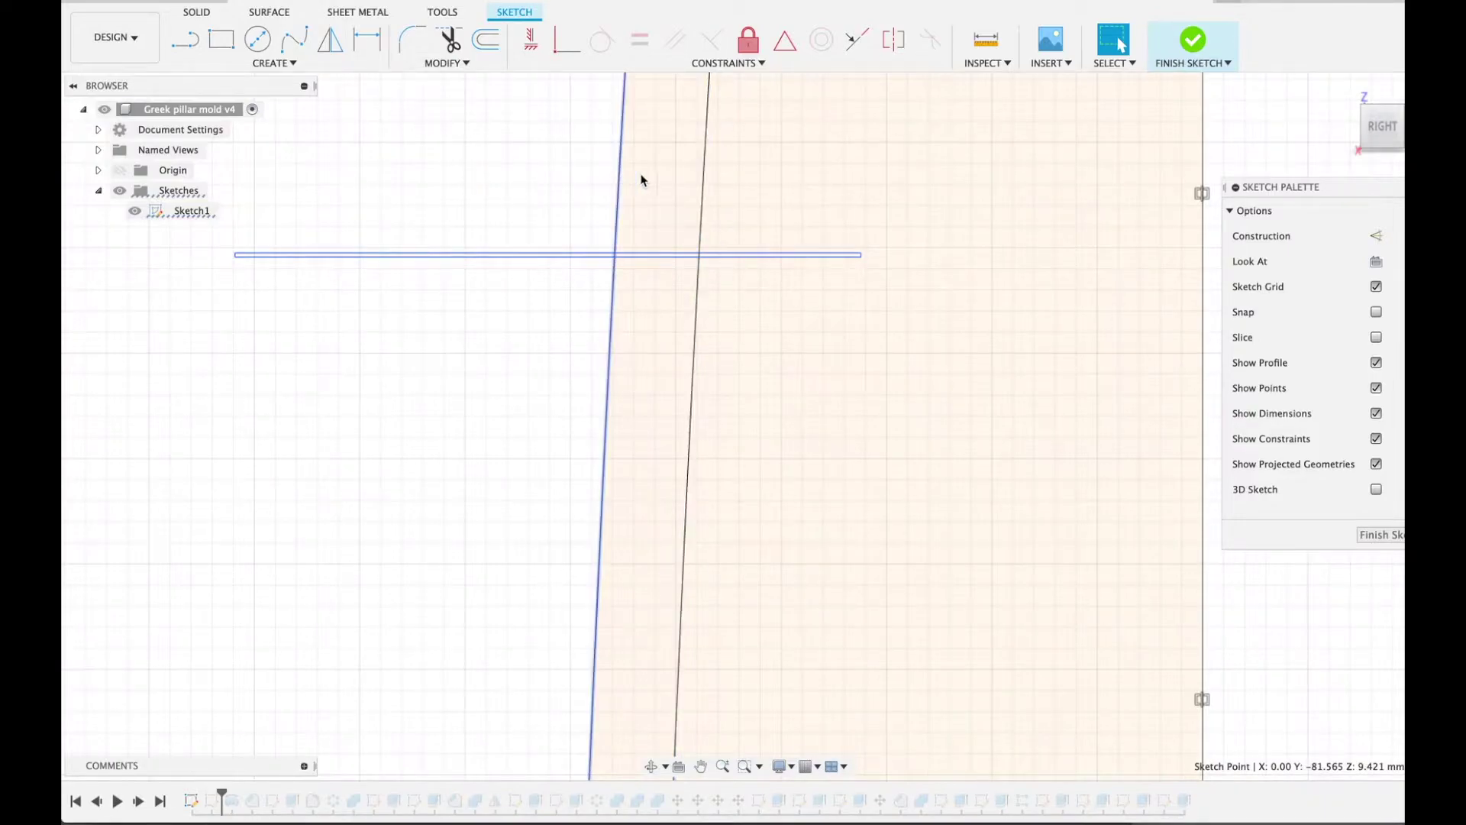
click(700, 176)
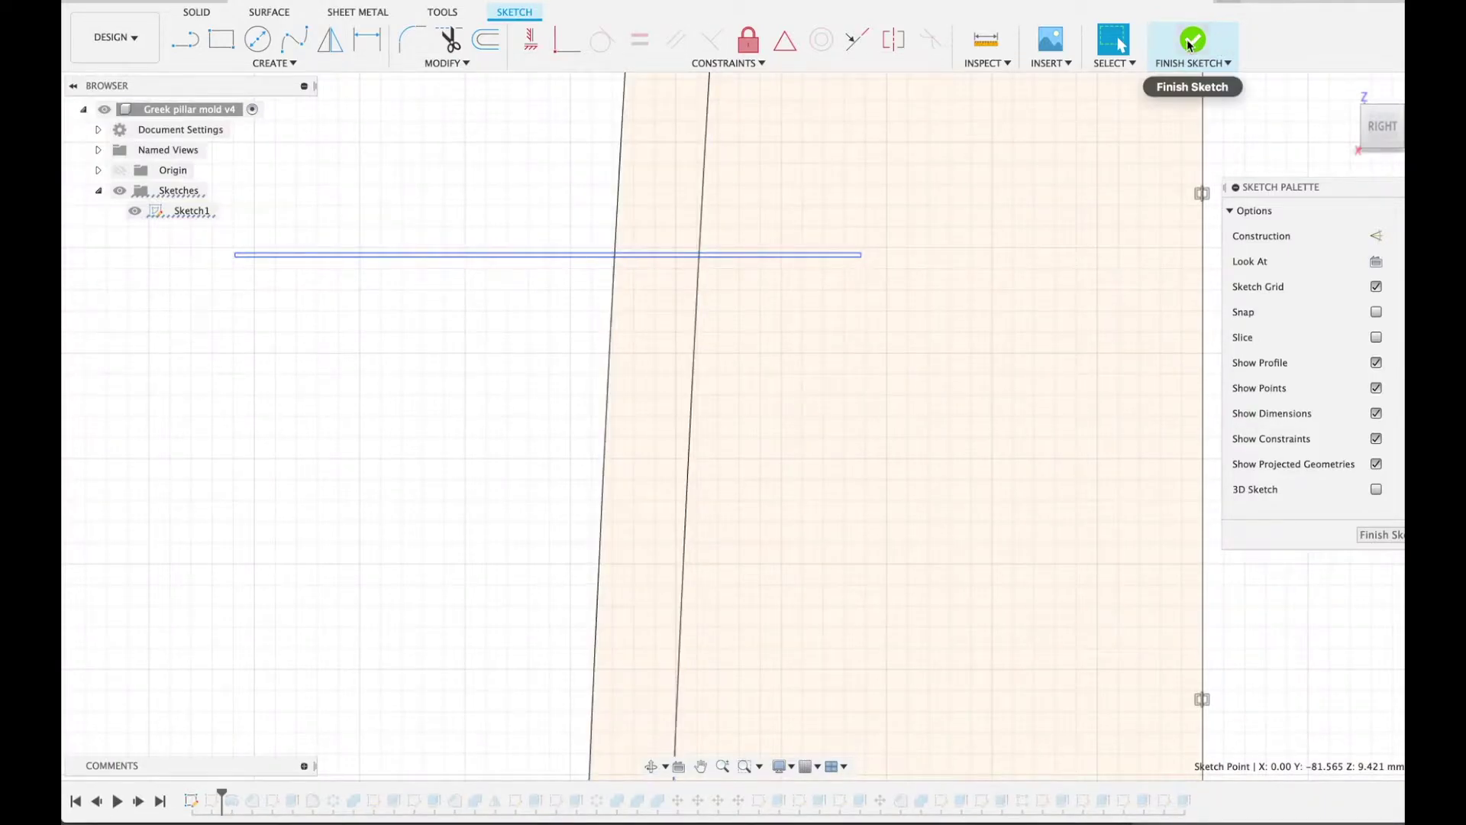
Step: Select the shaft profile regions, including the rectangle's inner part, but leave out its strip between the two shaft curves
click(658, 216)
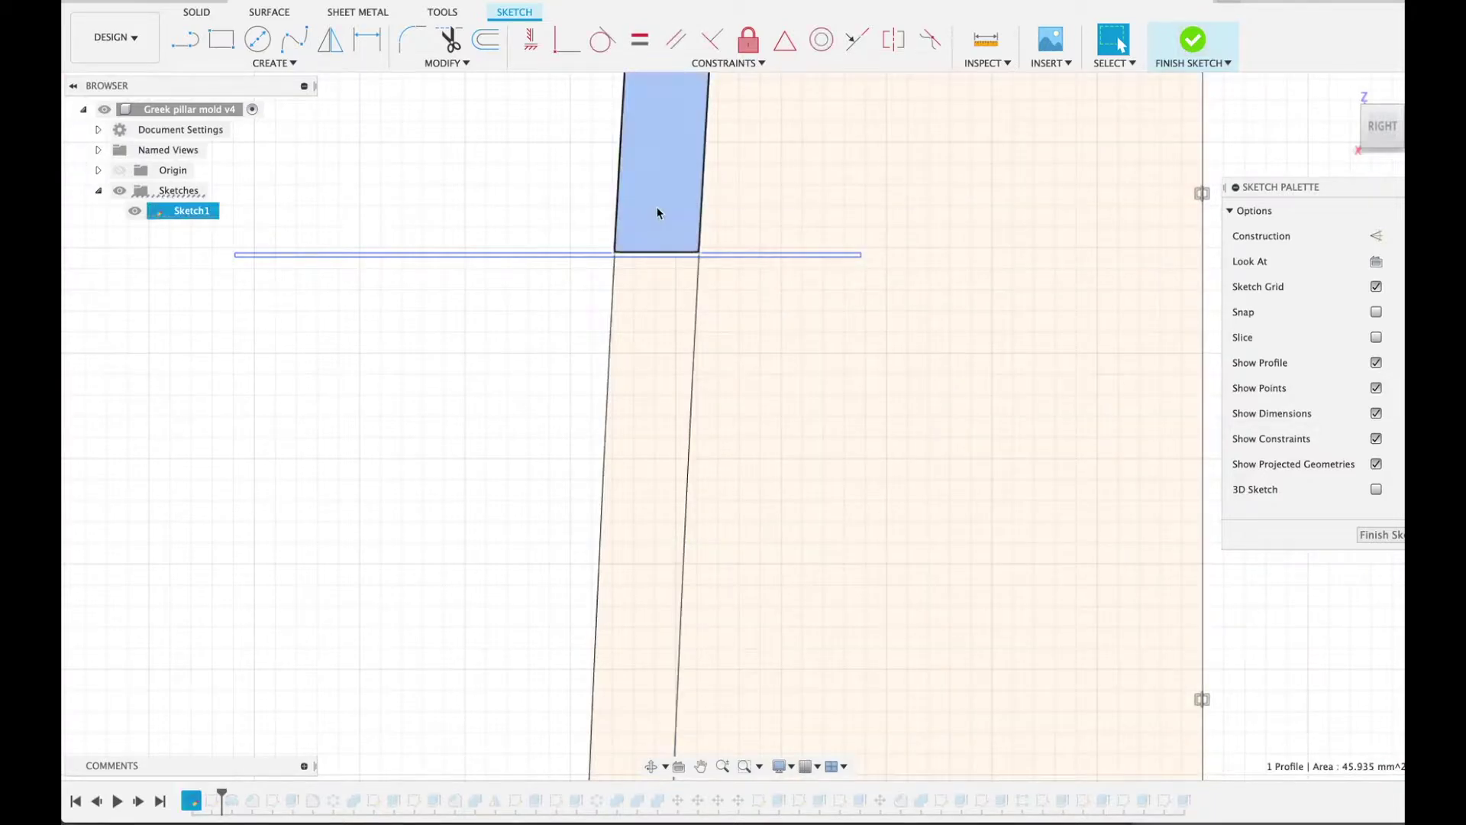
click(746, 209)
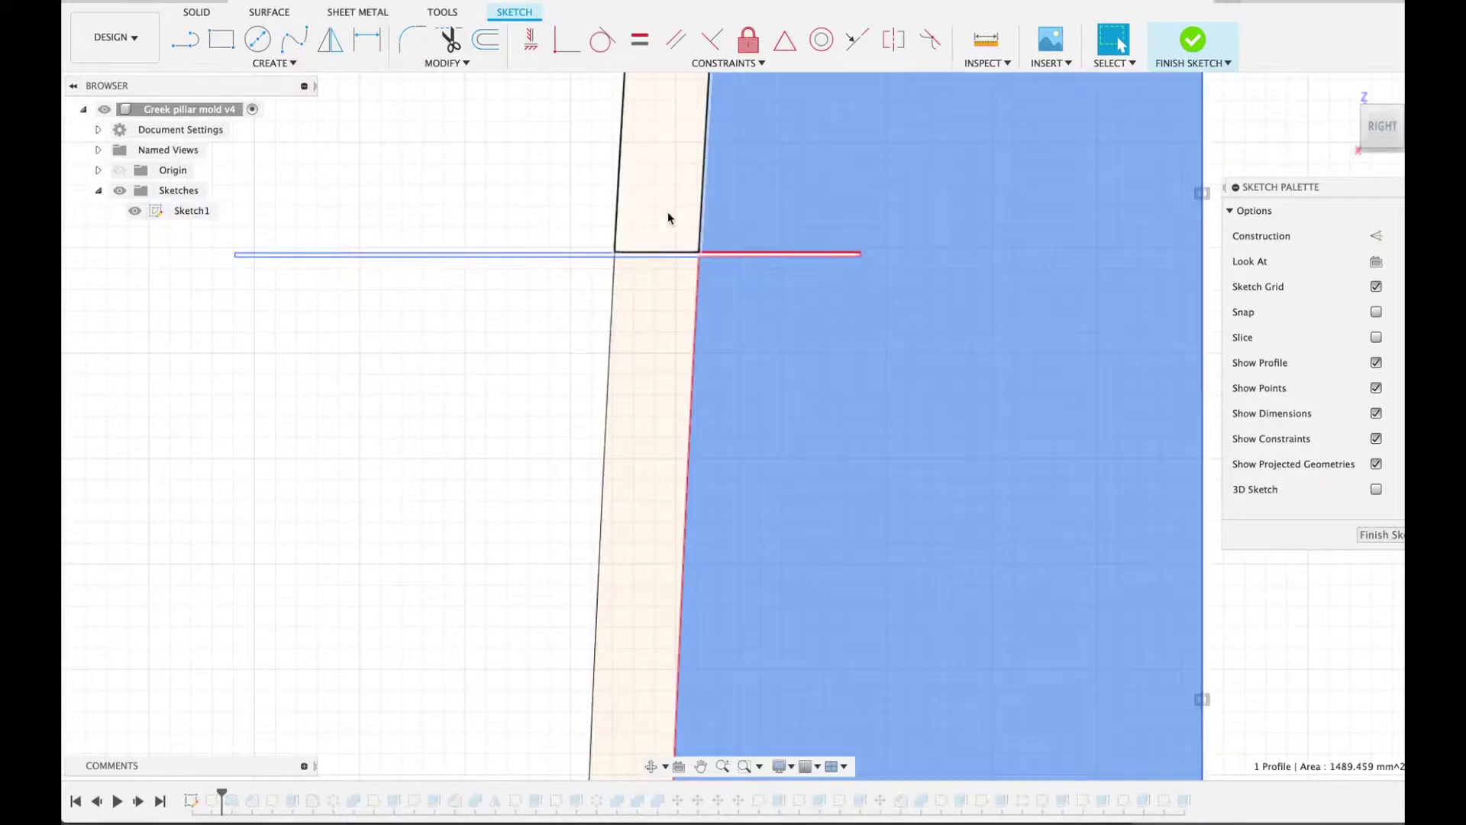
shift+click(667, 214)
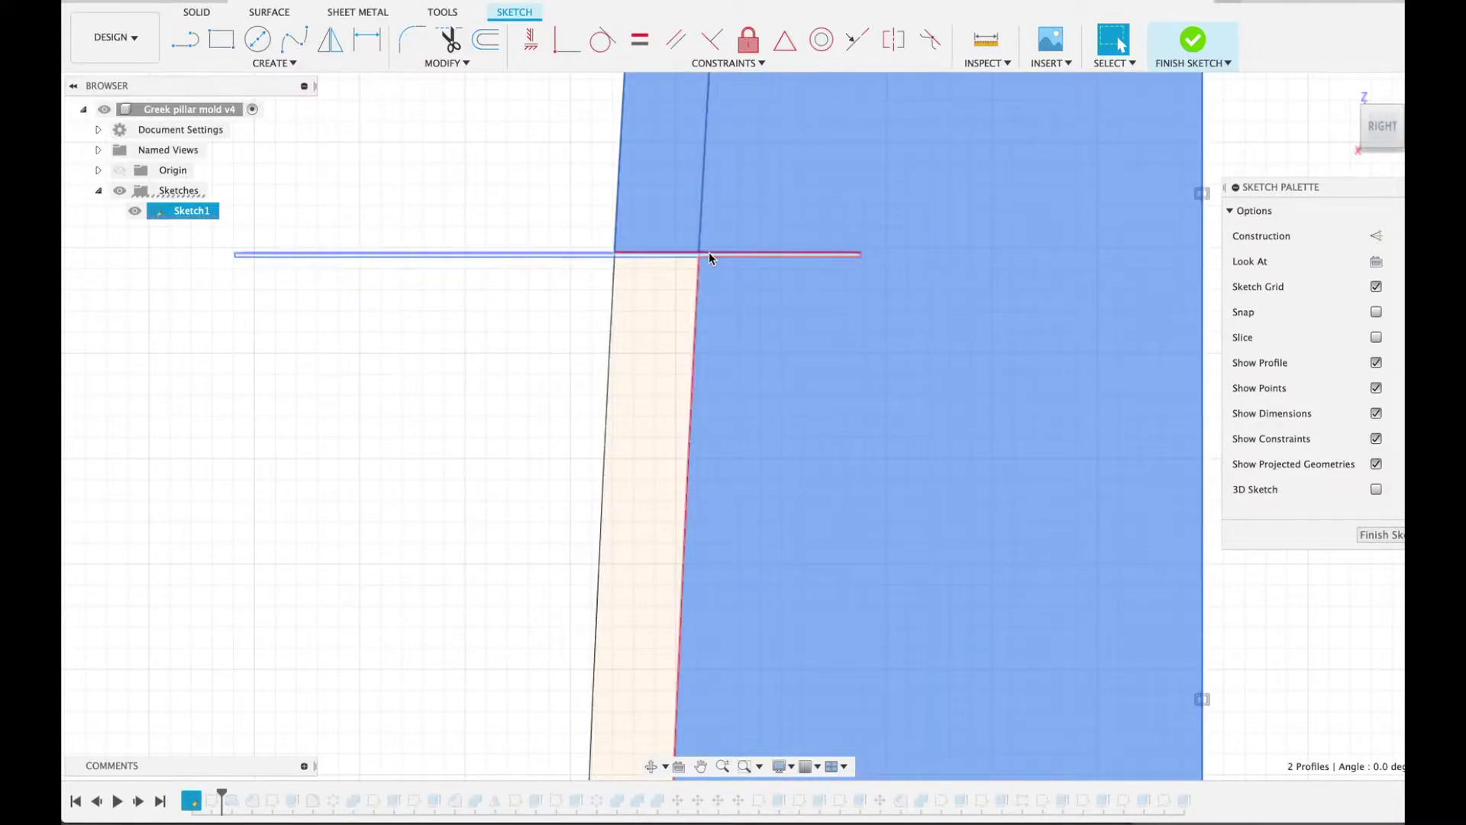
shift+click(667, 285)
scroll(697, 275, up, 3)
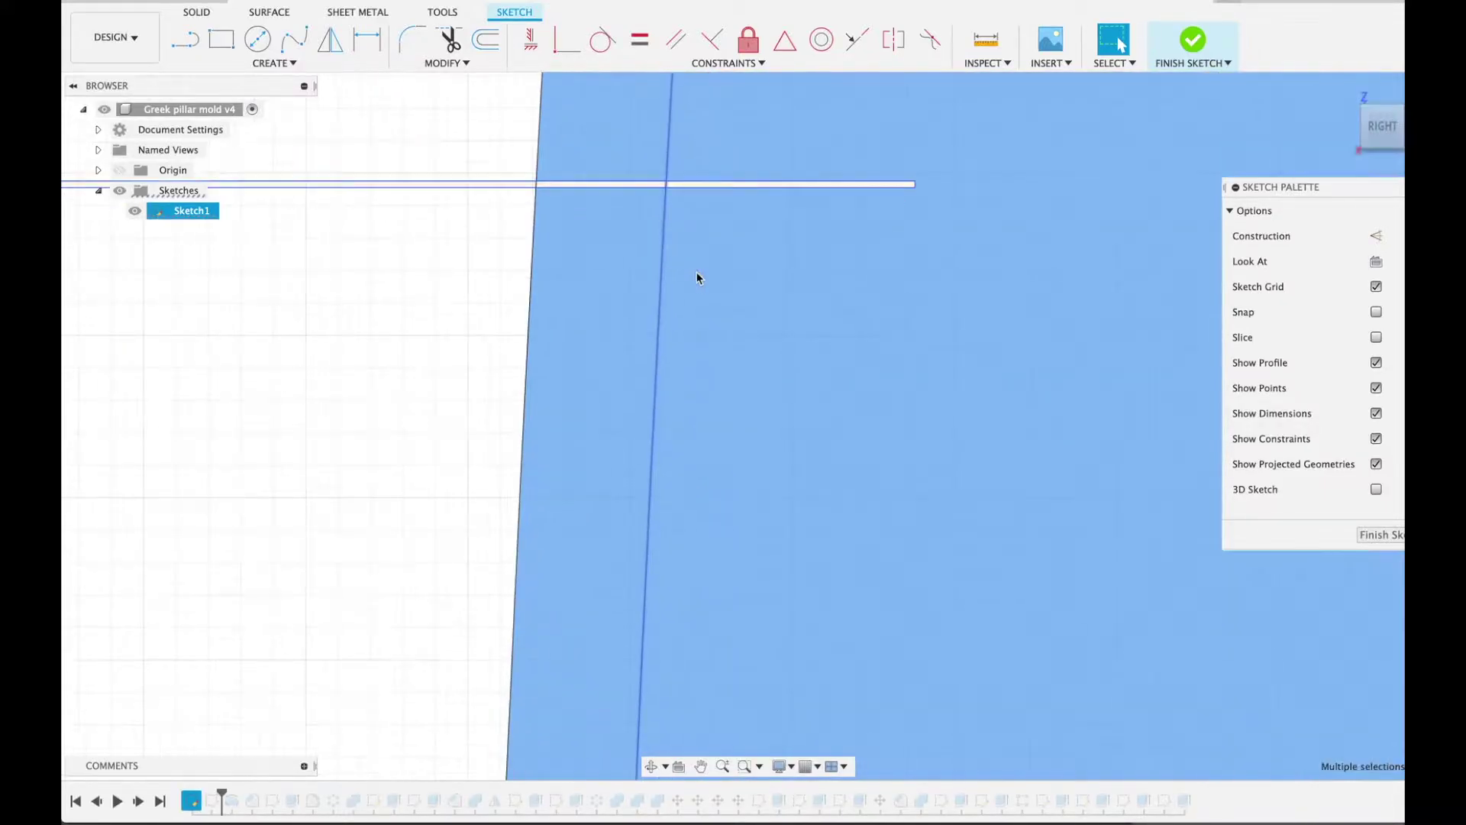
shift+click(723, 188)
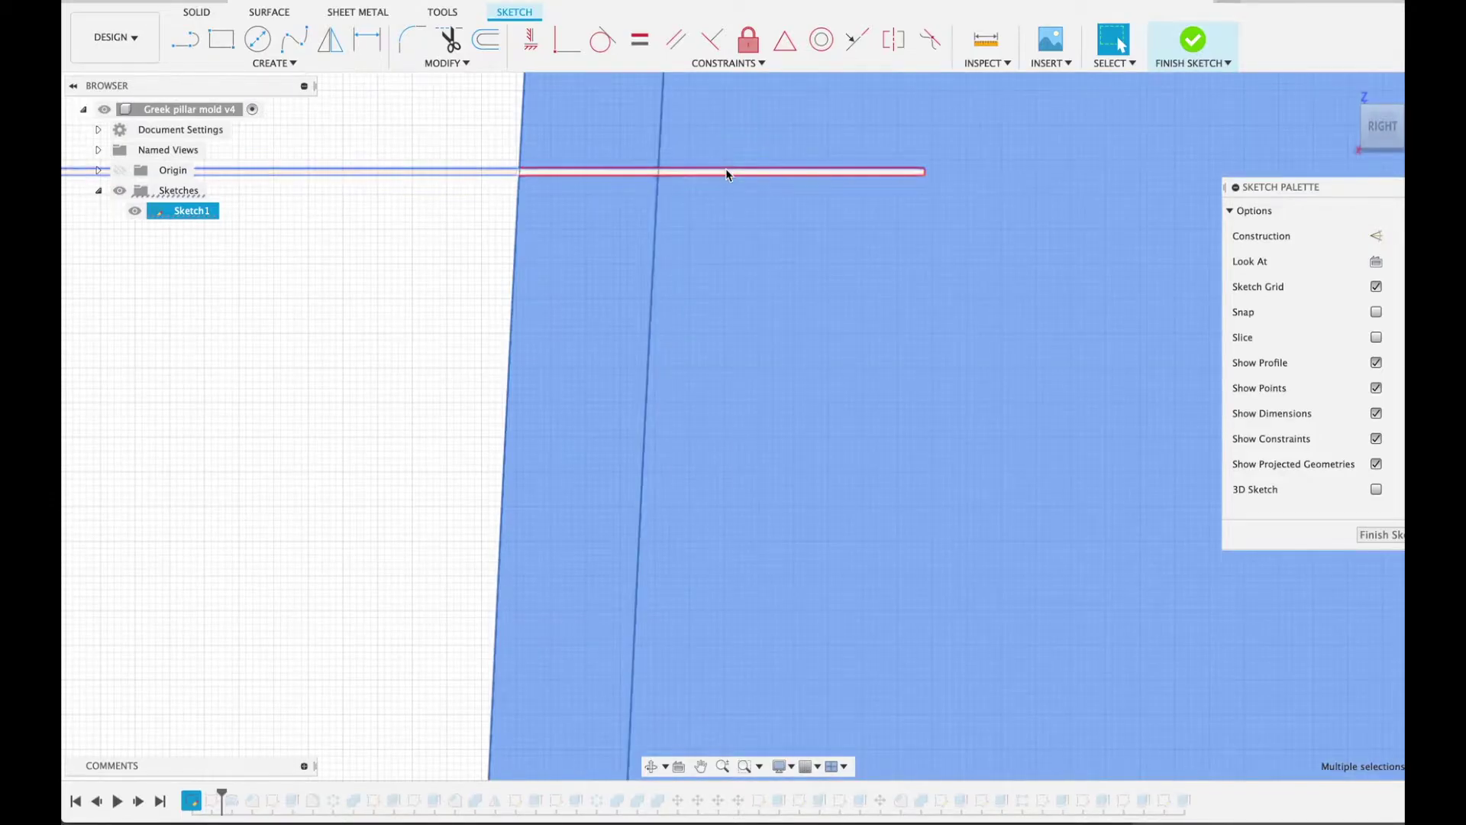
scroll(726, 174, up, 3)
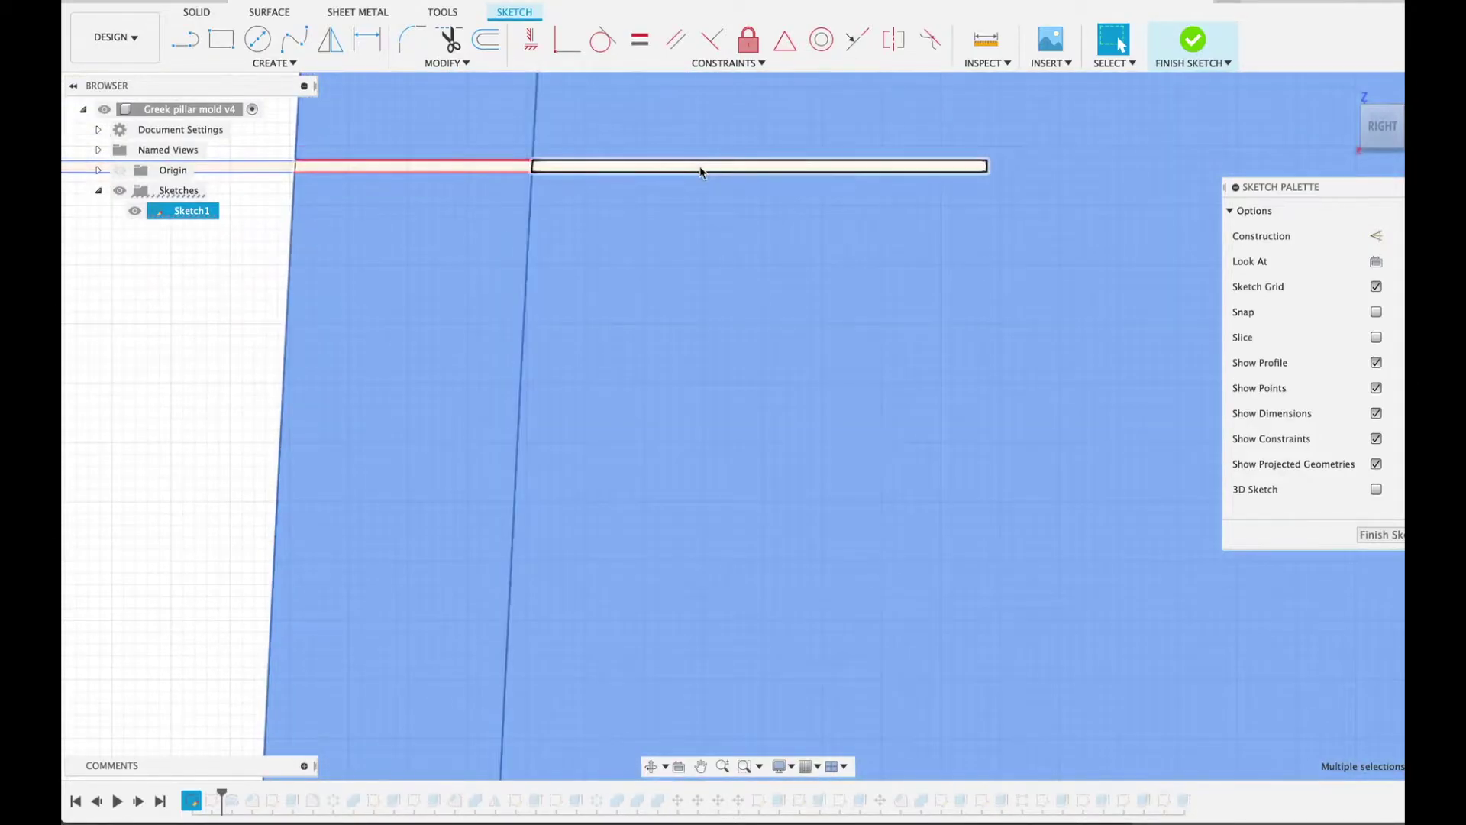
scroll(697, 171, down, 4)
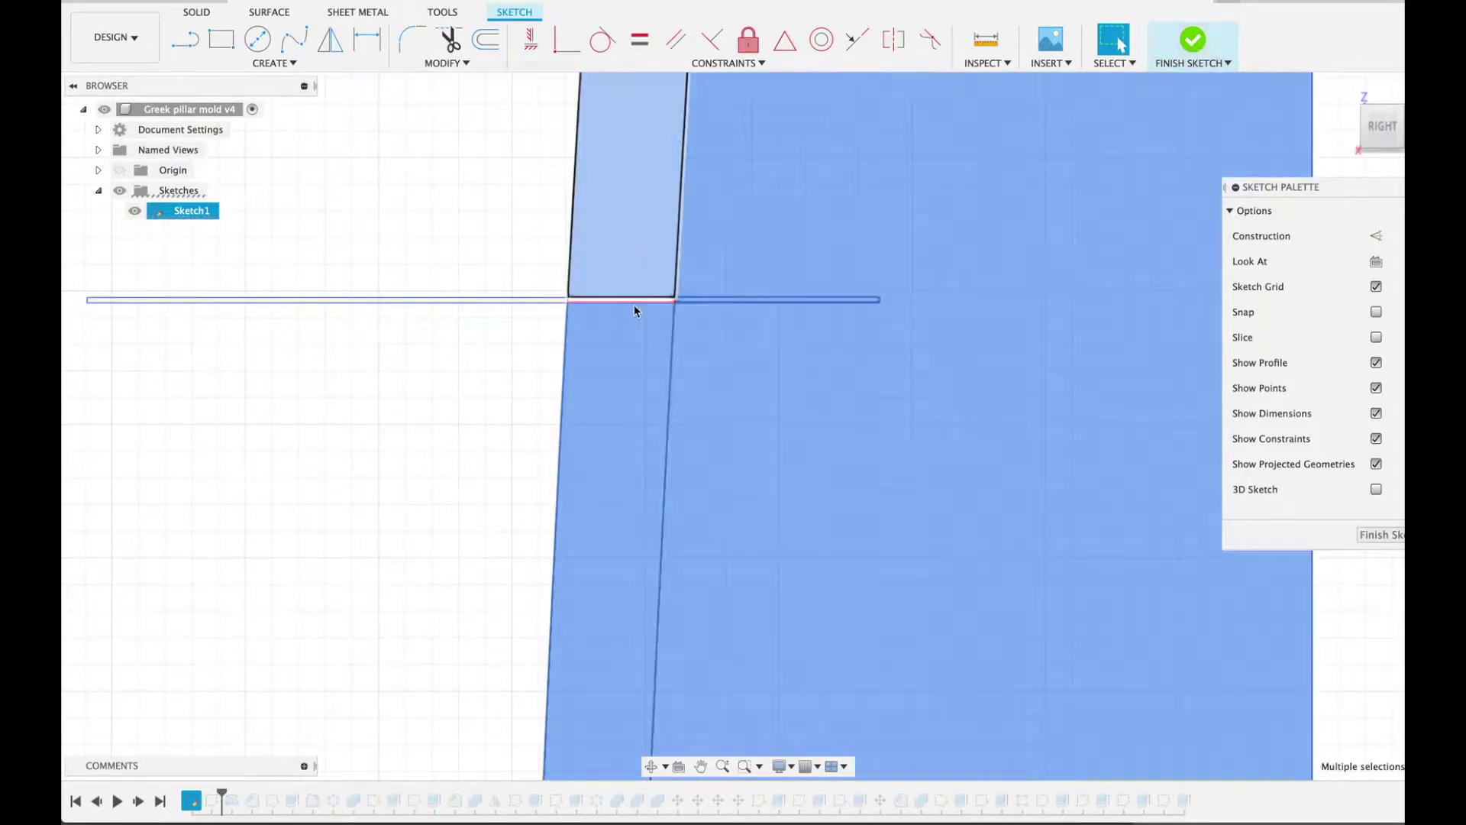
middle_drag(639, 309, 652, 306)
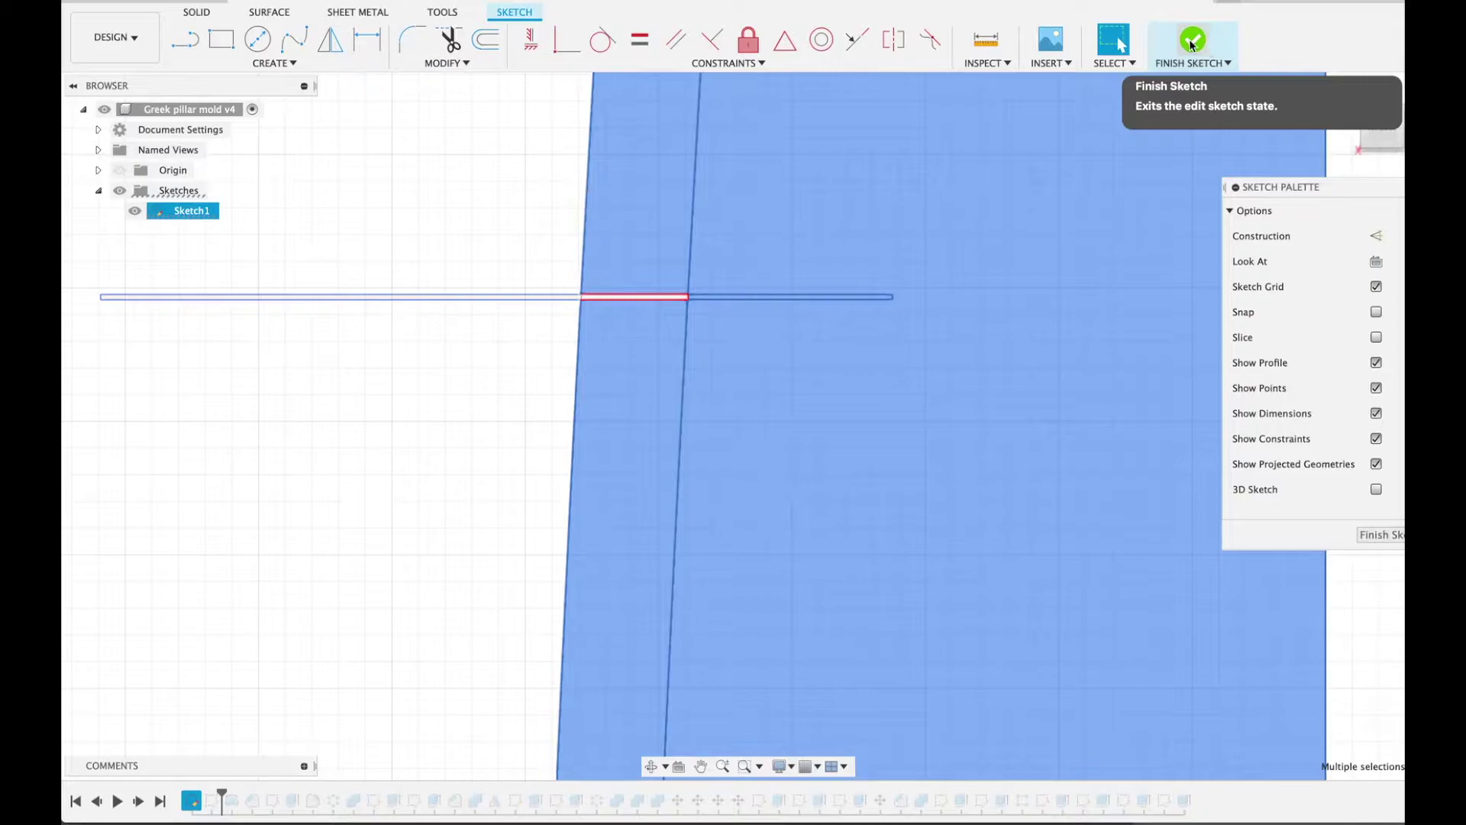
Step: Finish editing the sketch and clear the profile selection
click(1192, 39)
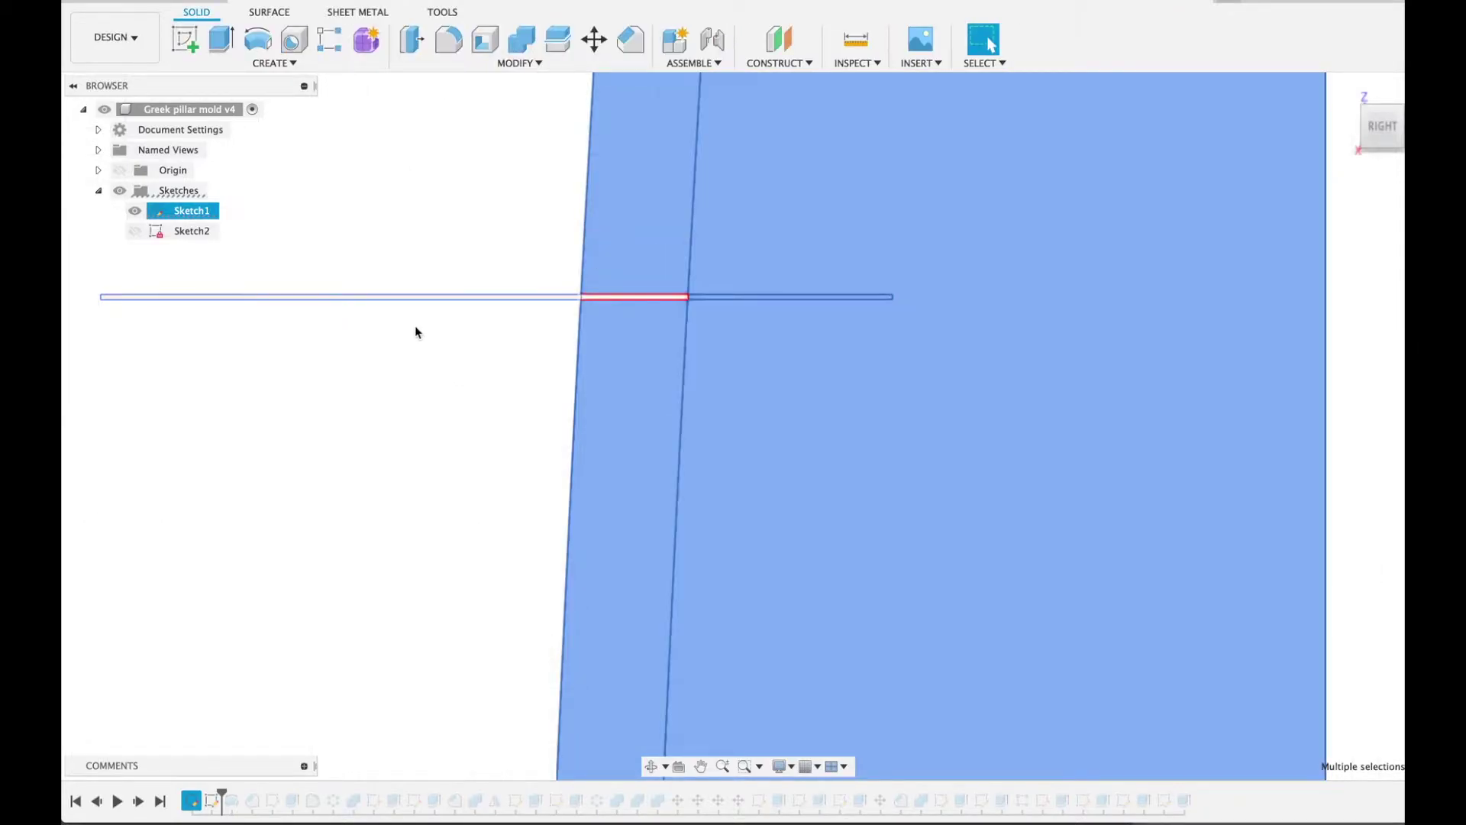
click(397, 389)
scroll(398, 389, down, 8)
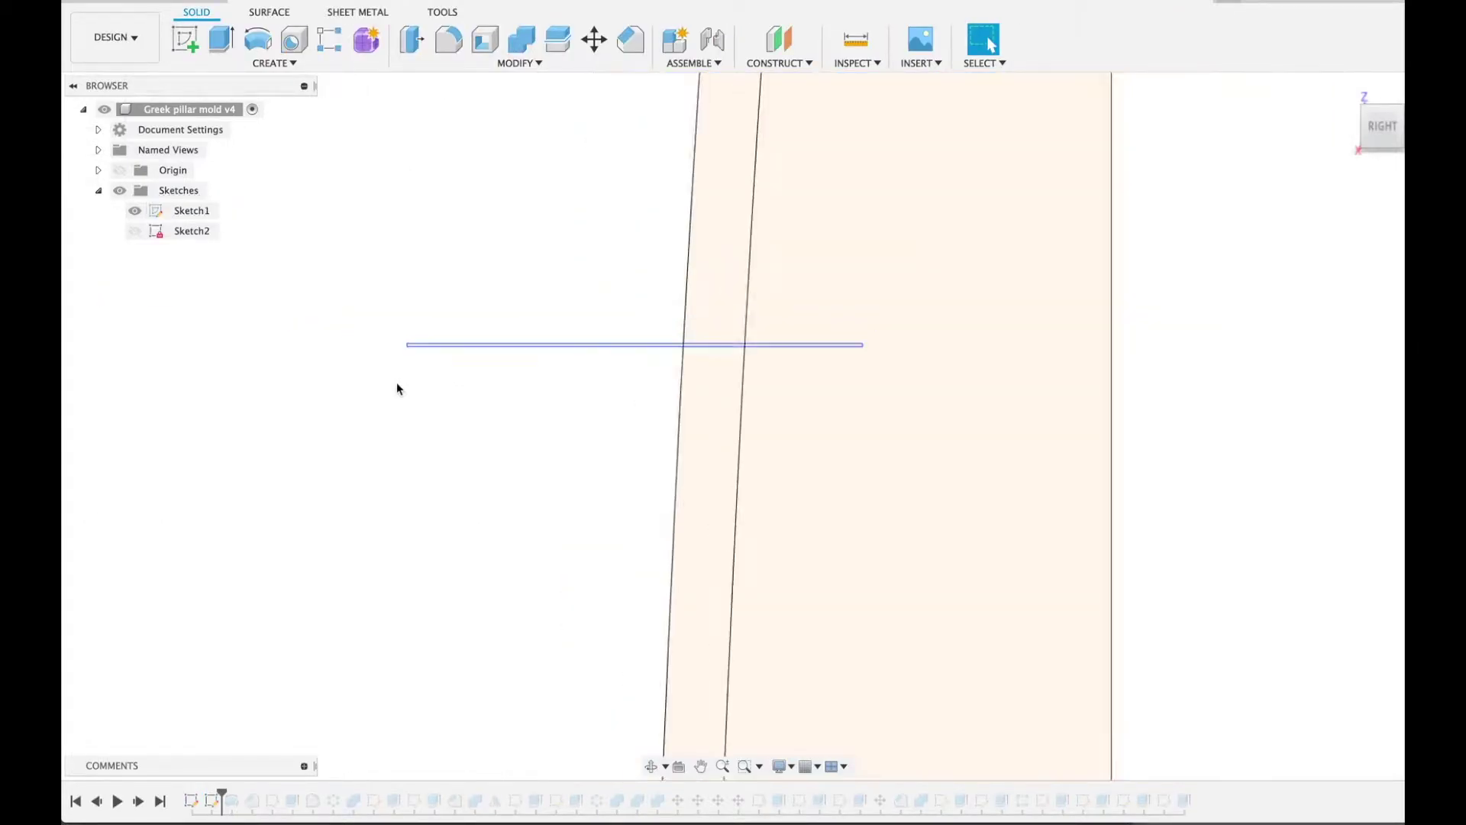
Step: Advance the design history by one feature to bring in the revolved pillar body
scroll(398, 388, down, 4)
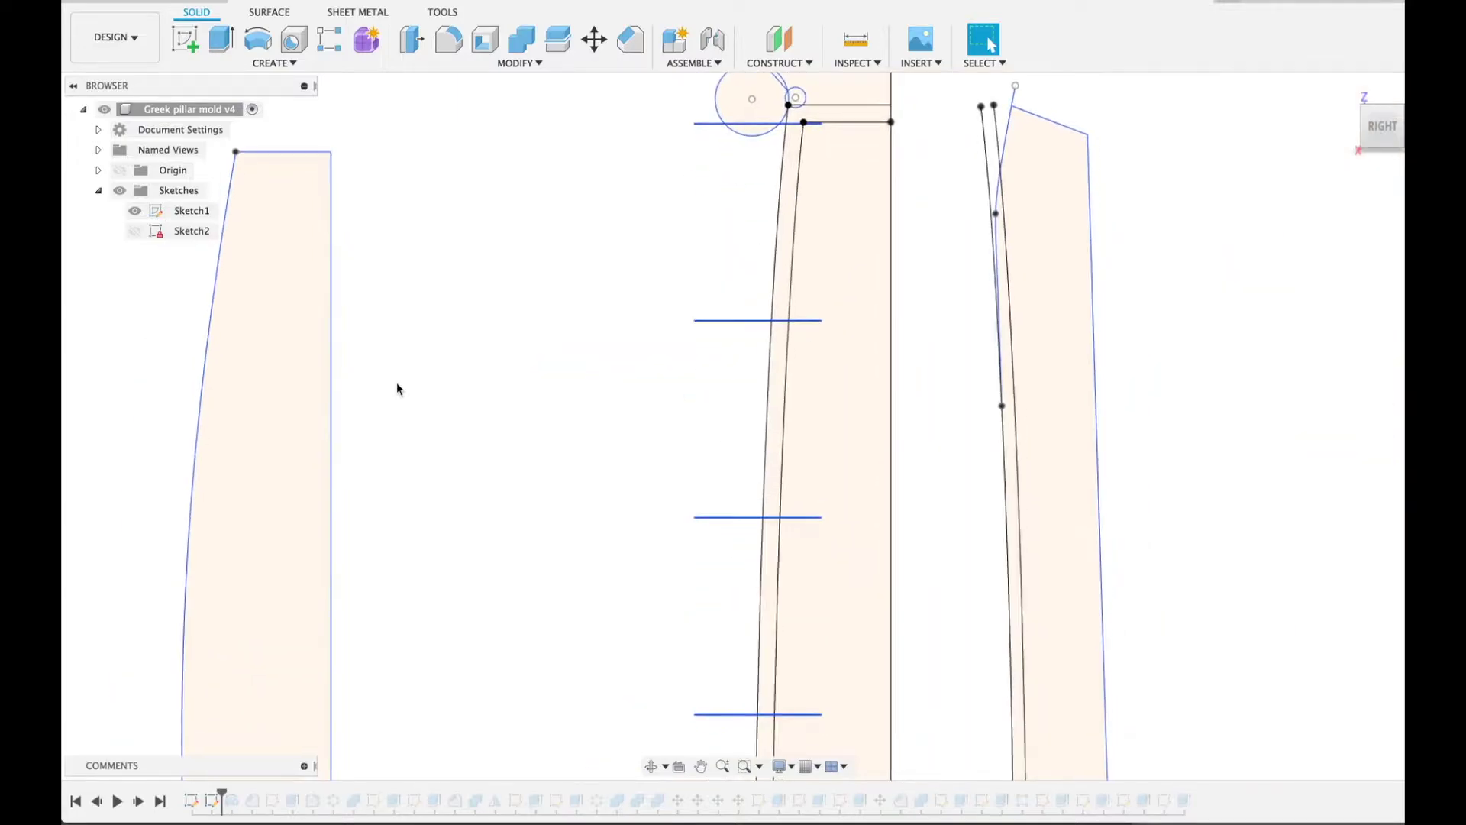
click(137, 801)
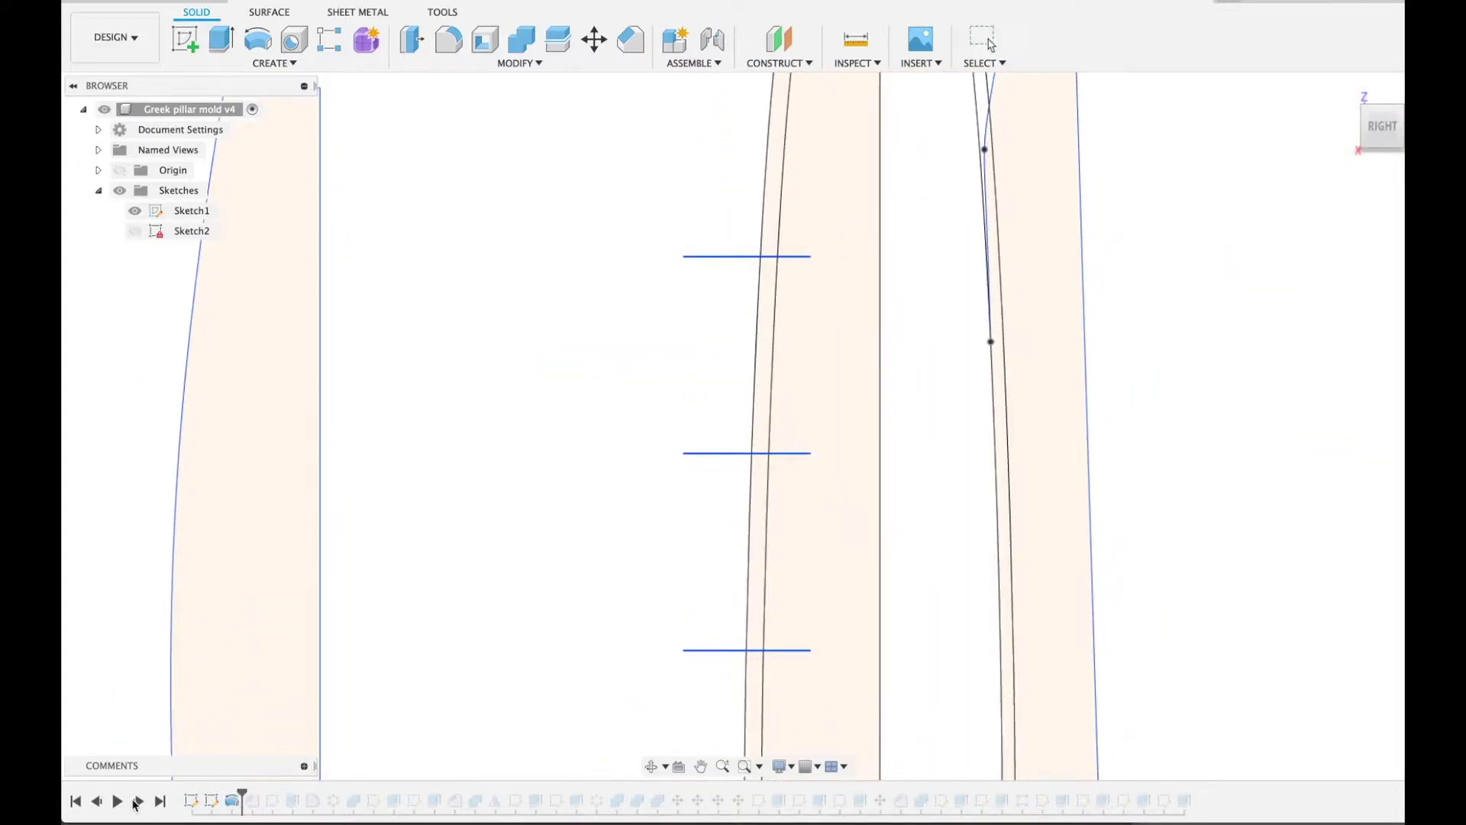
scroll(577, 456, down, 4)
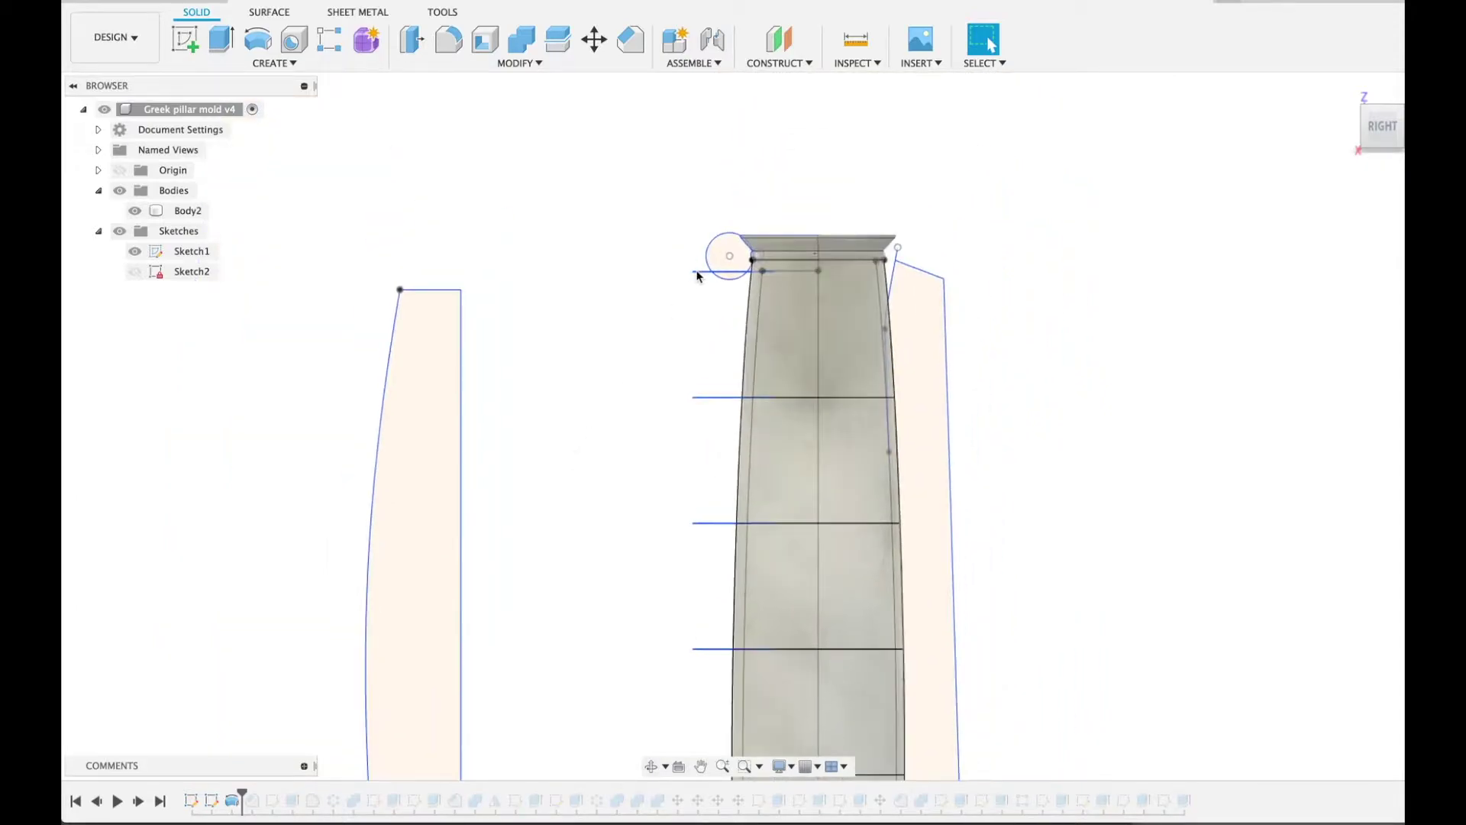
Step: Examine the revolved pillar from its capital down to the base, including the ring grooves around the shaft
scroll(697, 277, up, 5)
scroll(697, 277, down, 3)
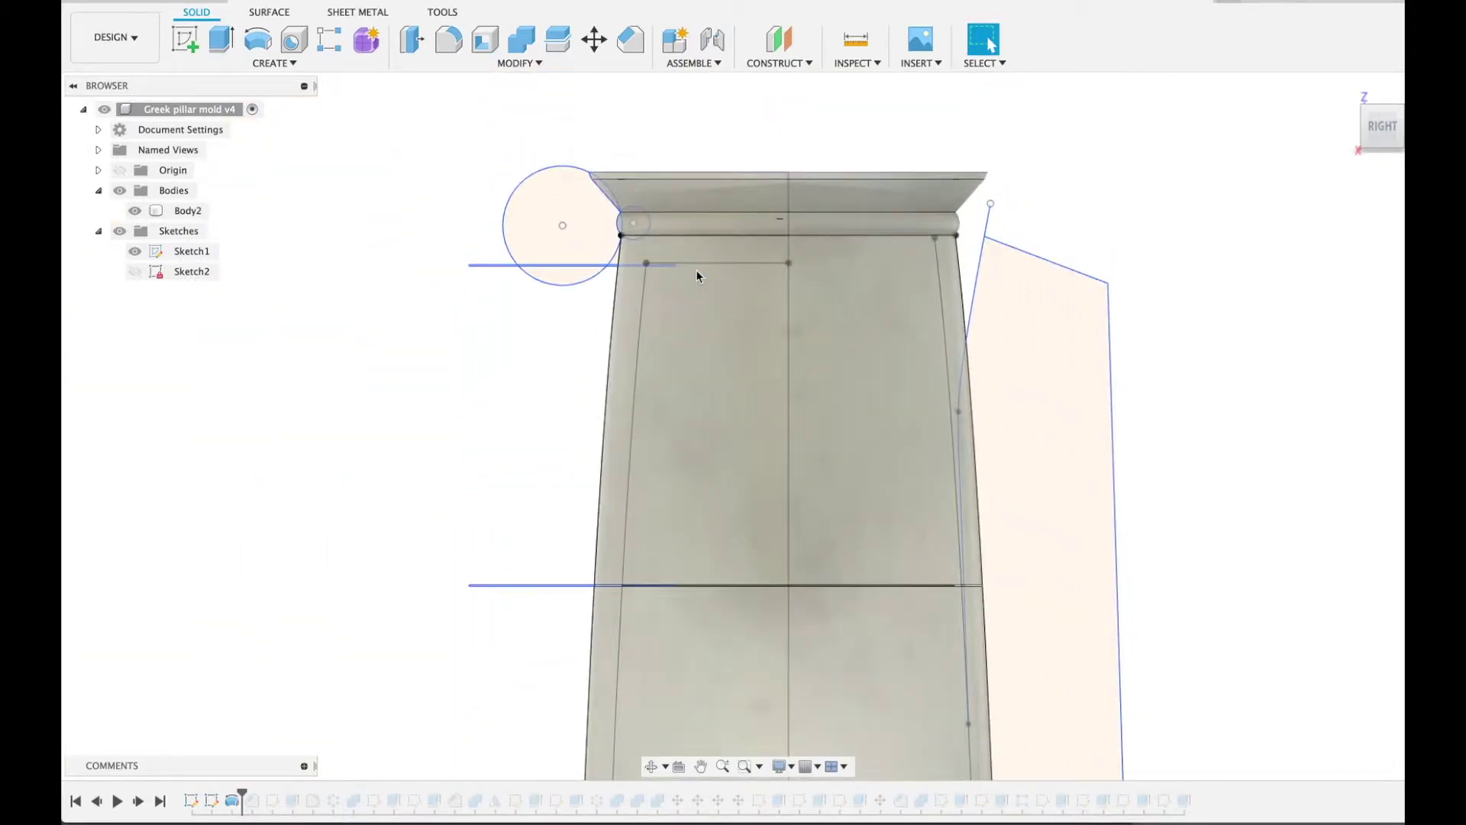
shift+scroll(697, 277, up, 5)
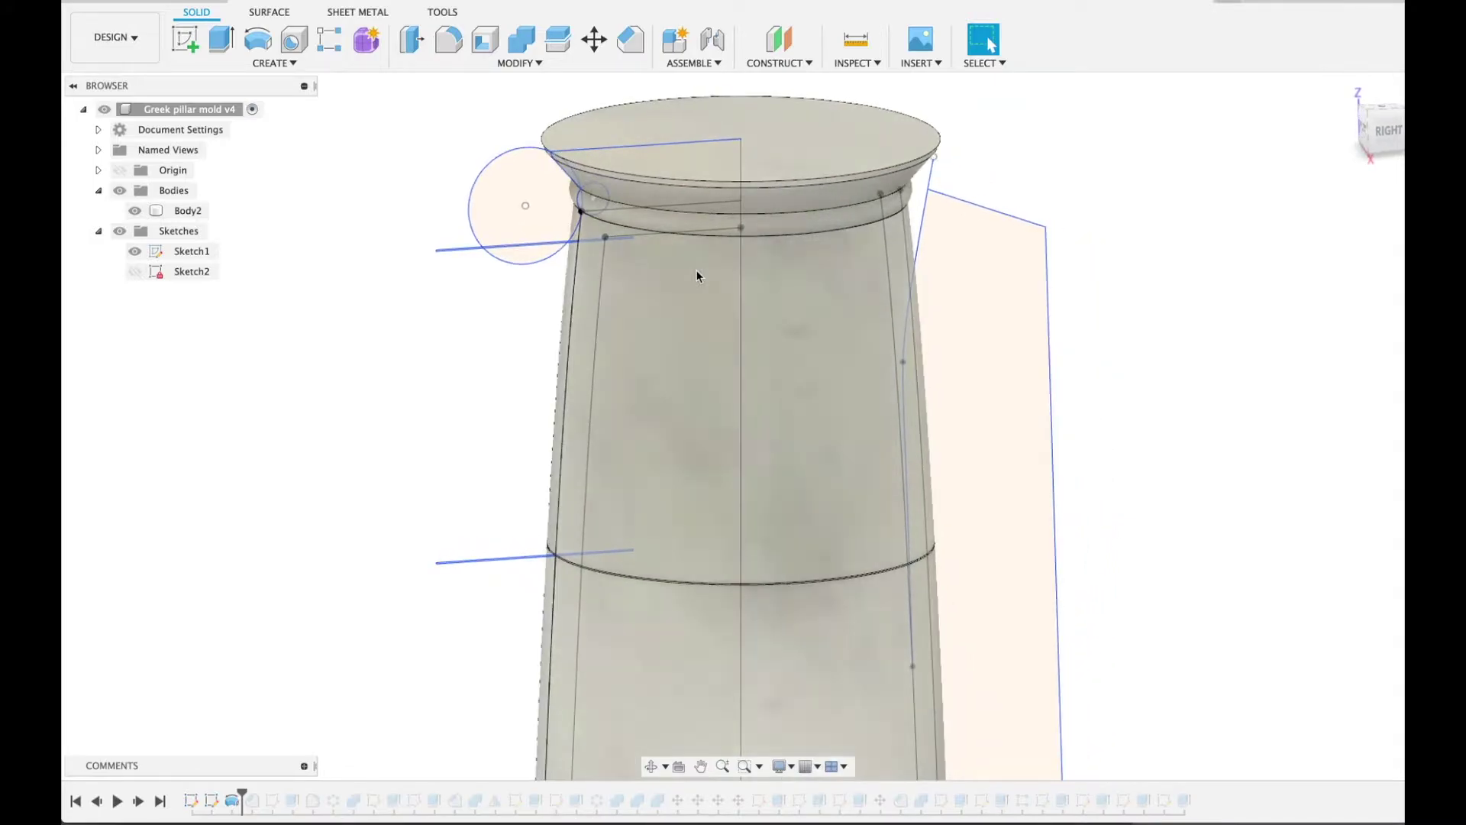
scroll(697, 276, down, 5)
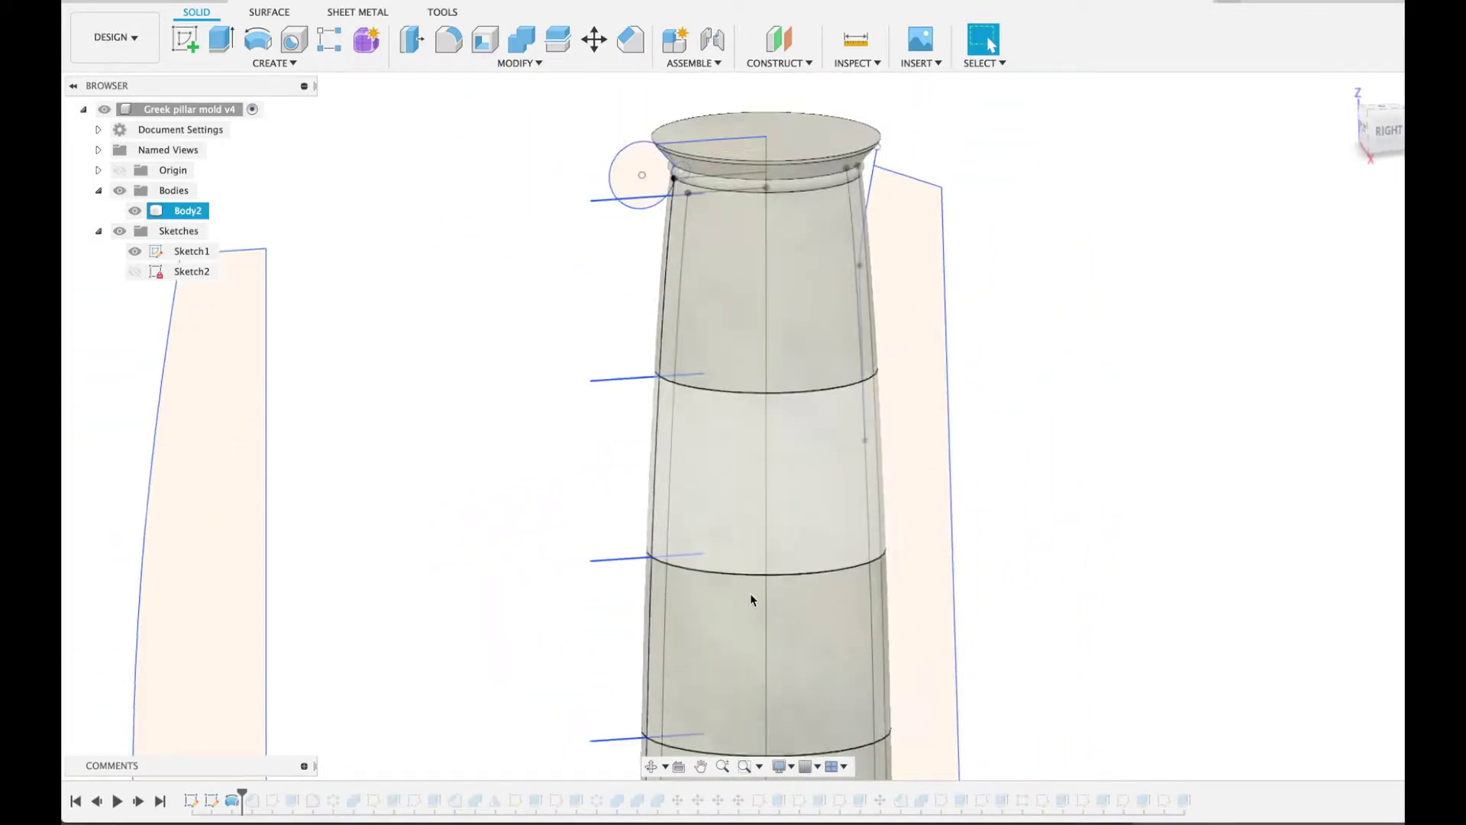
scroll(751, 594, down, 7)
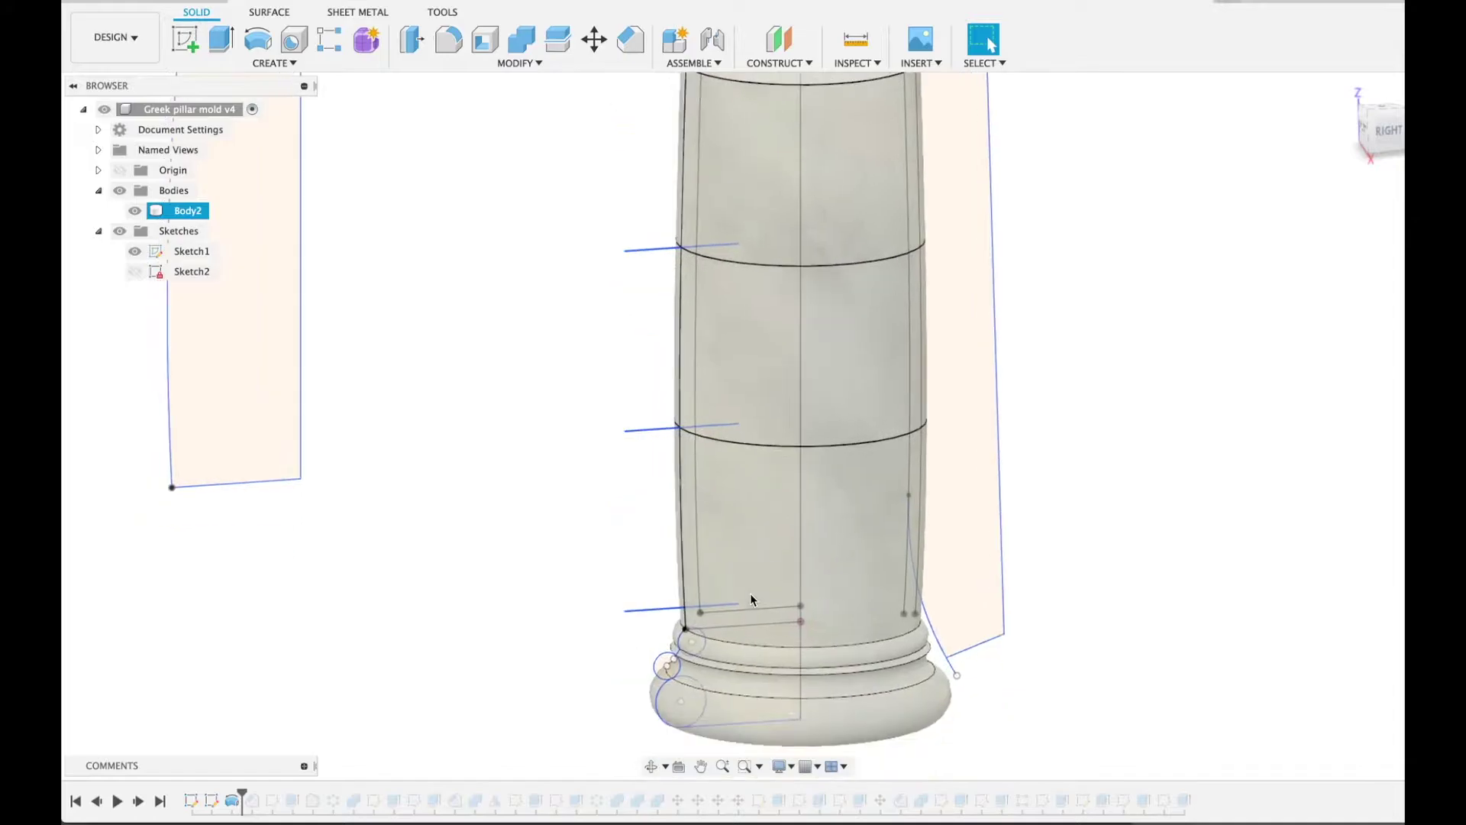
middle_drag(750, 593, 724, 621)
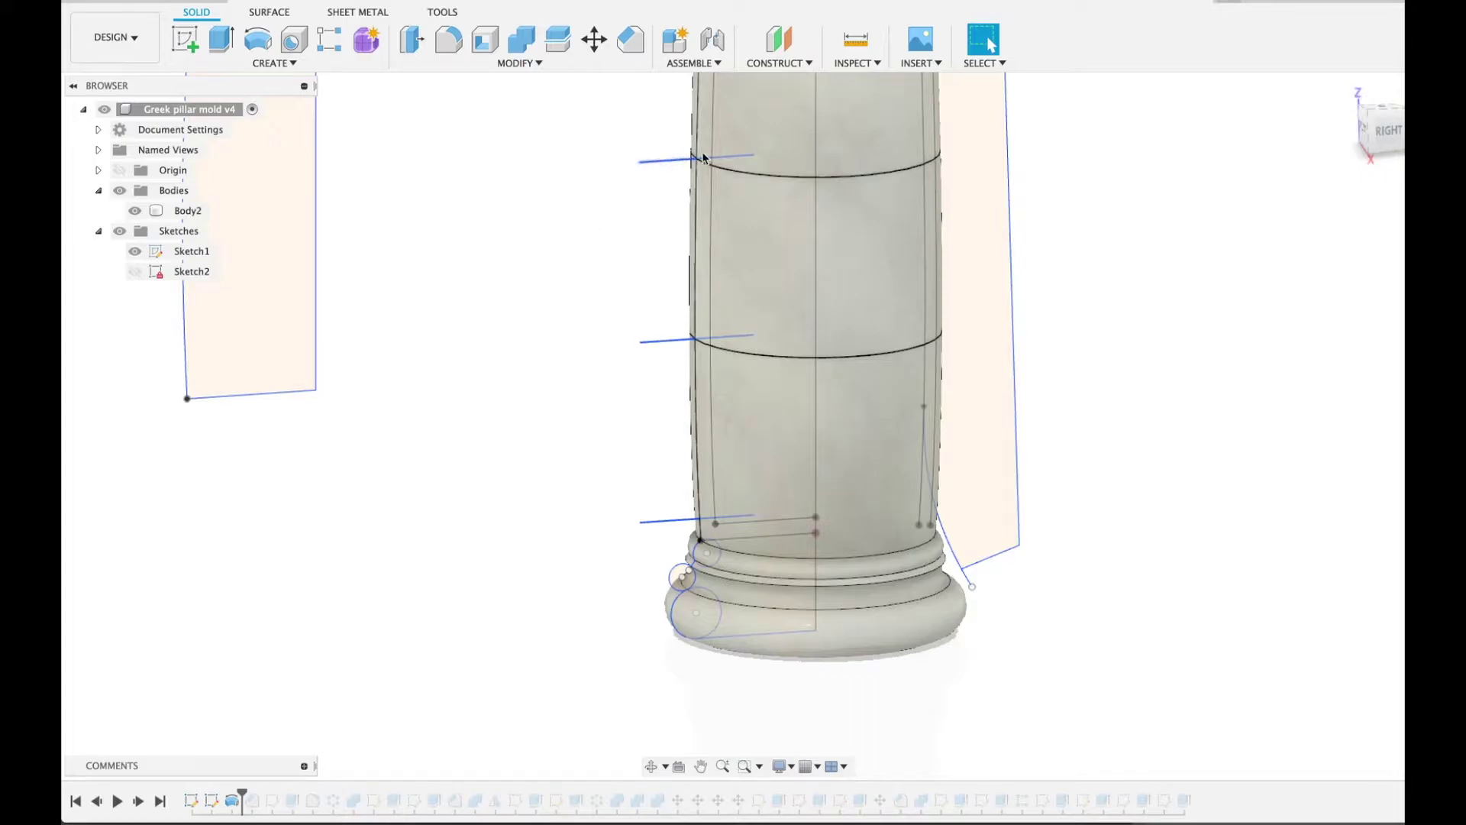
click(770, 179)
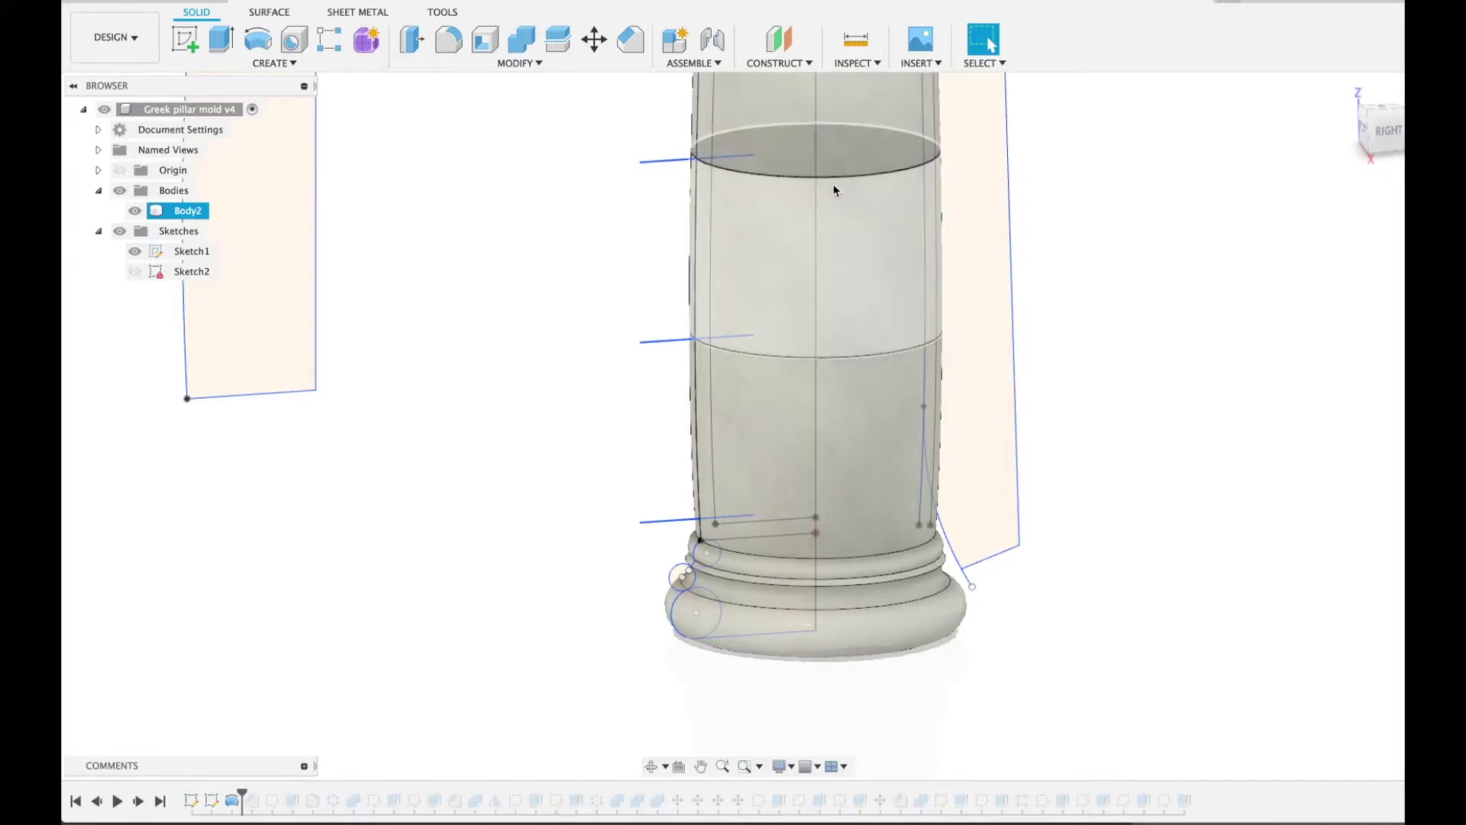
scroll(548, 267, up, 3)
scroll(547, 273, up, 2)
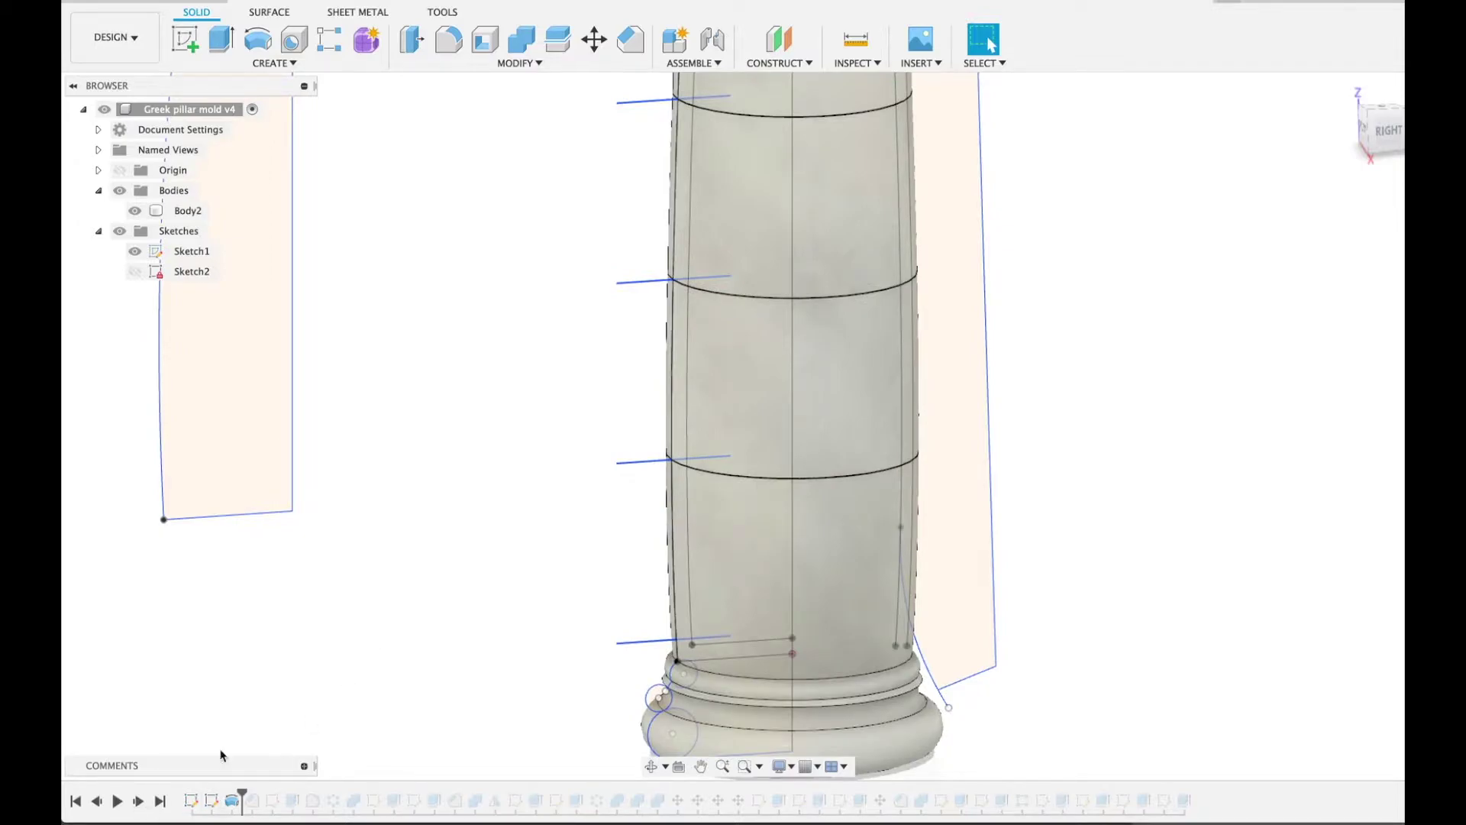
Step: Advance the design history past the chamfer on the shaft's ring grooves and inspect the groove edges up close
click(138, 800)
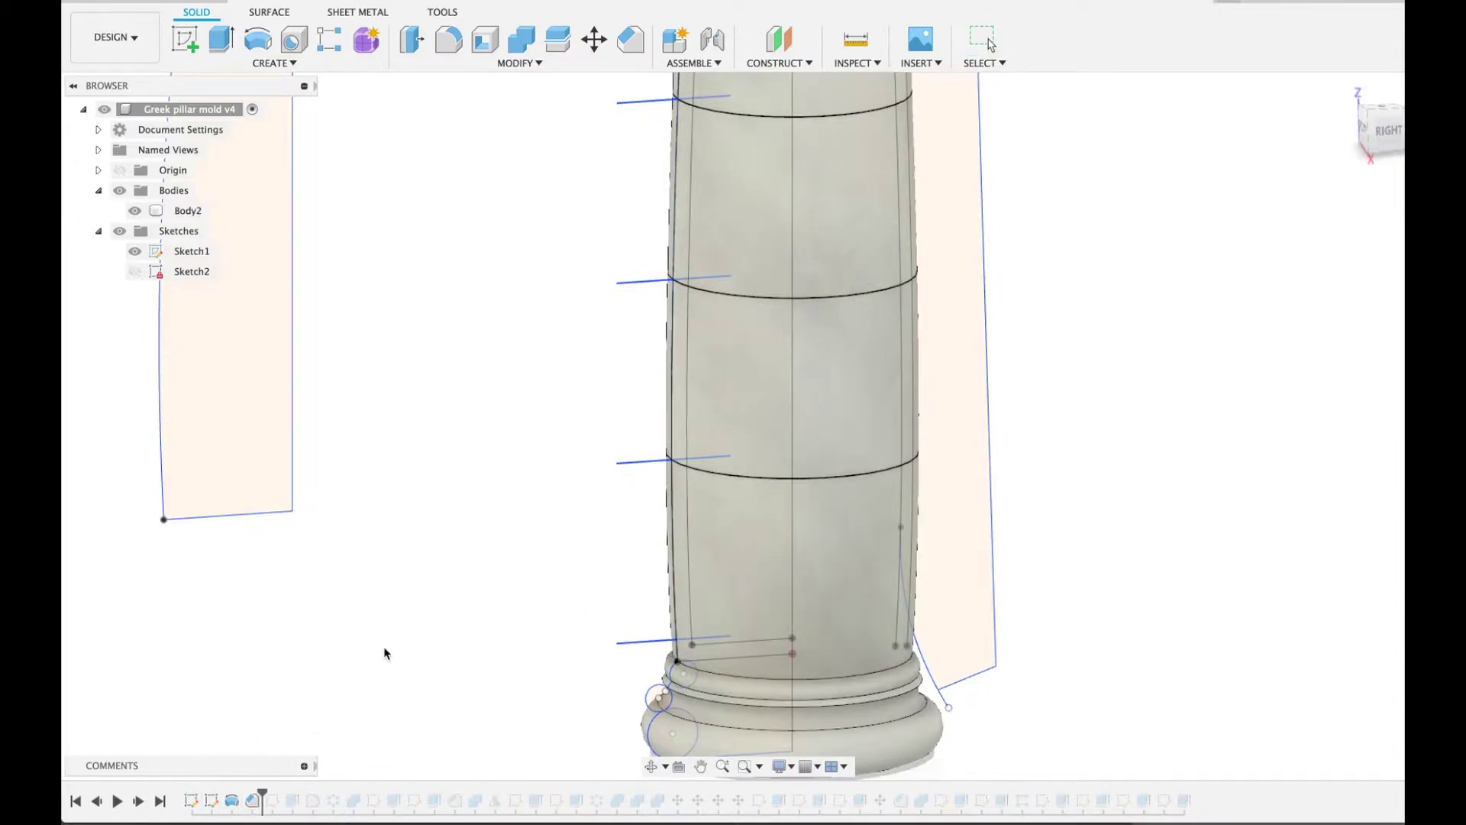
click(799, 471)
scroll(798, 470, up, 2)
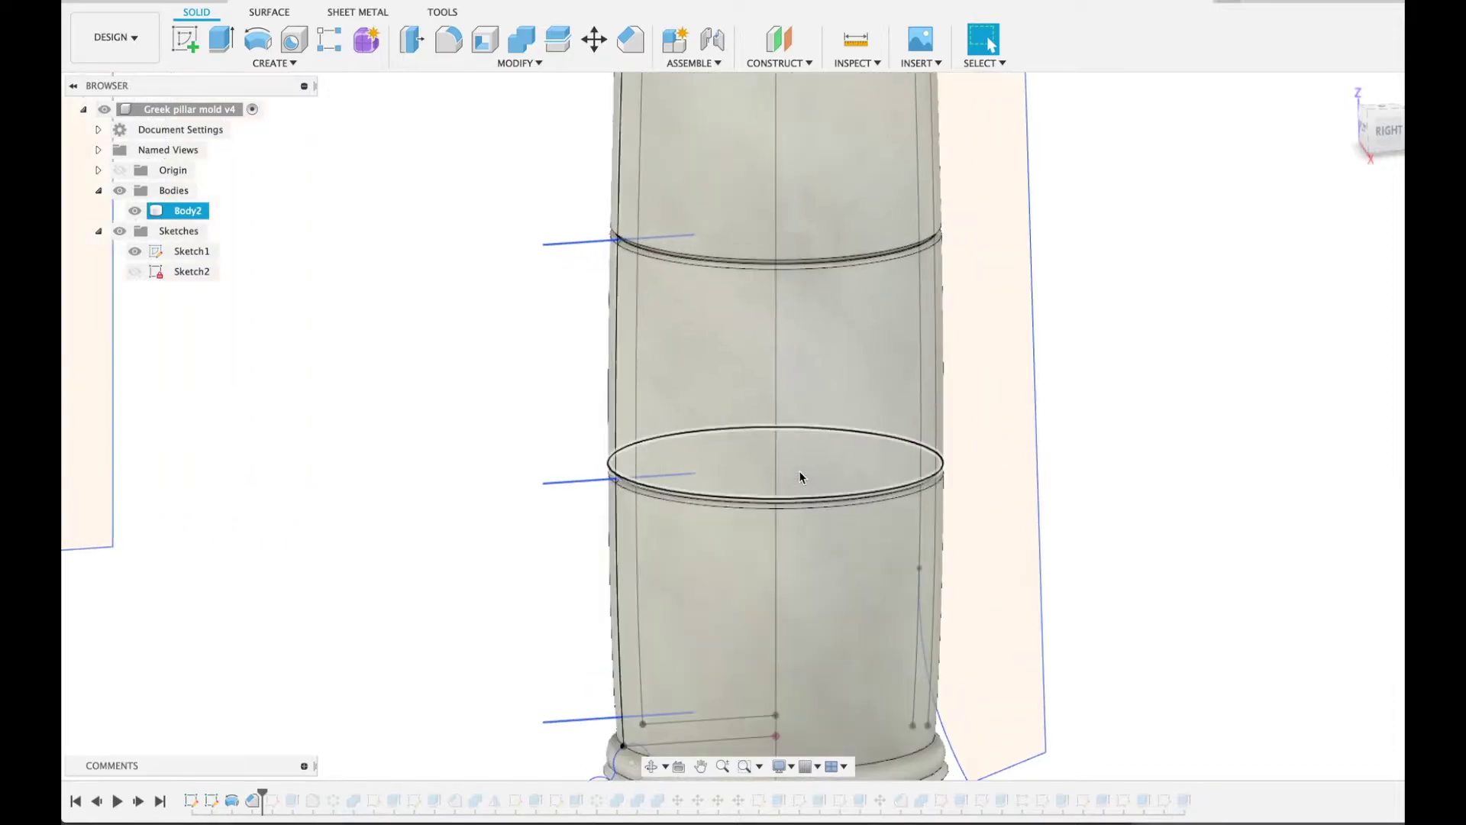
key(Escape)
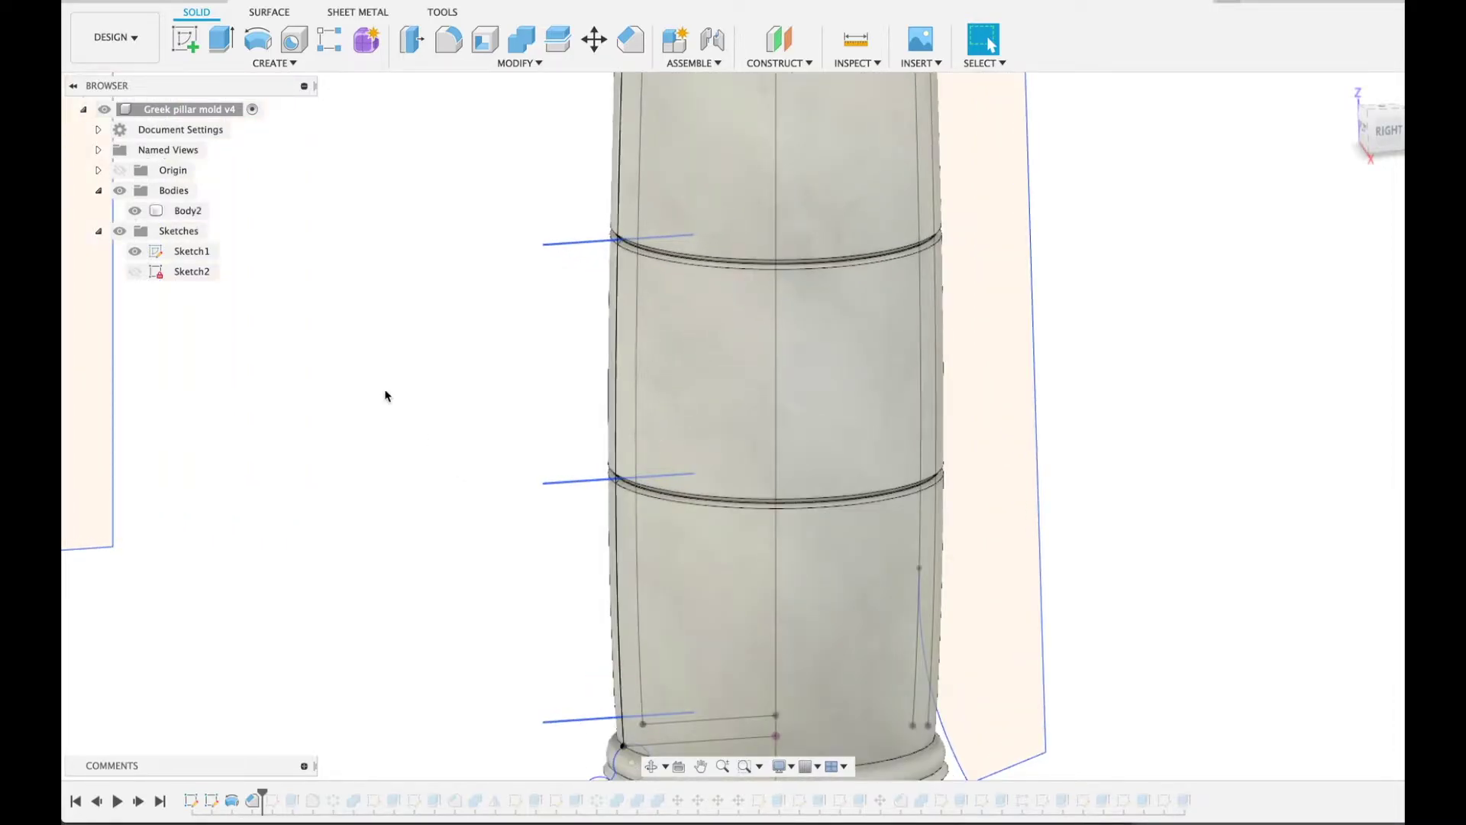
Step: Examine the tall sketch profile beside the shaft and how its curved edge follows the pillar's outline
scroll(415, 437, down, 4)
scroll(414, 437, up, 3)
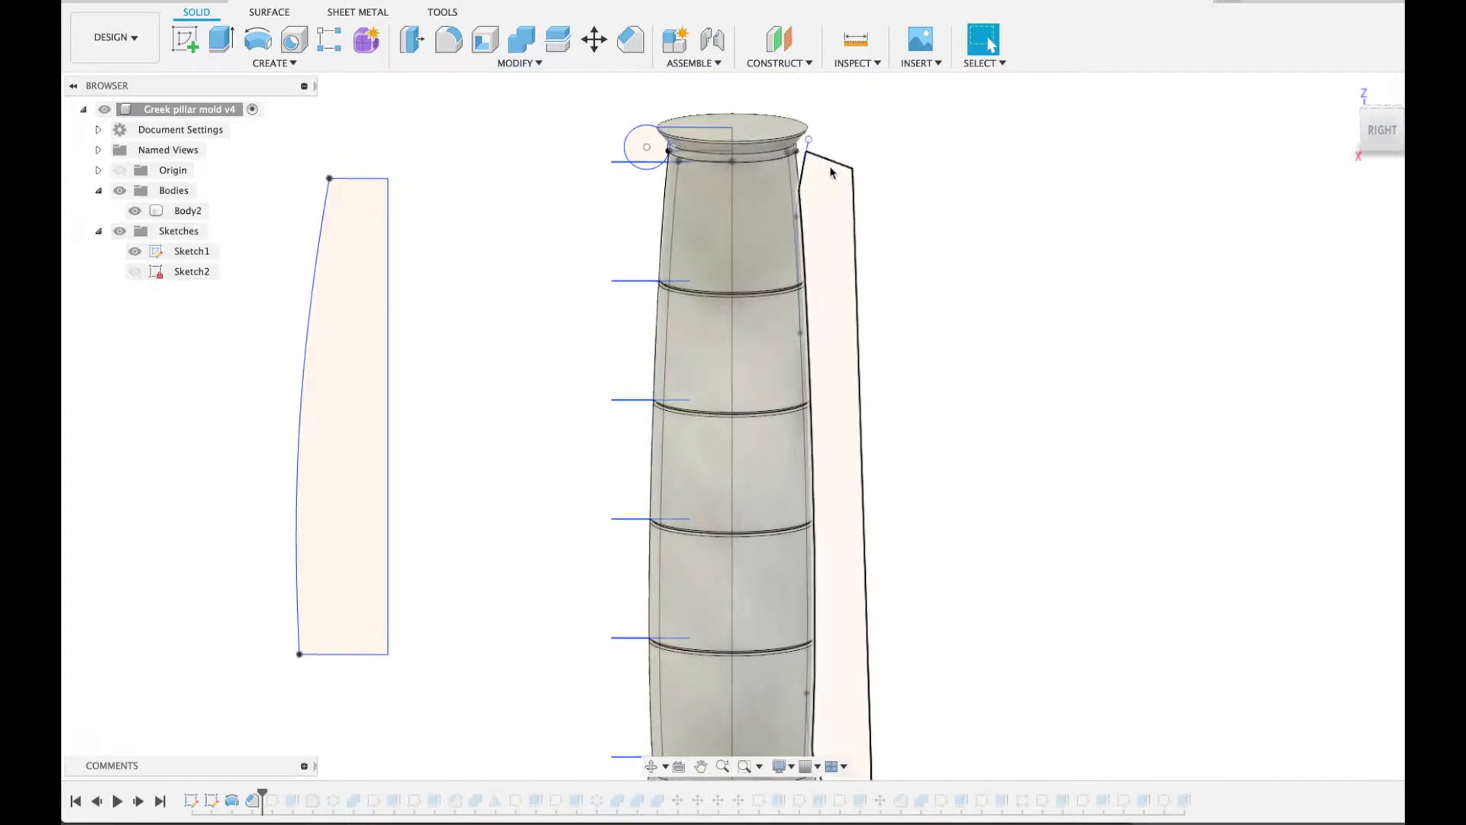
scroll(900, 220, down, 2)
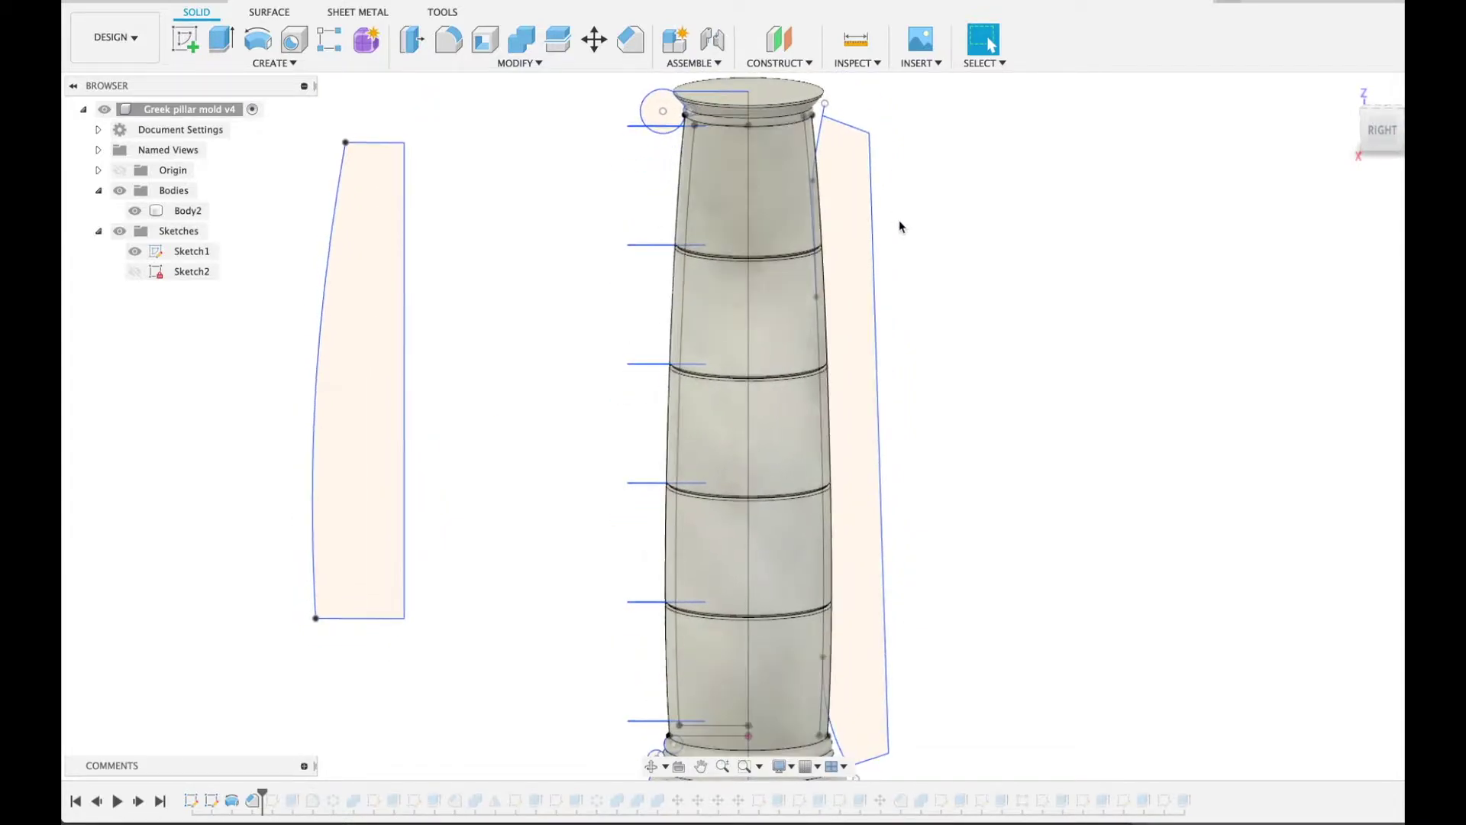
scroll(820, 180, up, 4)
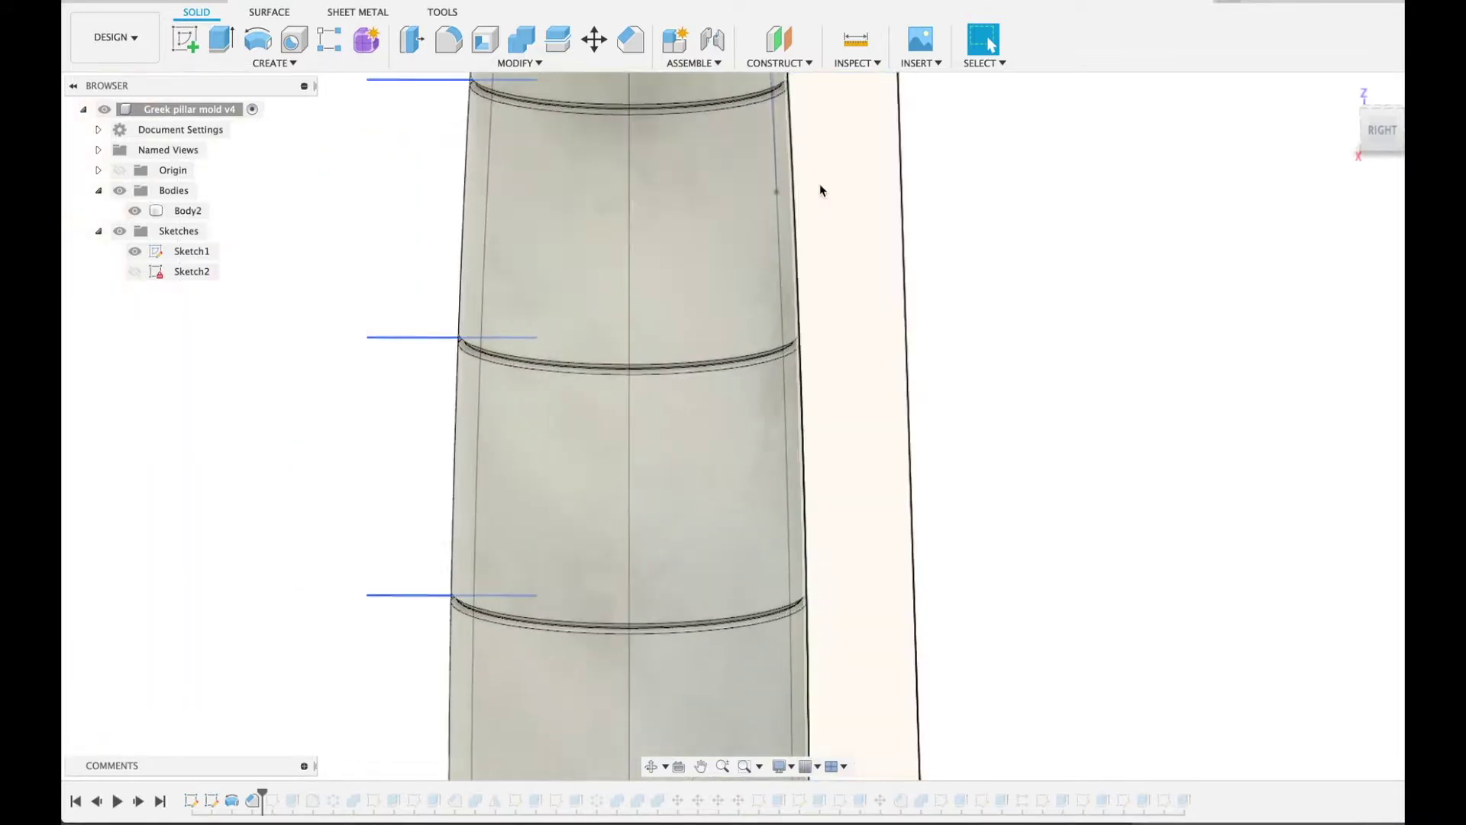
scroll(794, 225, up, 3)
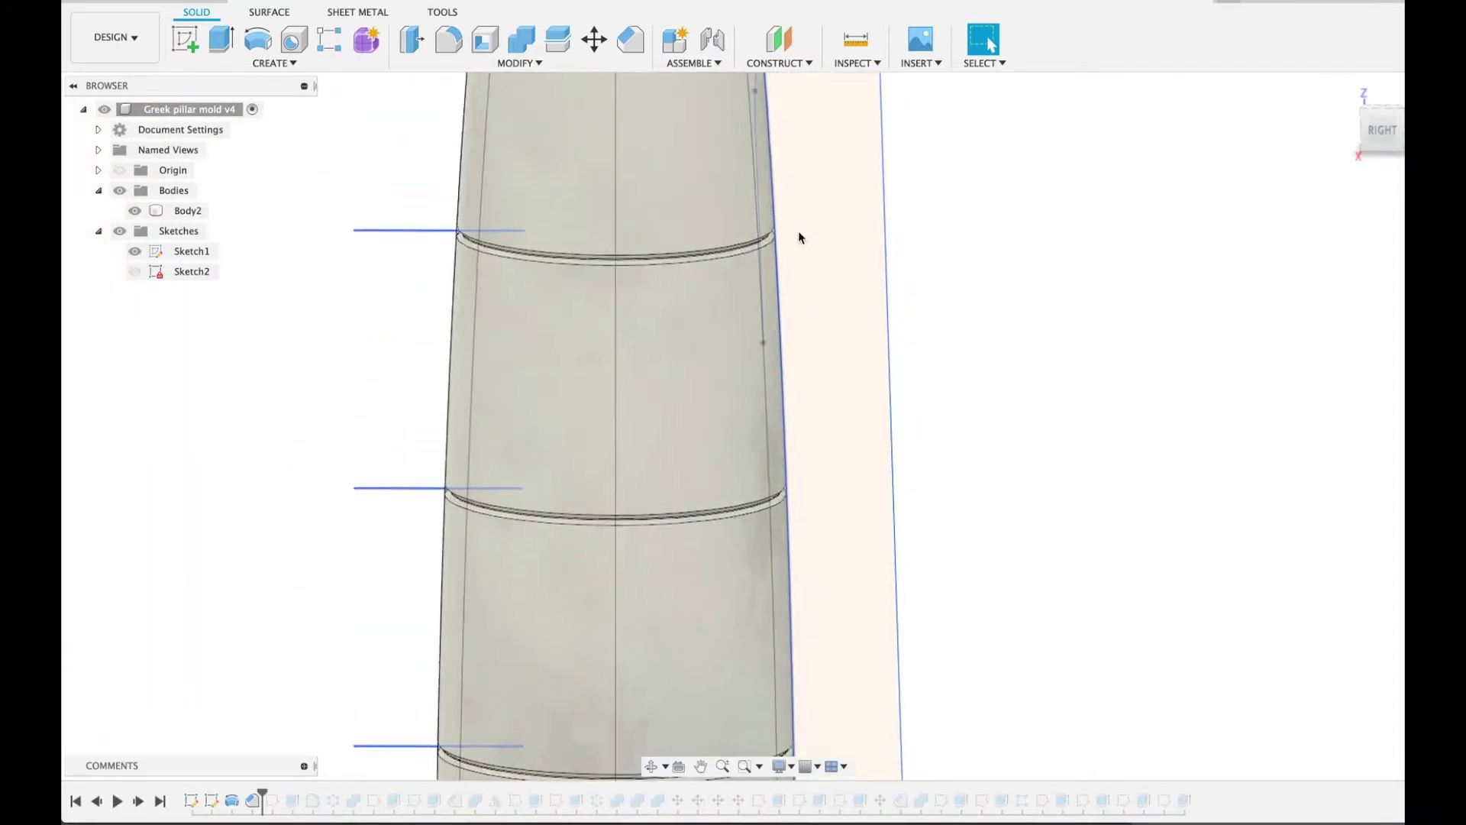
scroll(798, 231, down, 2)
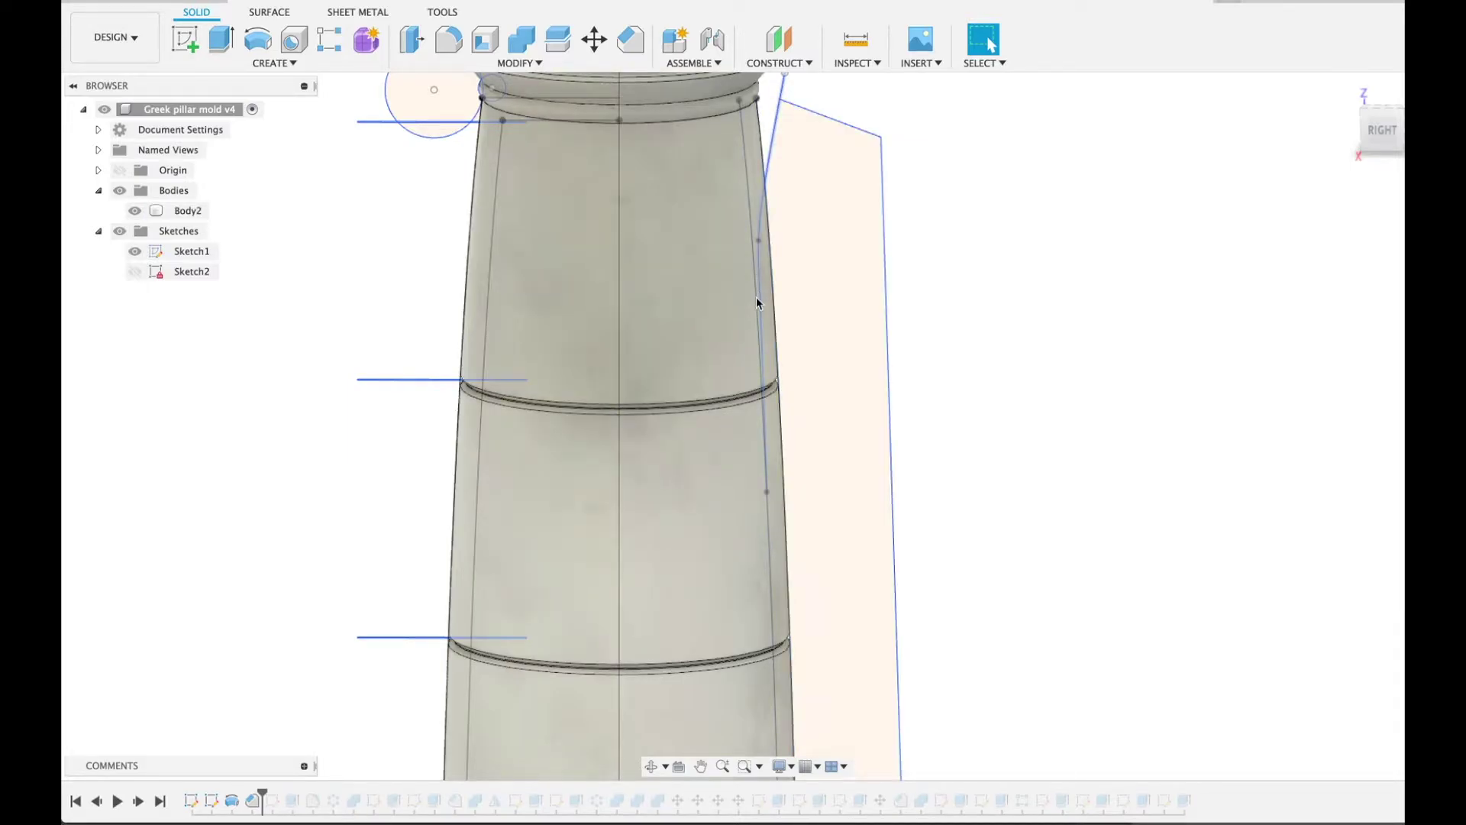
scroll(794, 157, down, 2)
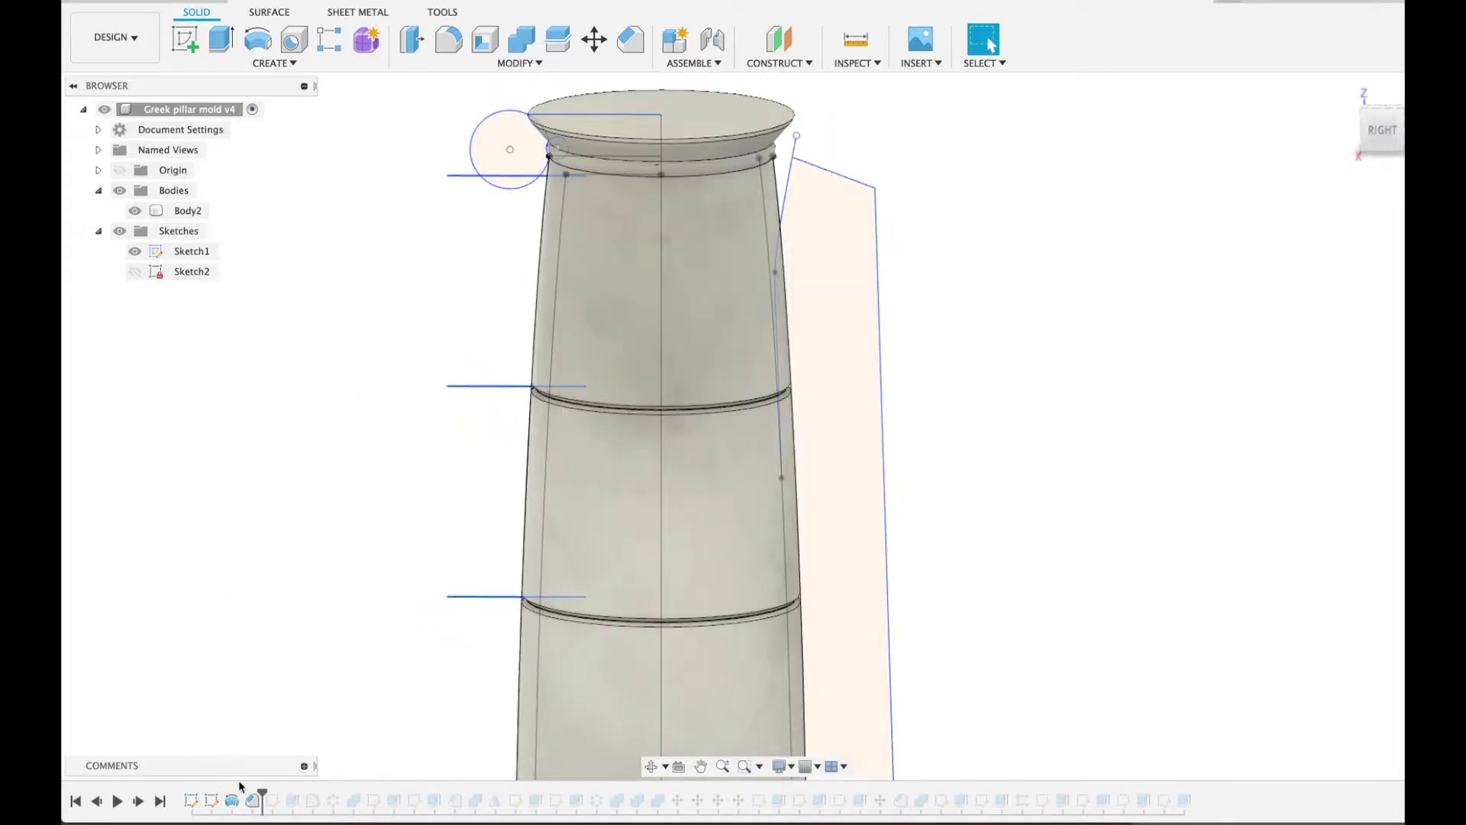
Step: Advance the design history past the side profile's extrusion, and hide the pillar body and Sketch1 to isolate the extruded body
drag(262, 796, 302, 797)
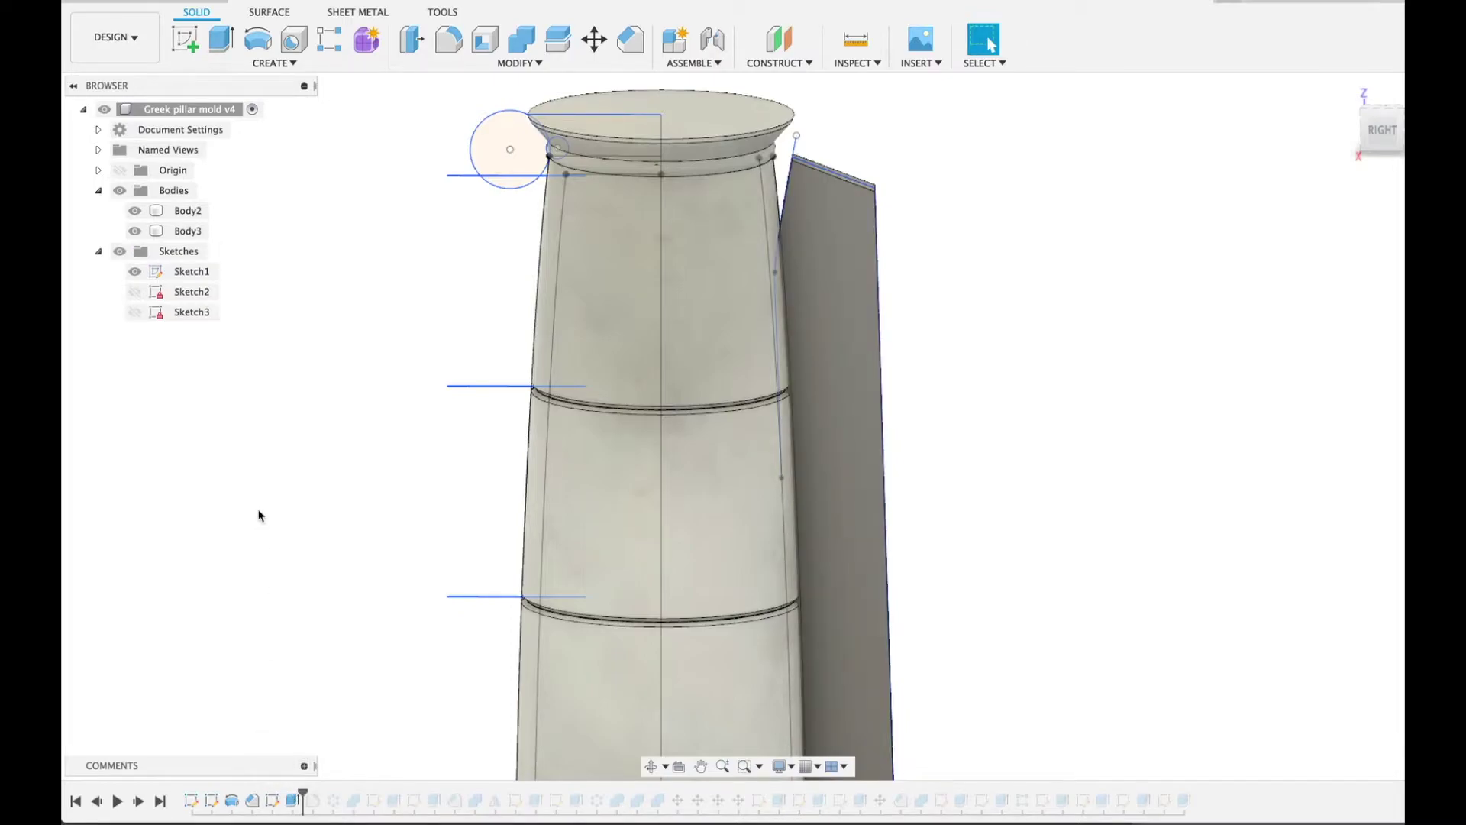
shift+scroll(258, 516, right, 3)
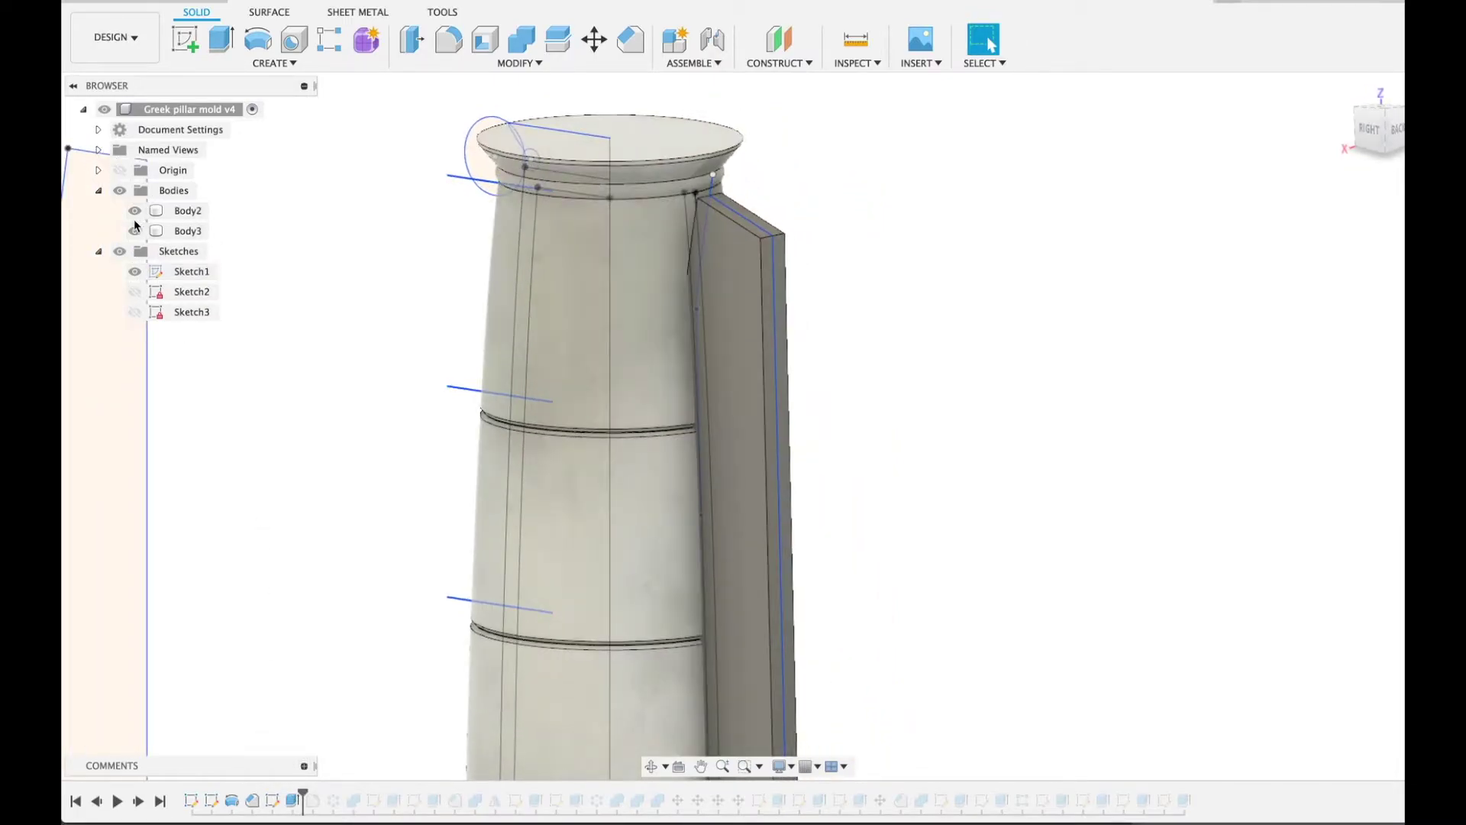
click(135, 210)
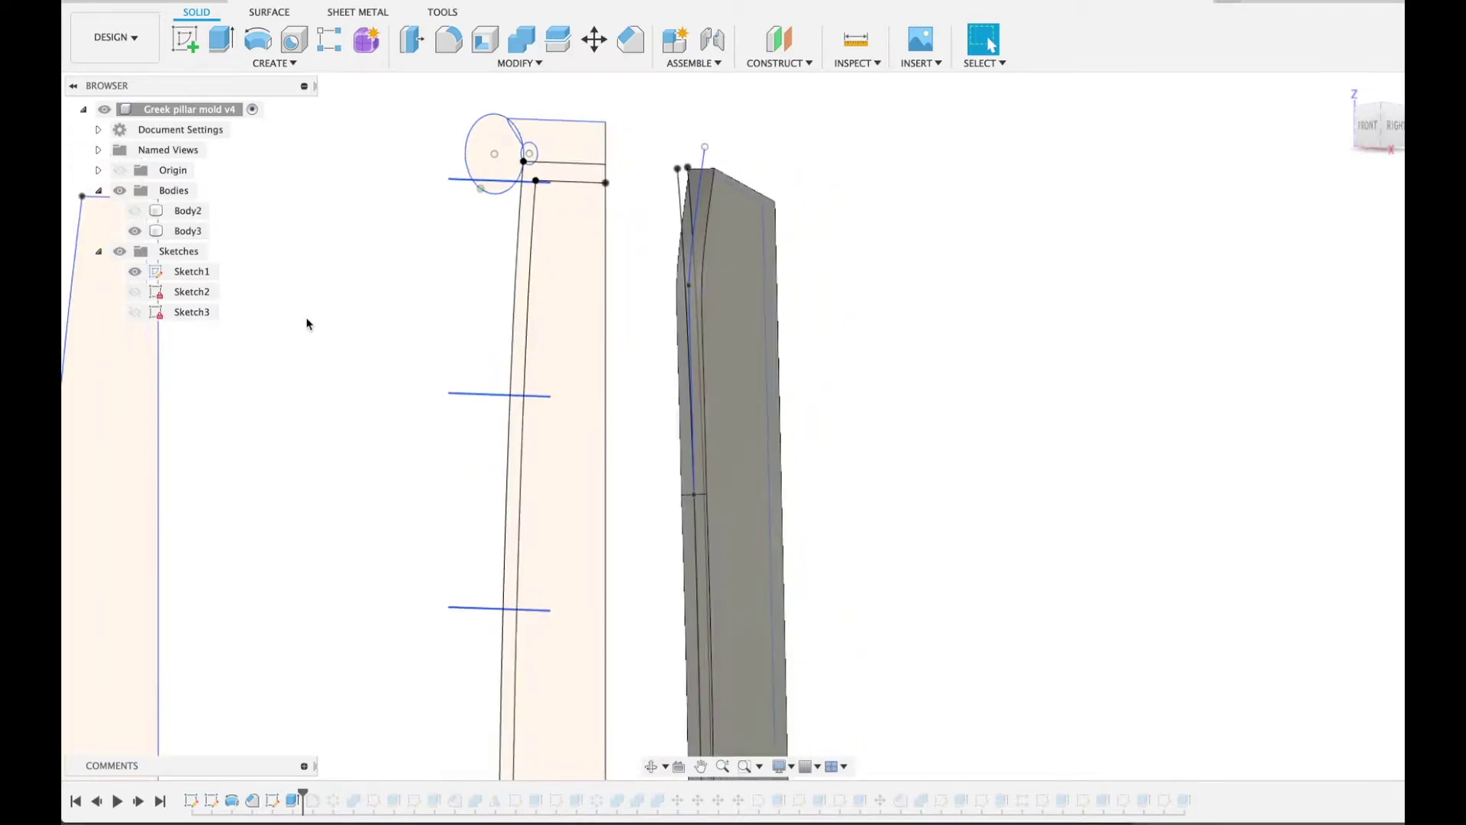
click(133, 273)
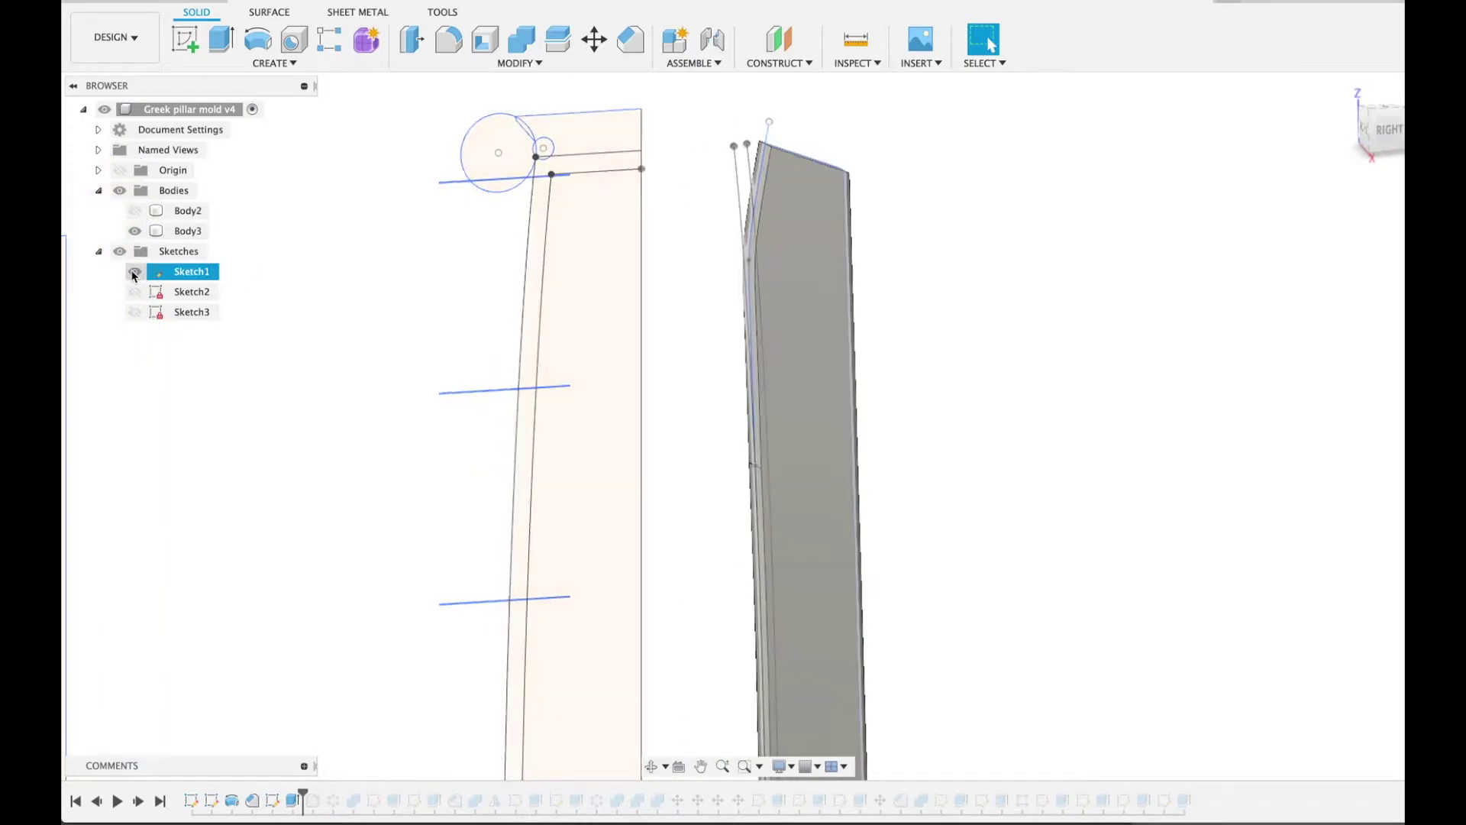
click(324, 333)
scroll(324, 326, up, 1)
scroll(324, 326, down, 3)
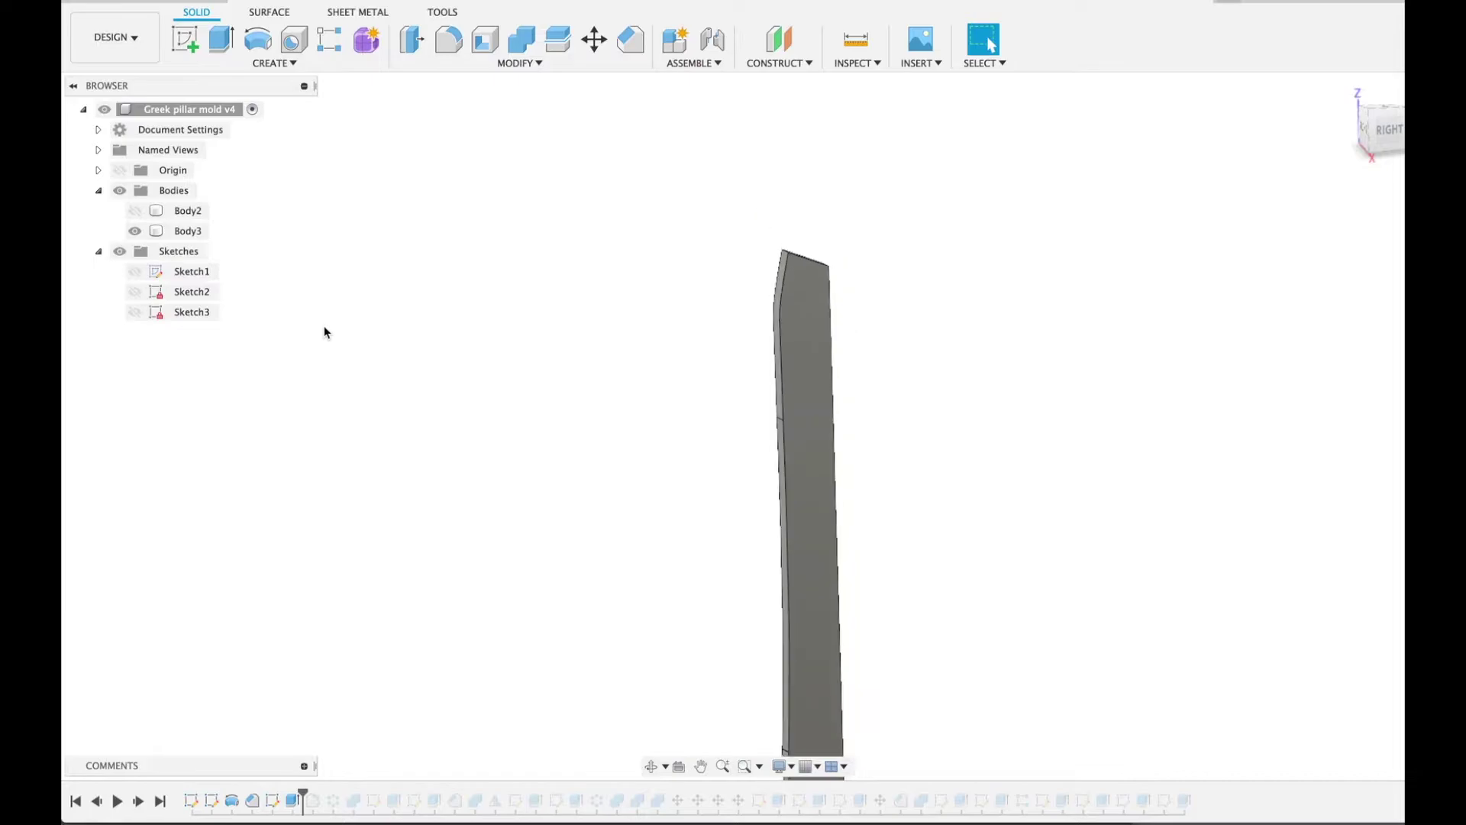
scroll(405, 488, down, 2)
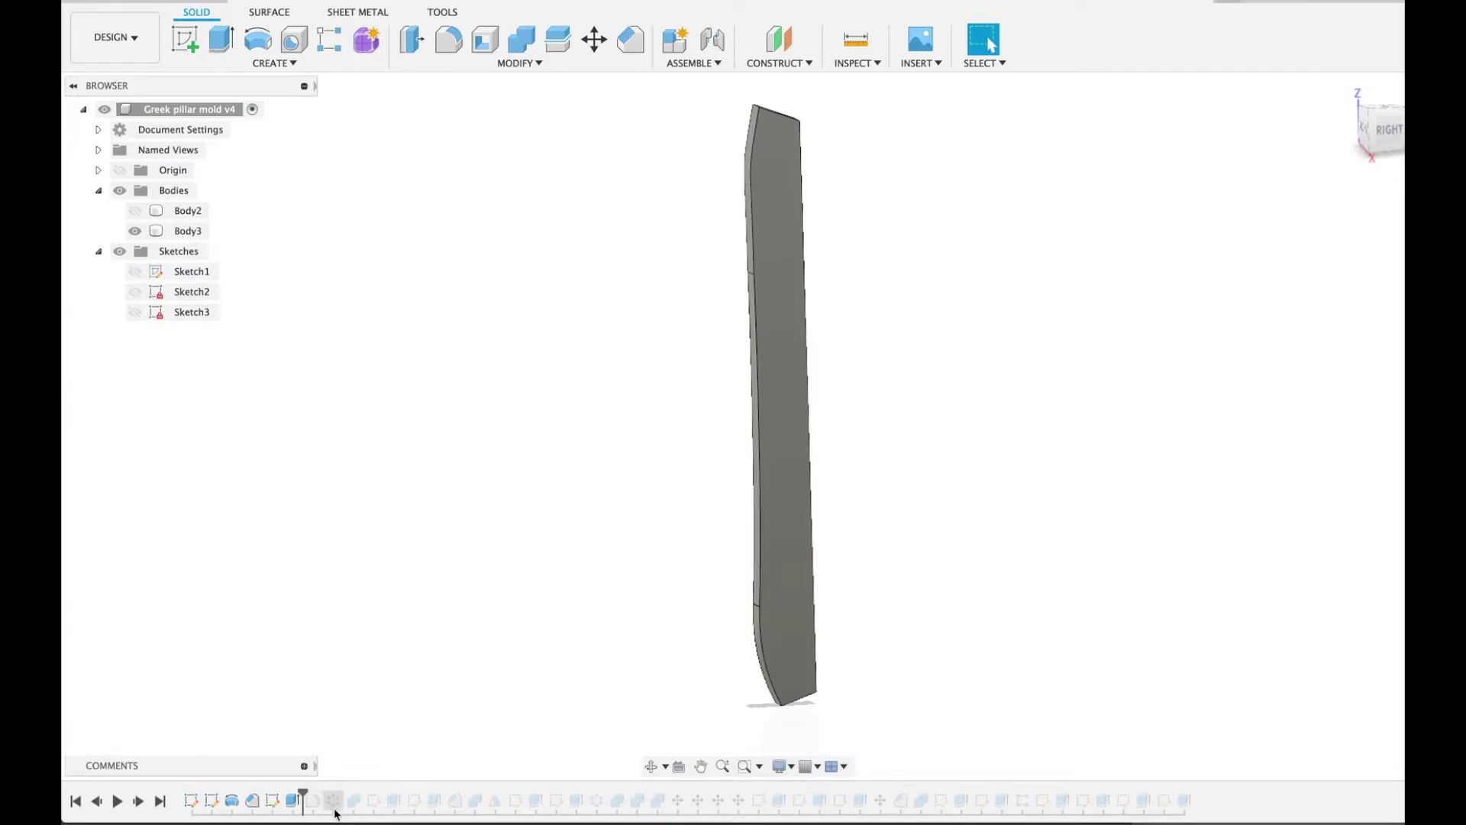
Step: Advance the design history past the fillet on the flute-cutting body and inspect its rounded edges from above
drag(303, 794, 322, 794)
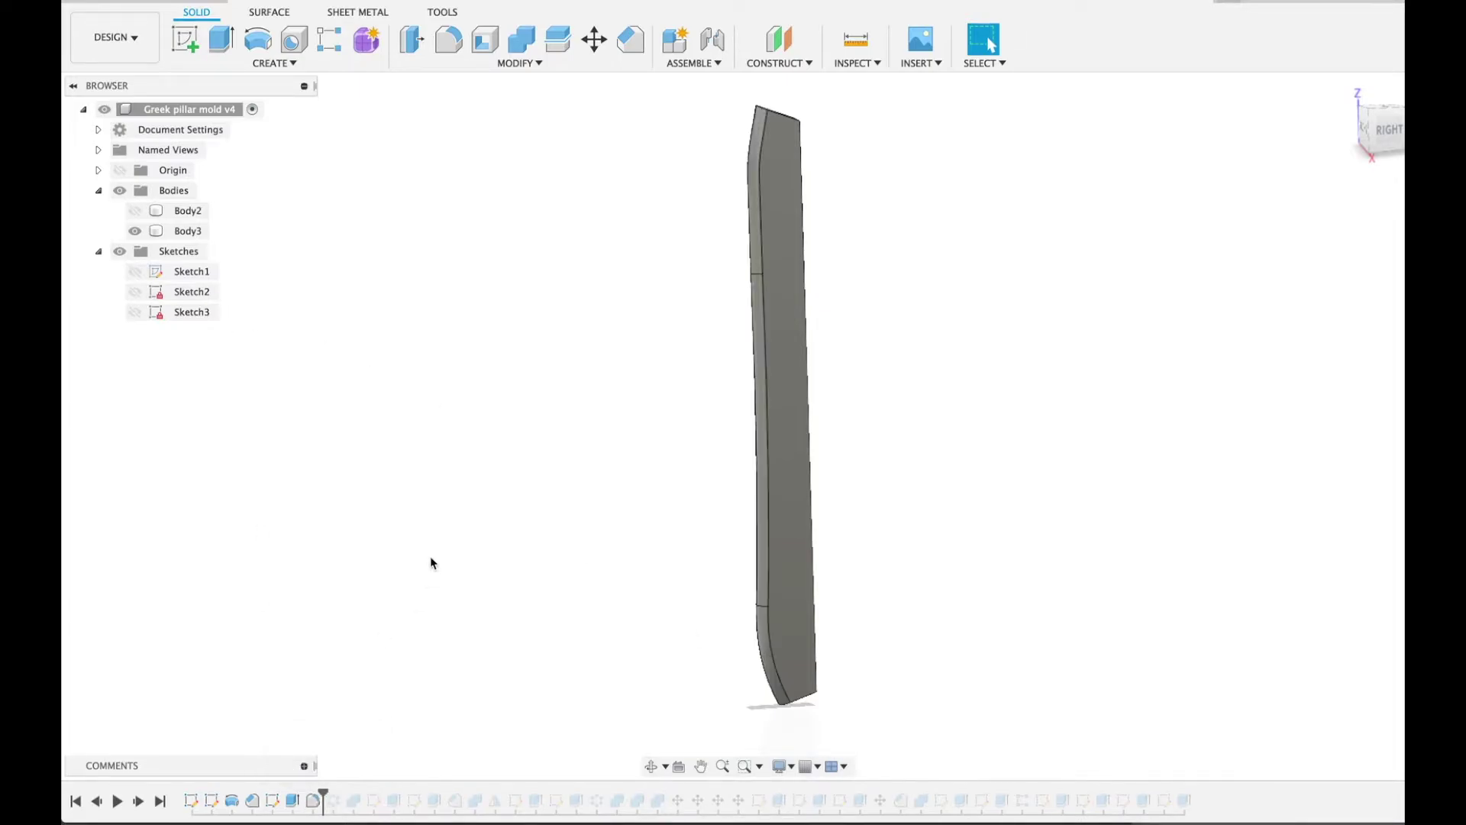
shift+scroll(642, 315, up, 5)
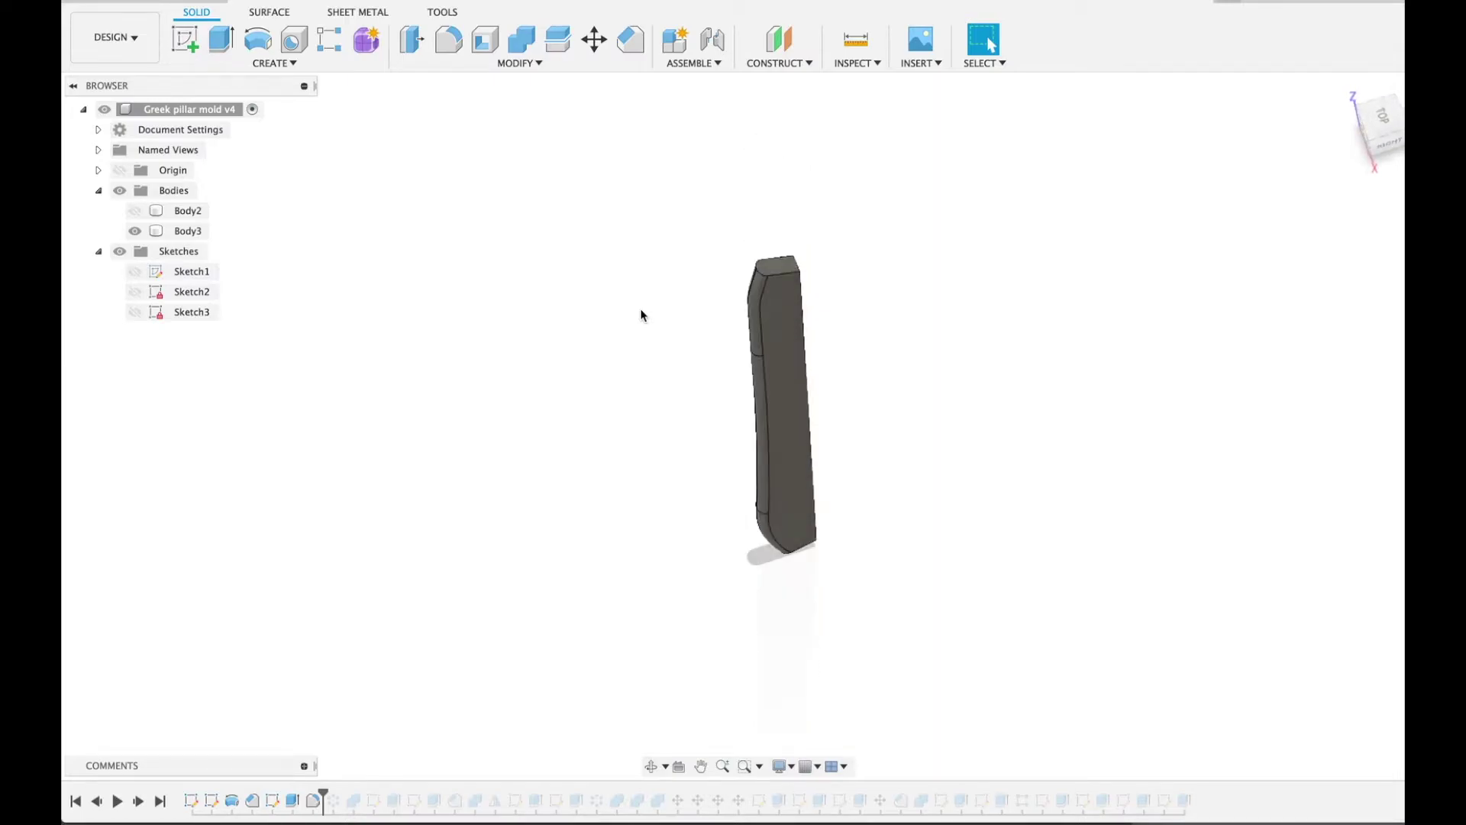
shift+scroll(642, 316, down, 3)
shift+scroll(642, 316, up, 6)
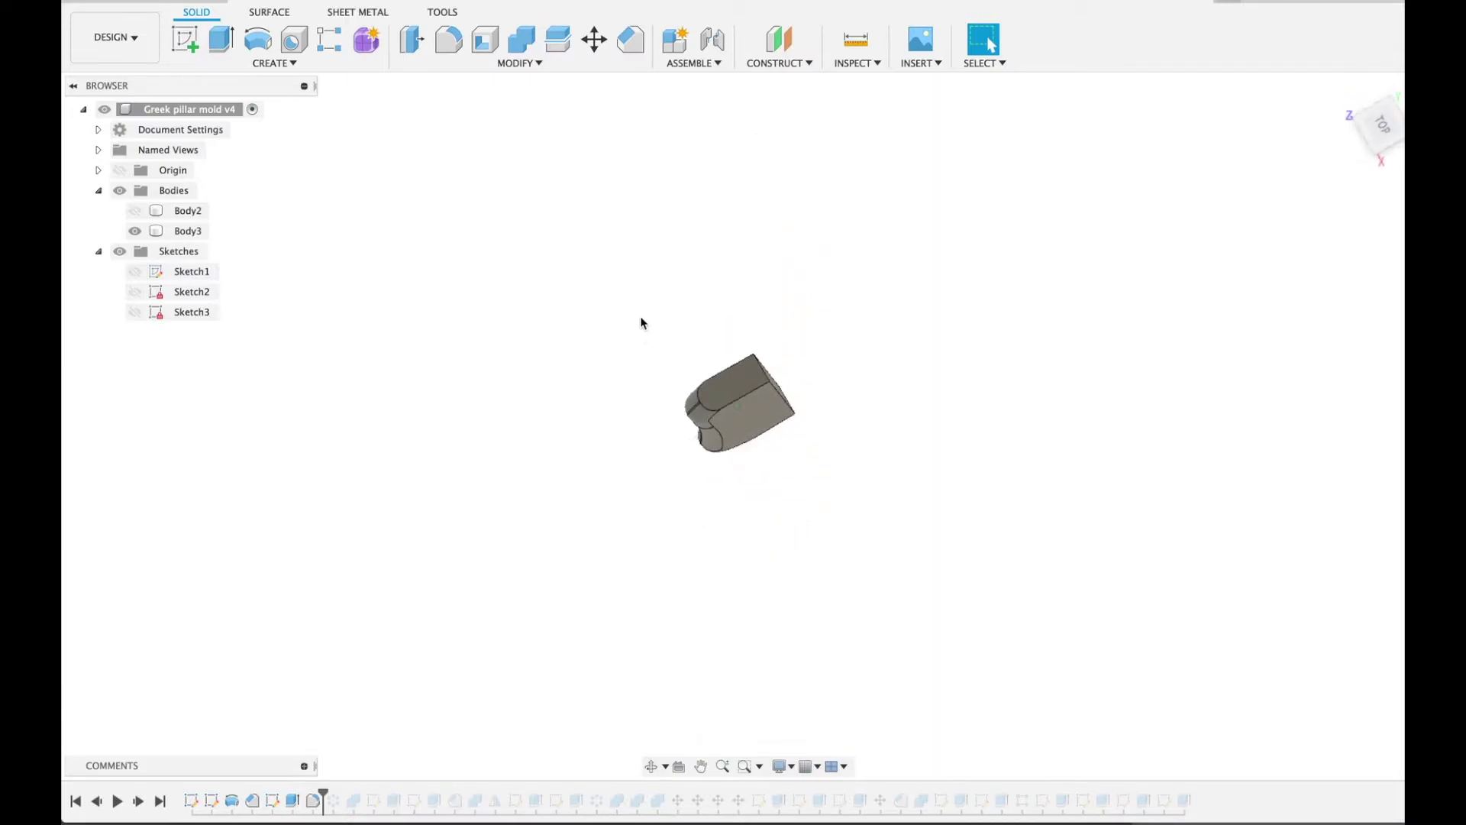
scroll(641, 323, left, 3)
shift+scroll(642, 317, down, 6)
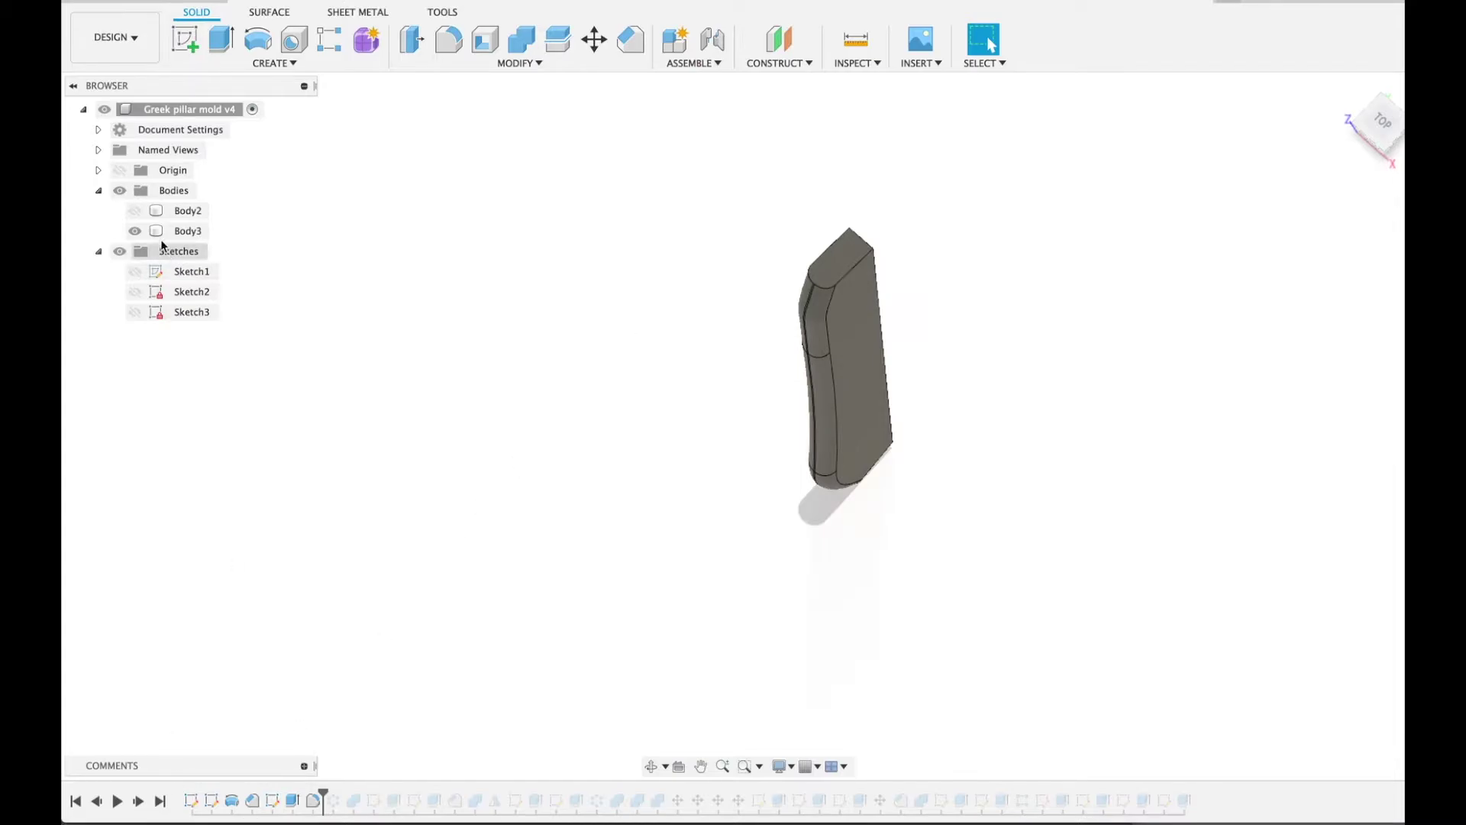
Step: Show the pillar body again and inspect how the rounded cutting body sits against the shaft
click(134, 210)
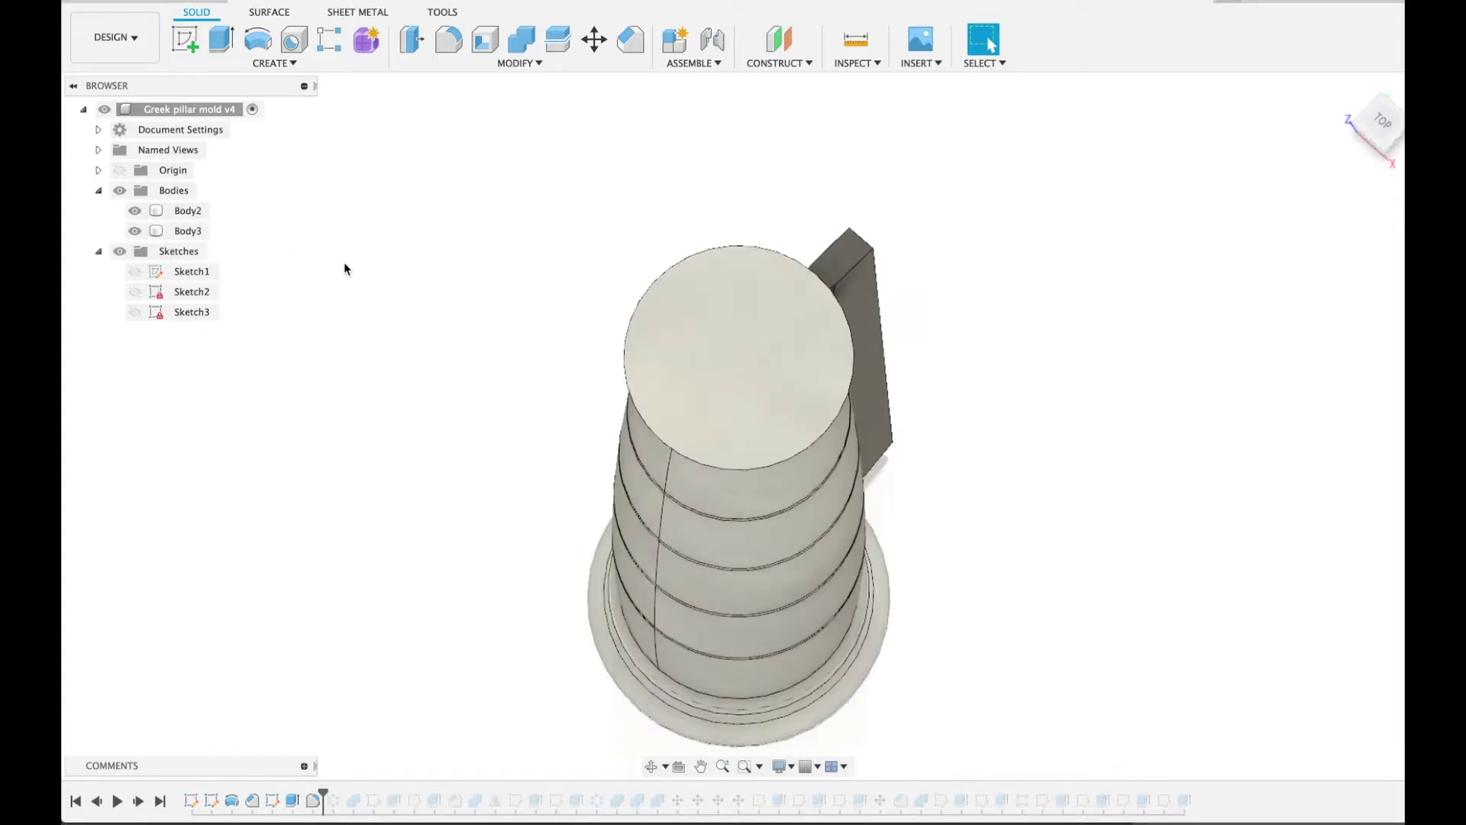
shift+scroll(345, 263, right, 6)
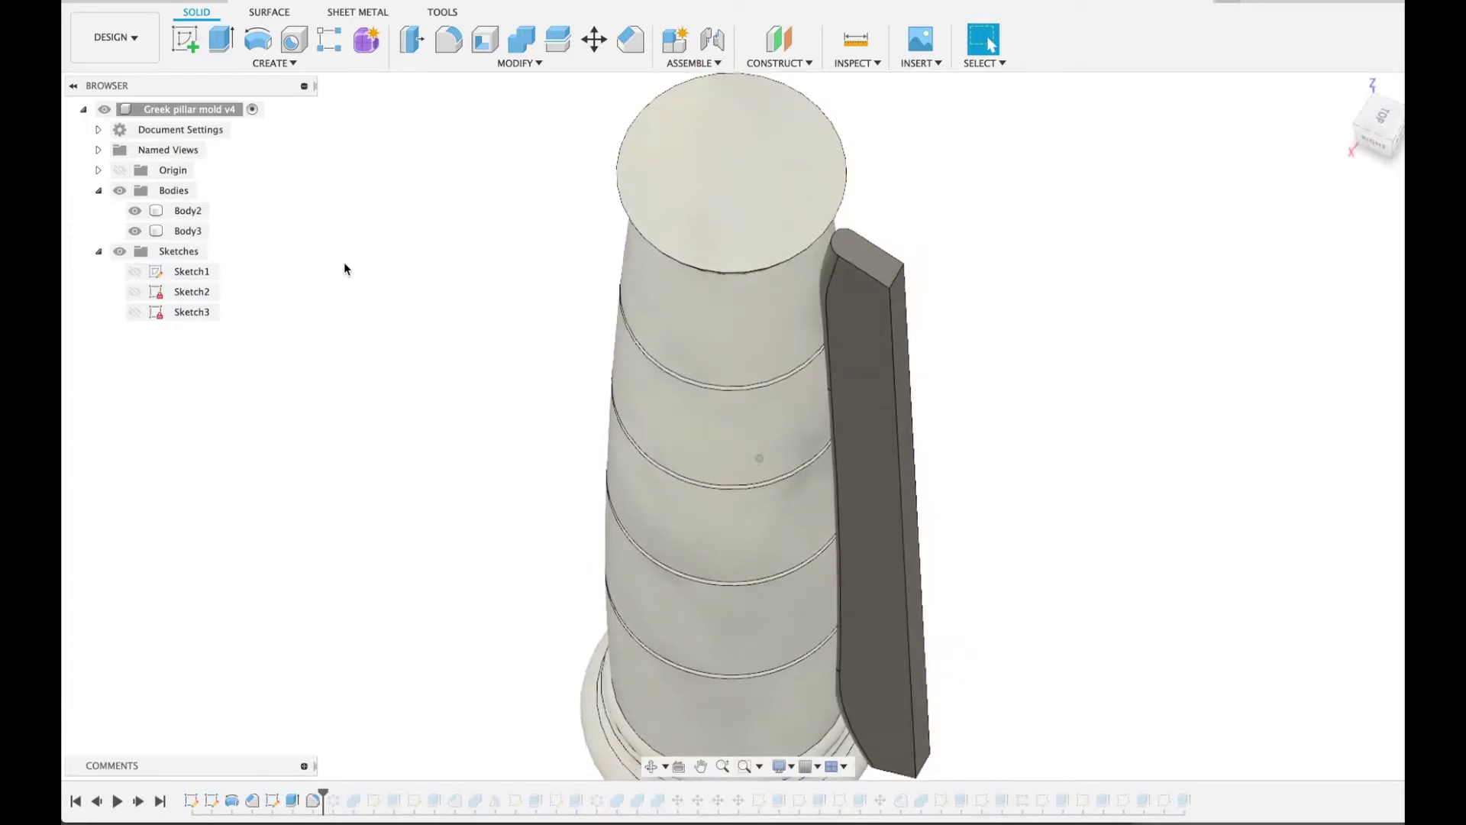
shift+scroll(344, 263, right, 2)
scroll(338, 469, down, 2)
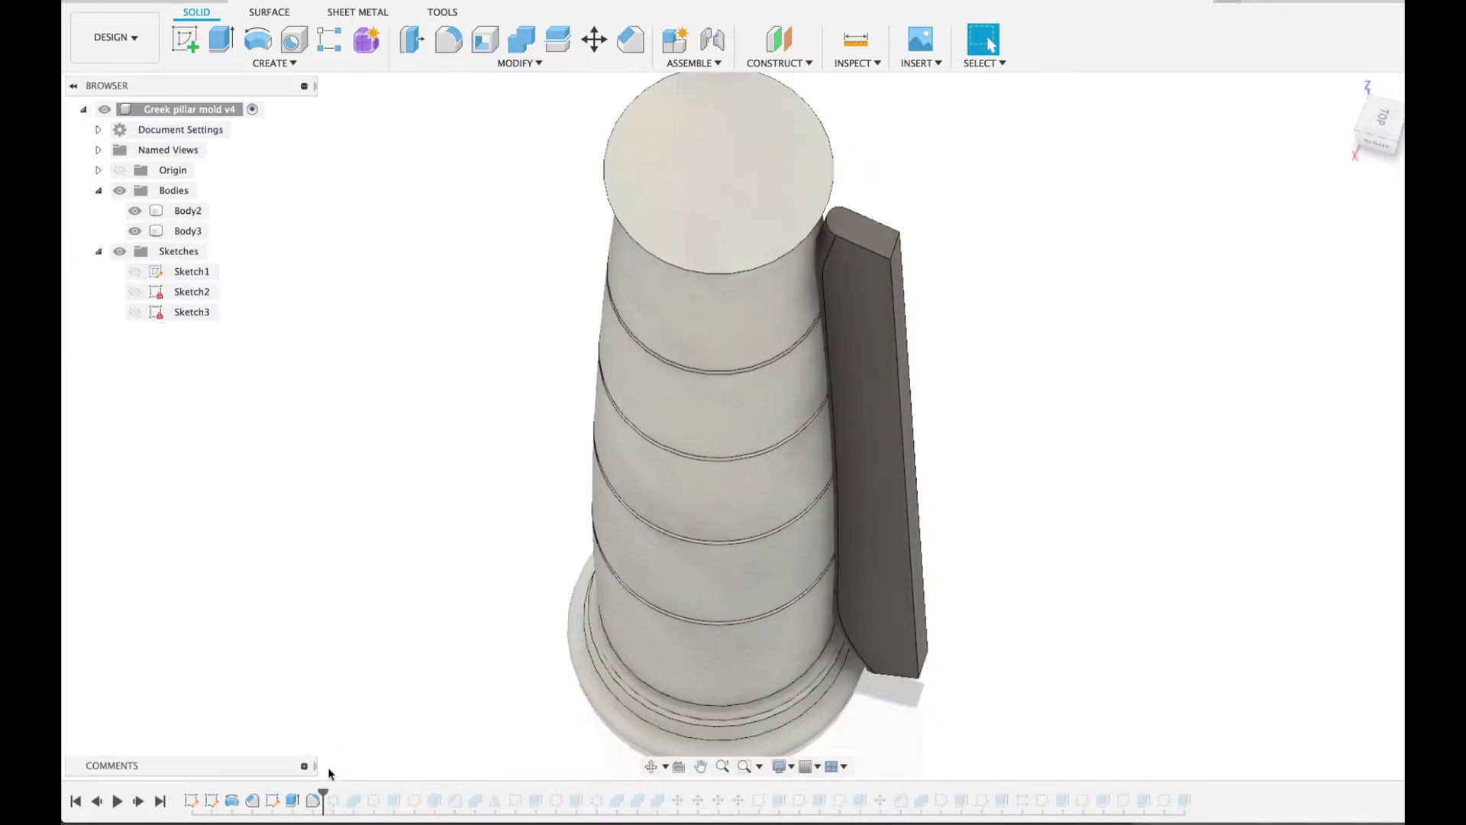
Step: Advance the design history past the circular pattern of the cutting body and inspect the copies around the pillar
drag(323, 794, 338, 794)
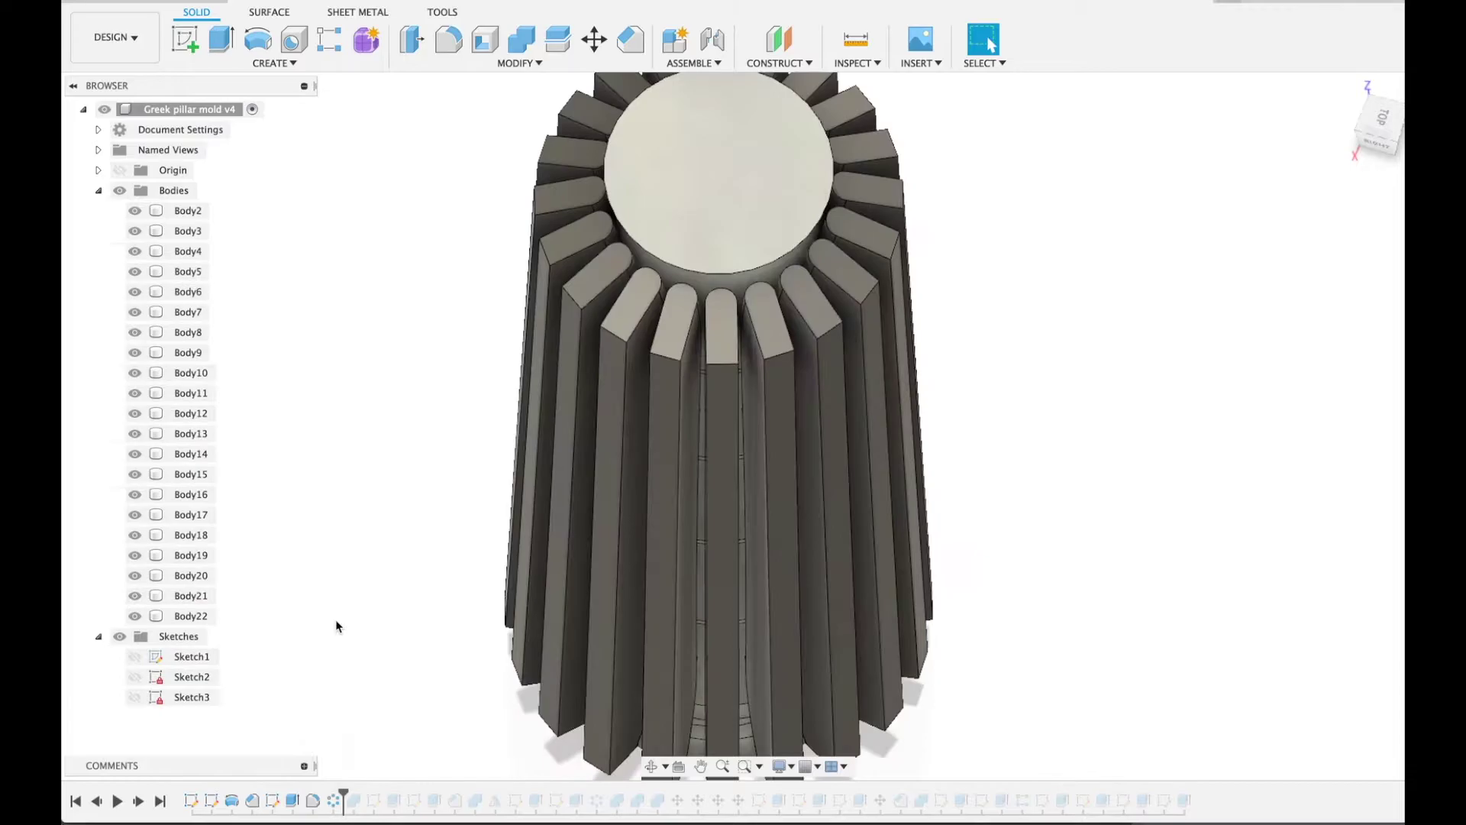
shift+scroll(330, 502, down, 5)
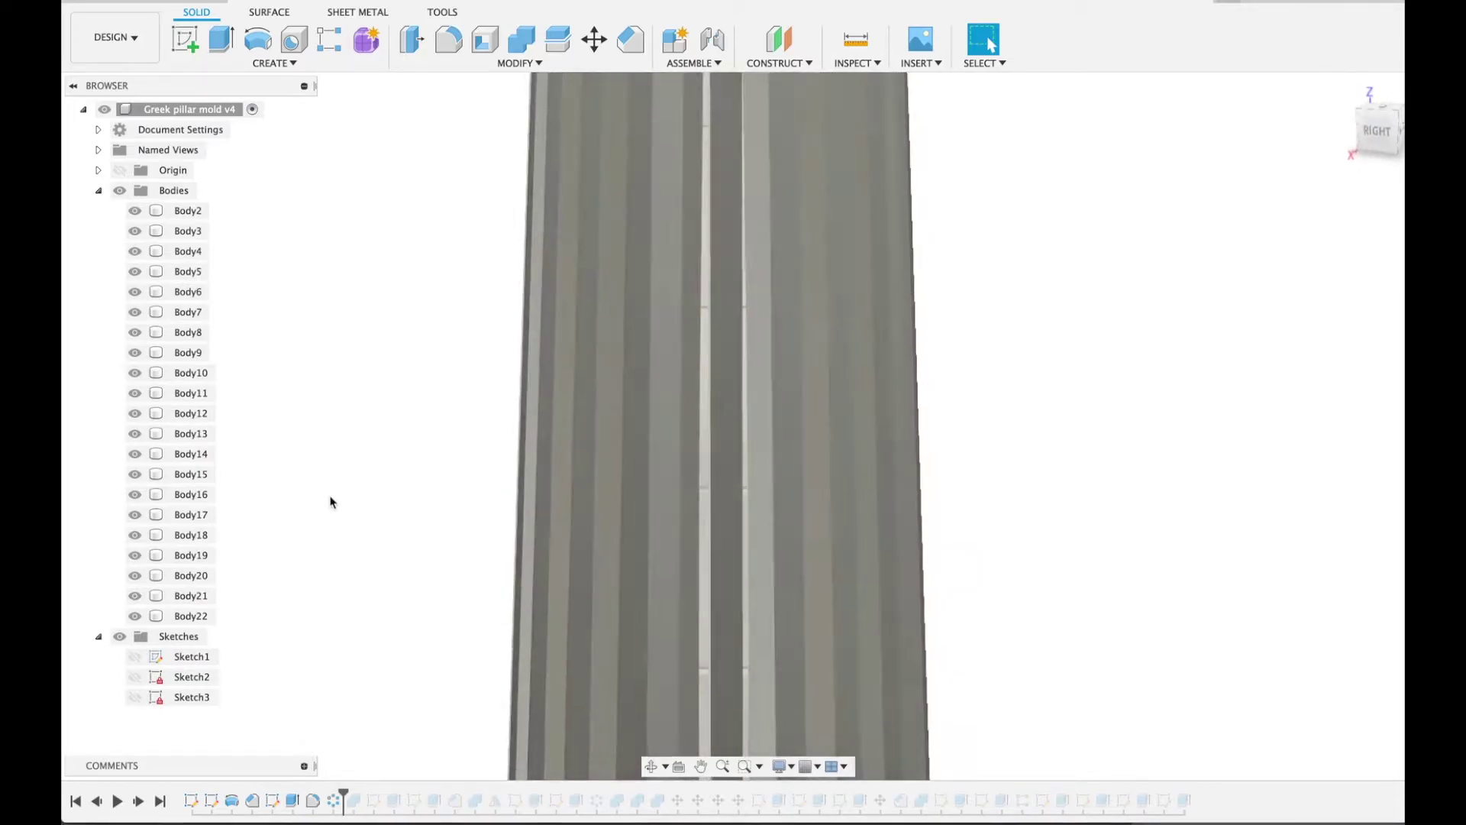
shift+scroll(330, 502, up, 6)
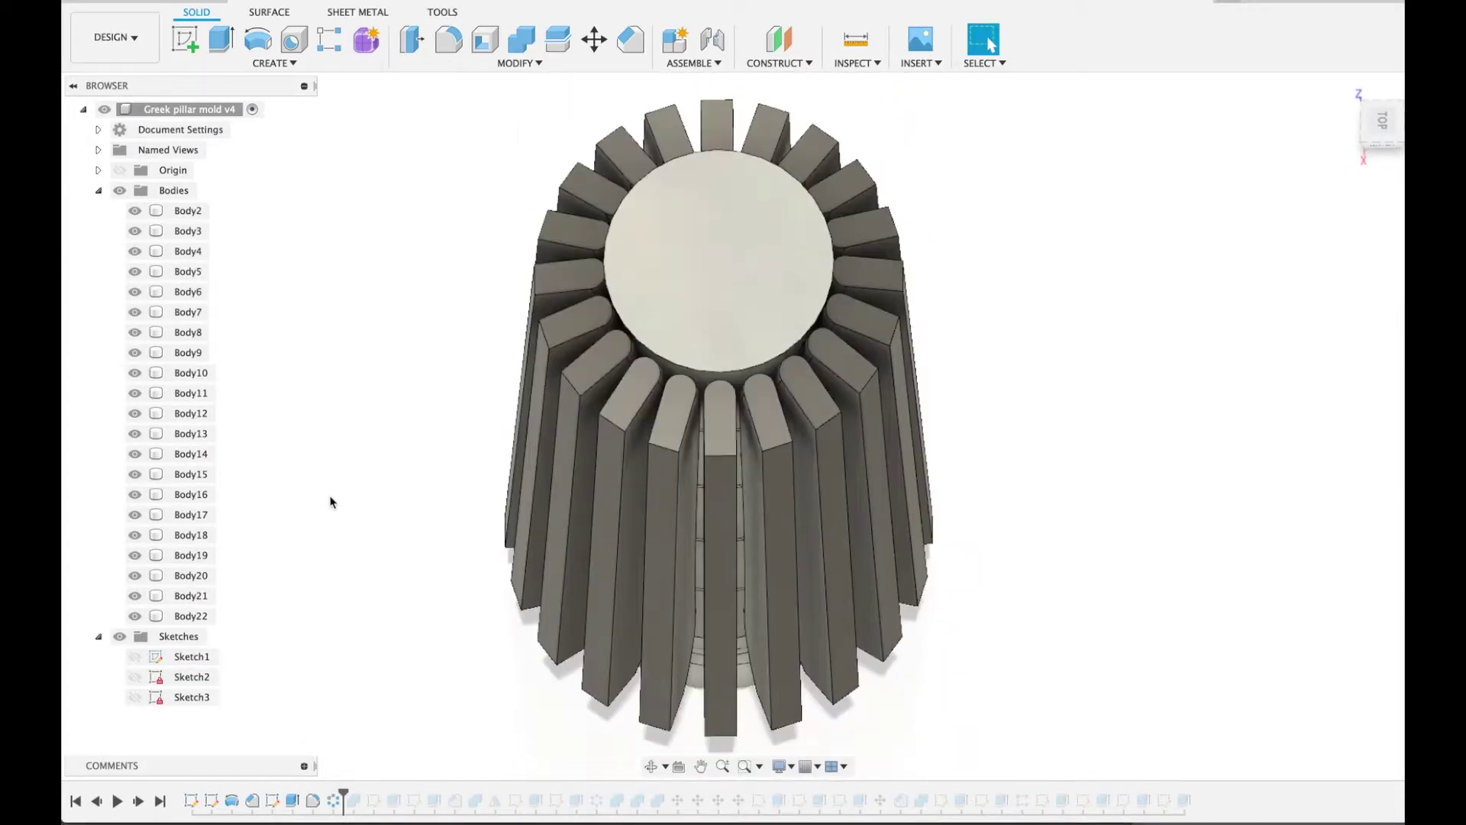
Step: Set the visual style to Shaded with Hidden Edges and inspect where the patterned cutting bodies overlap the shaft
click(780, 766)
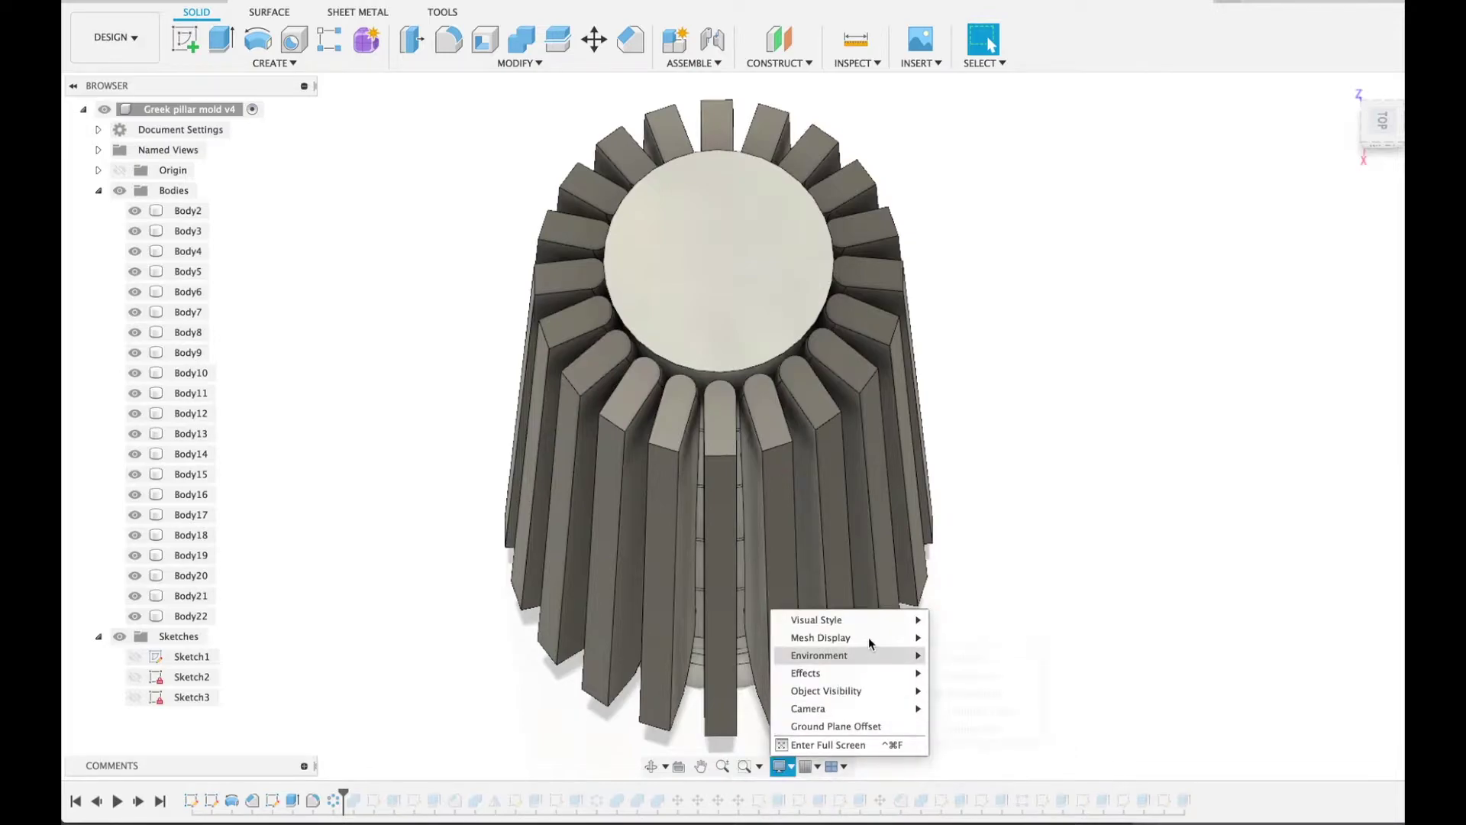
mouse_move(879, 637)
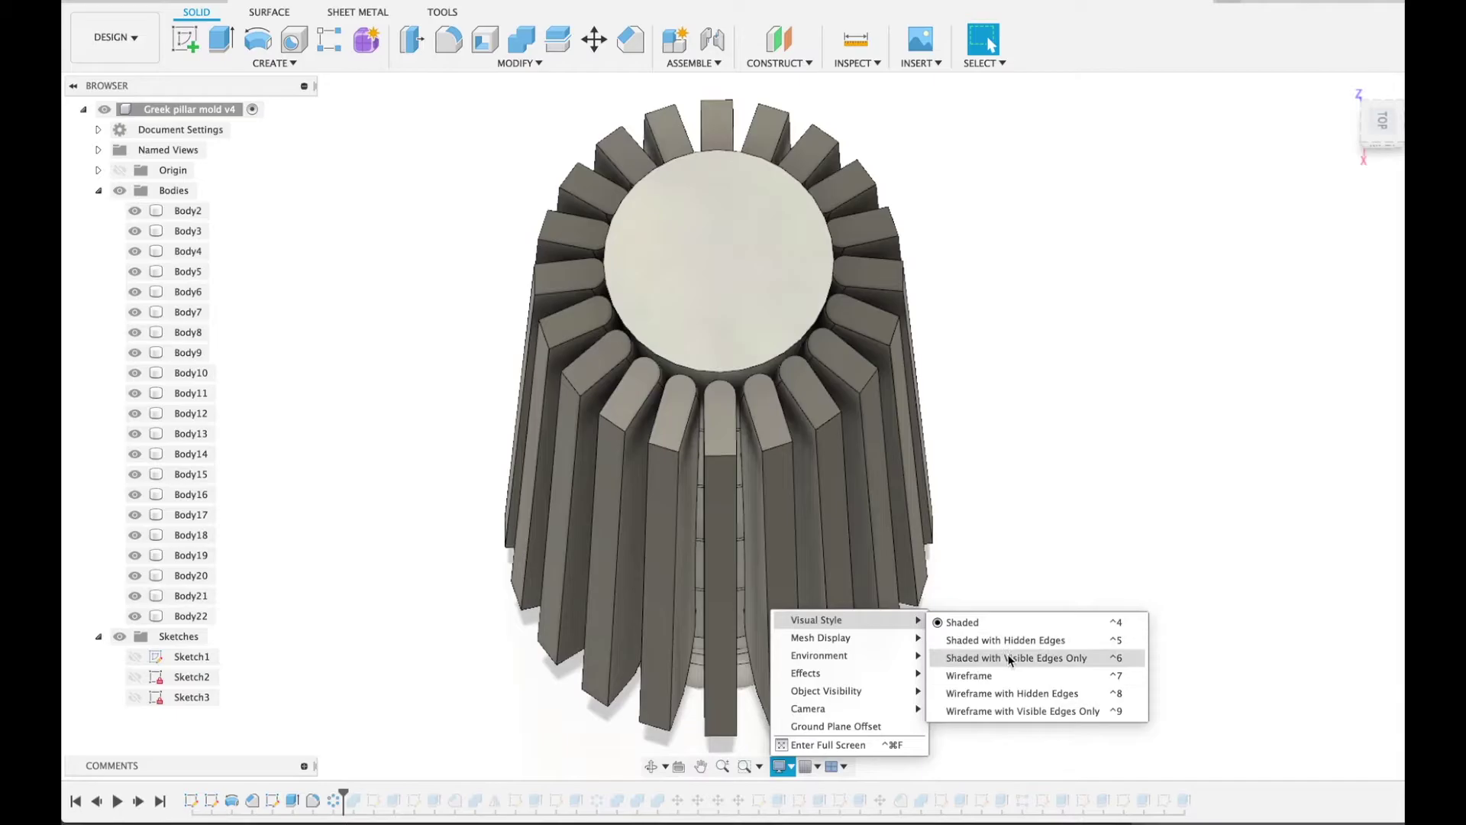
click(1009, 640)
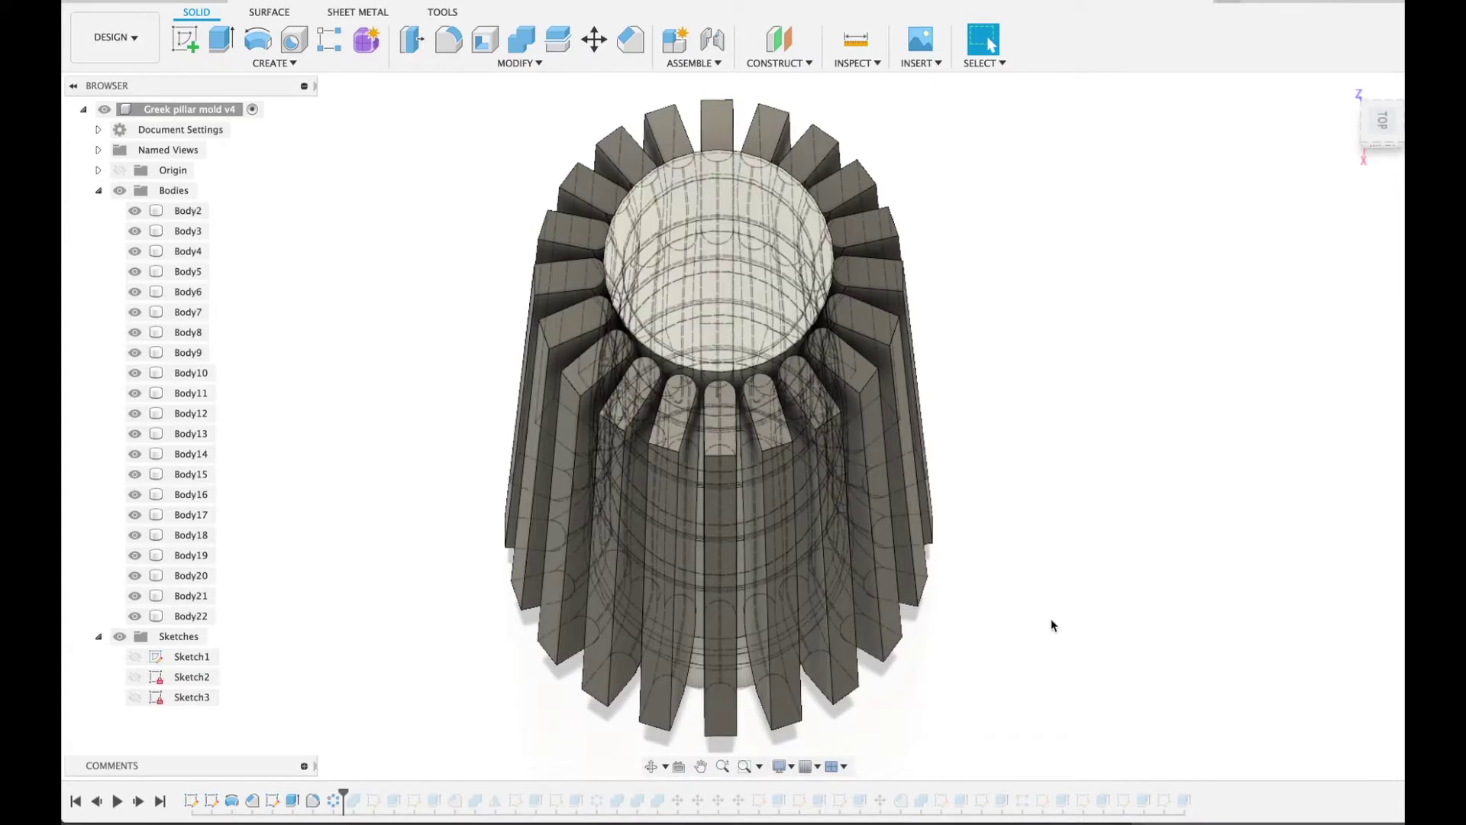
shift+scroll(1051, 619, down, 5)
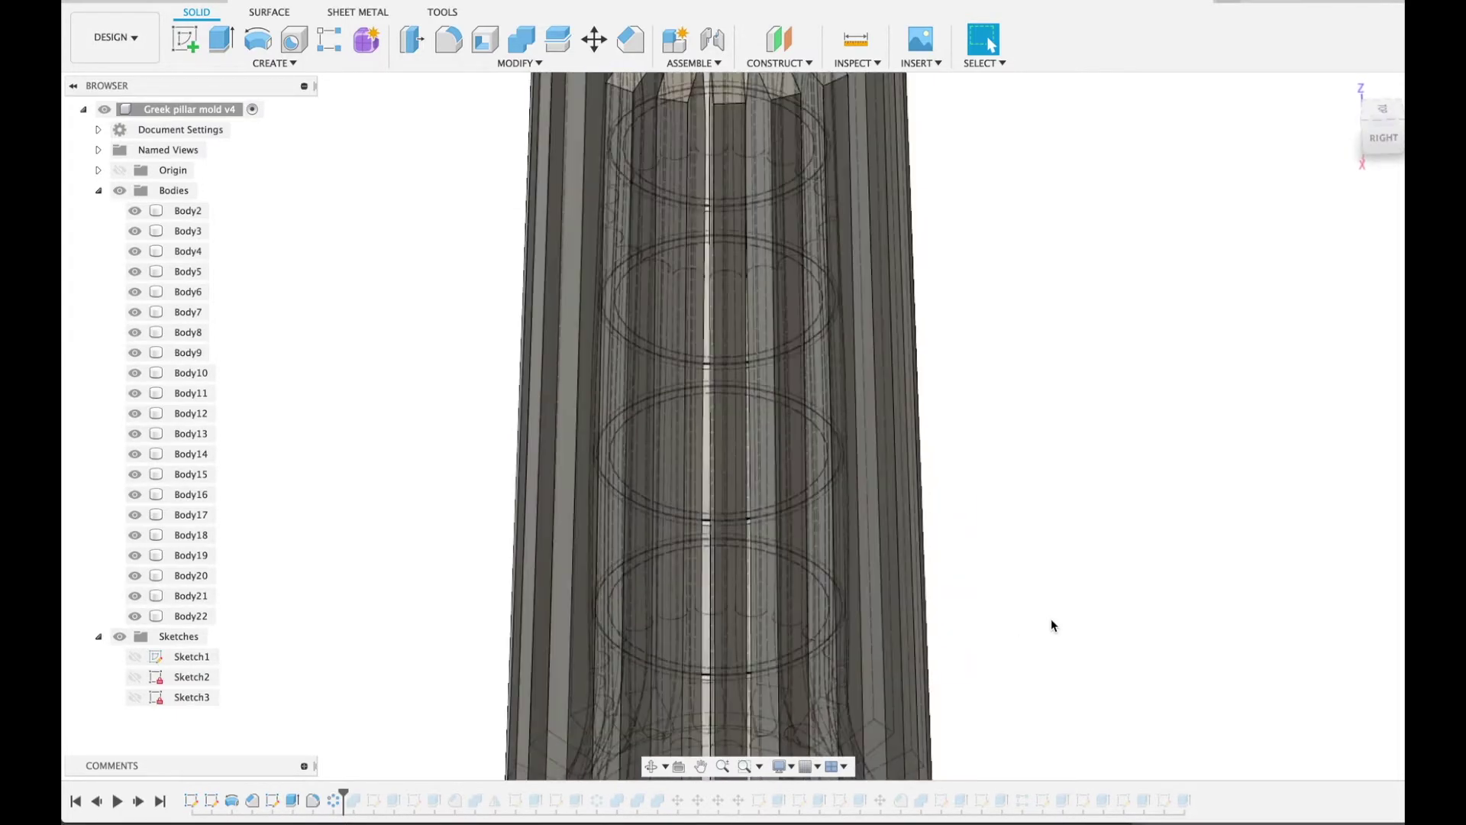
shift+scroll(1051, 620, up, 5)
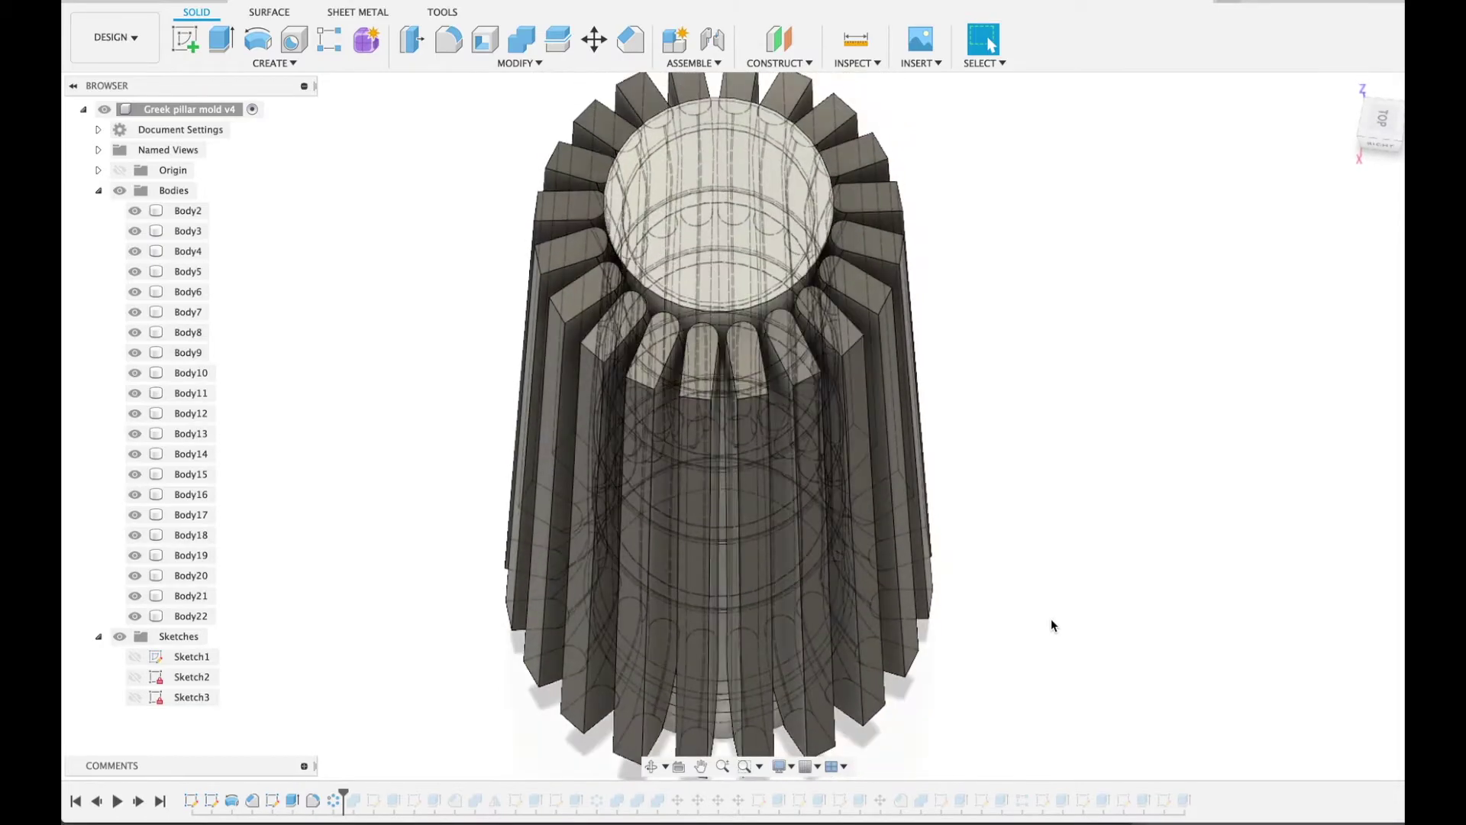
Step: Change the visual style to Shaded with Visible Edges Only
click(781, 766)
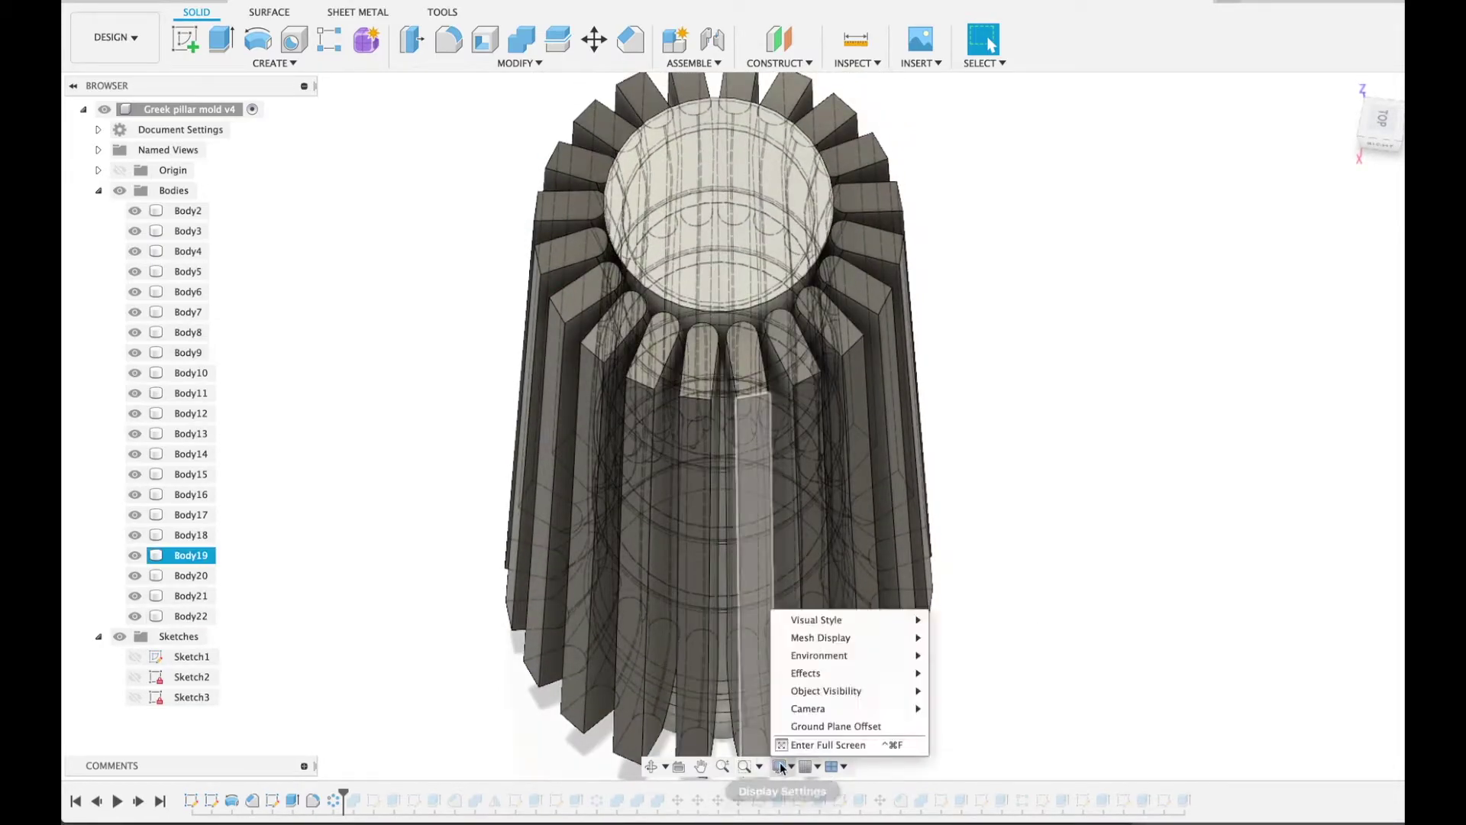
mouse_move(816, 619)
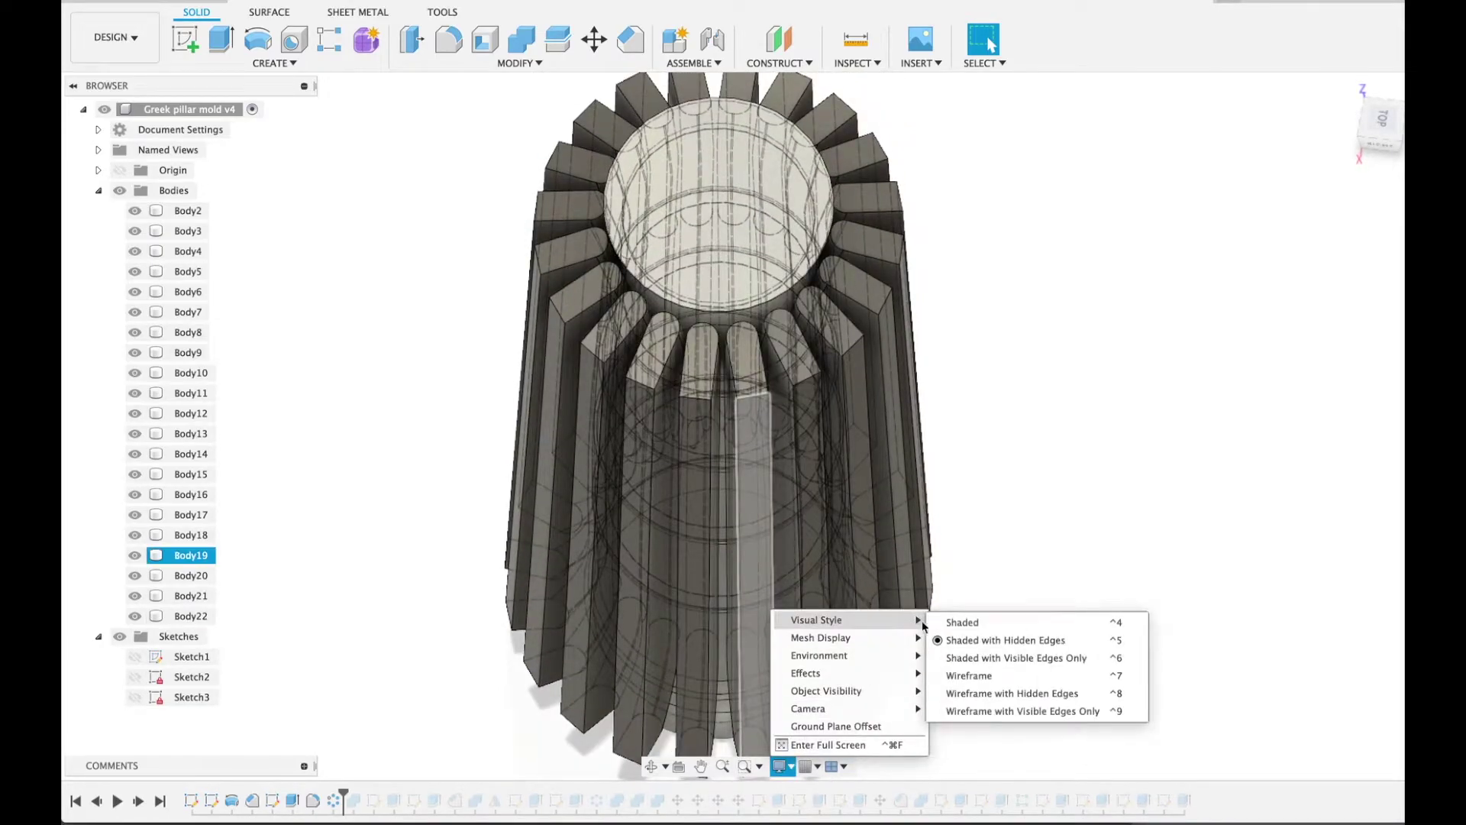
click(965, 657)
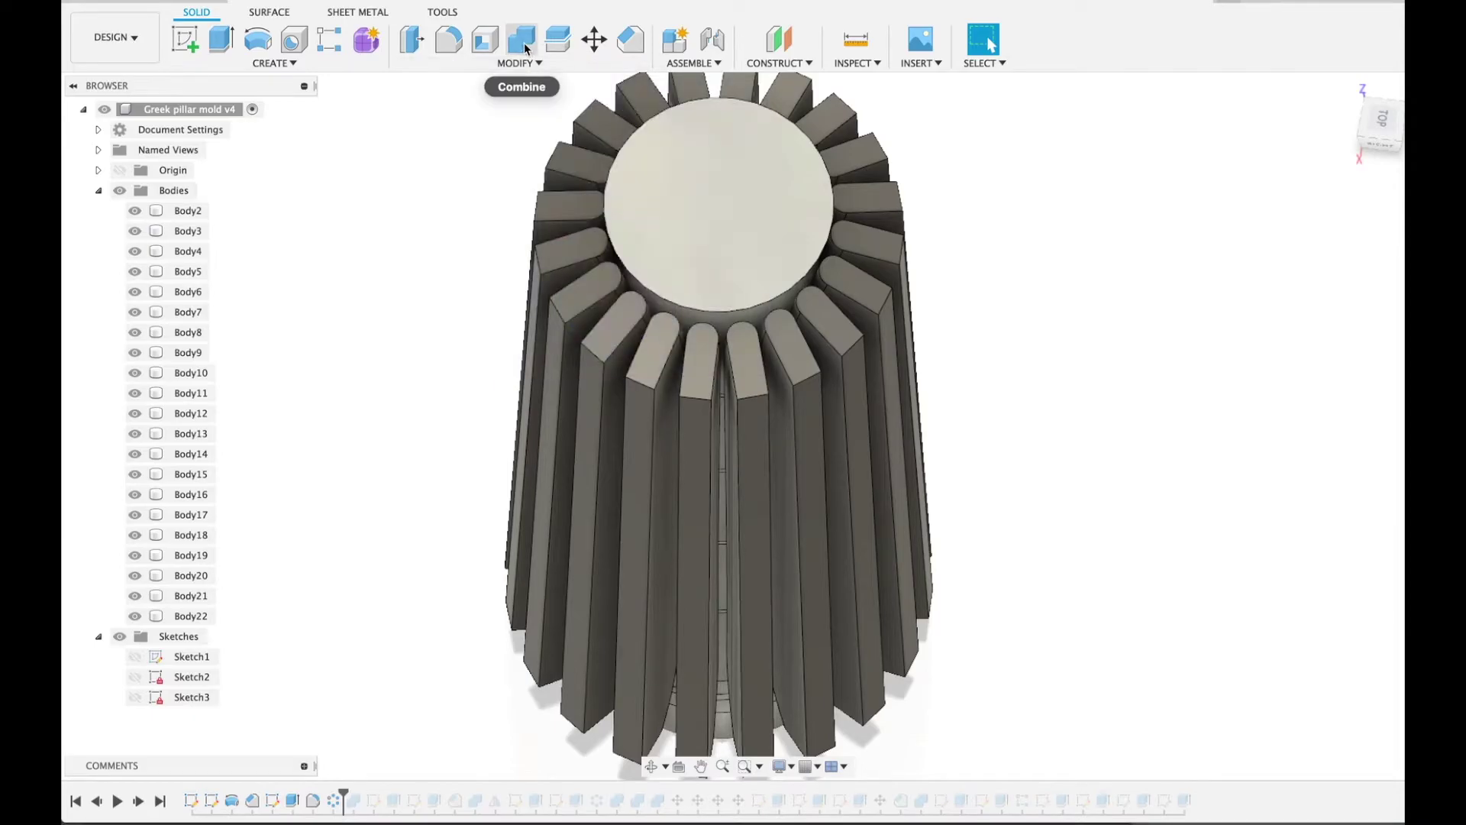
Step: Advance the design history past the Combine that cuts the flutes and inspect the grooved shaft up close
drag(344, 798, 365, 798)
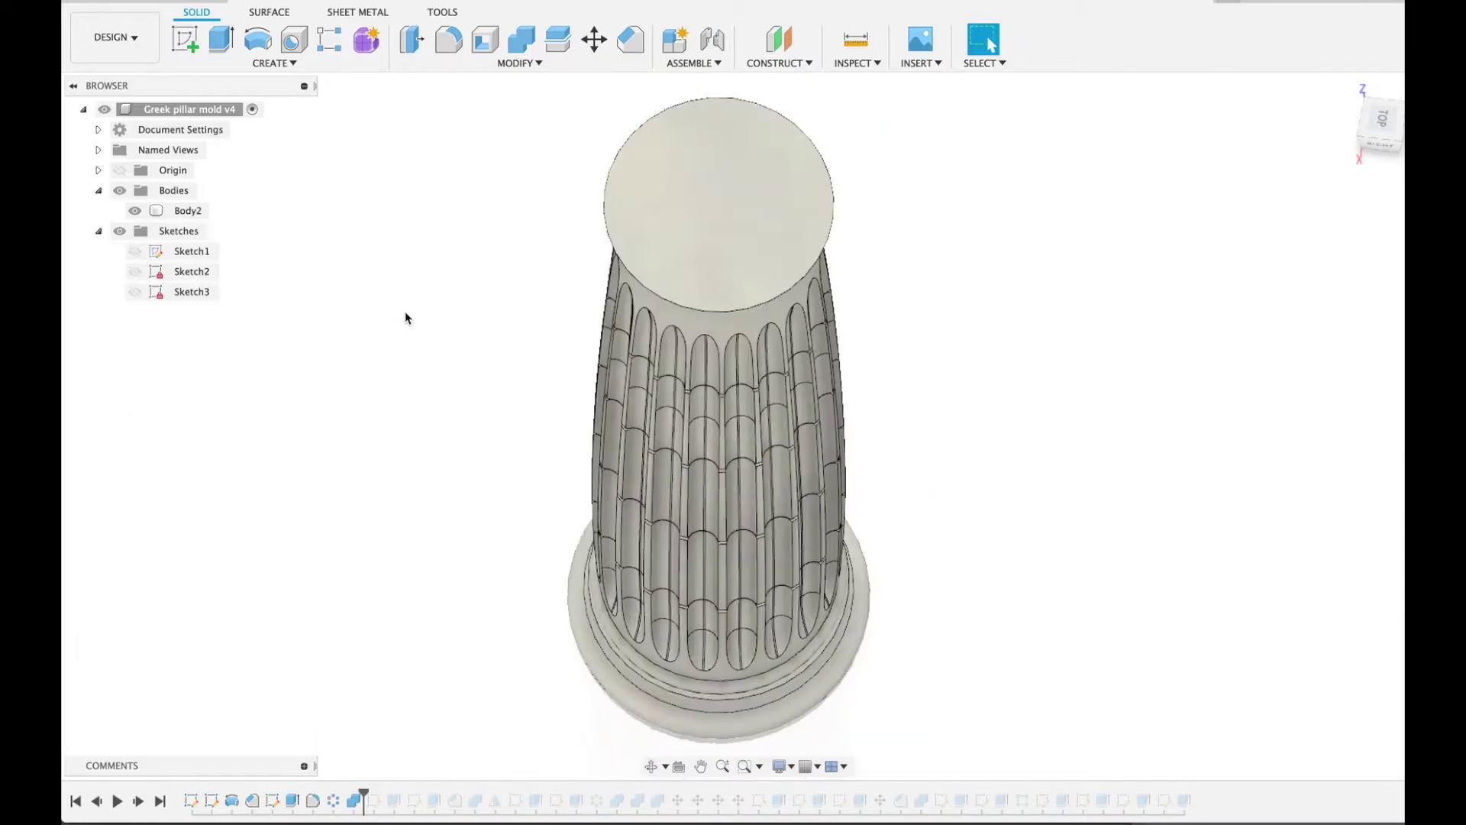
shift+scroll(406, 318, down, 5)
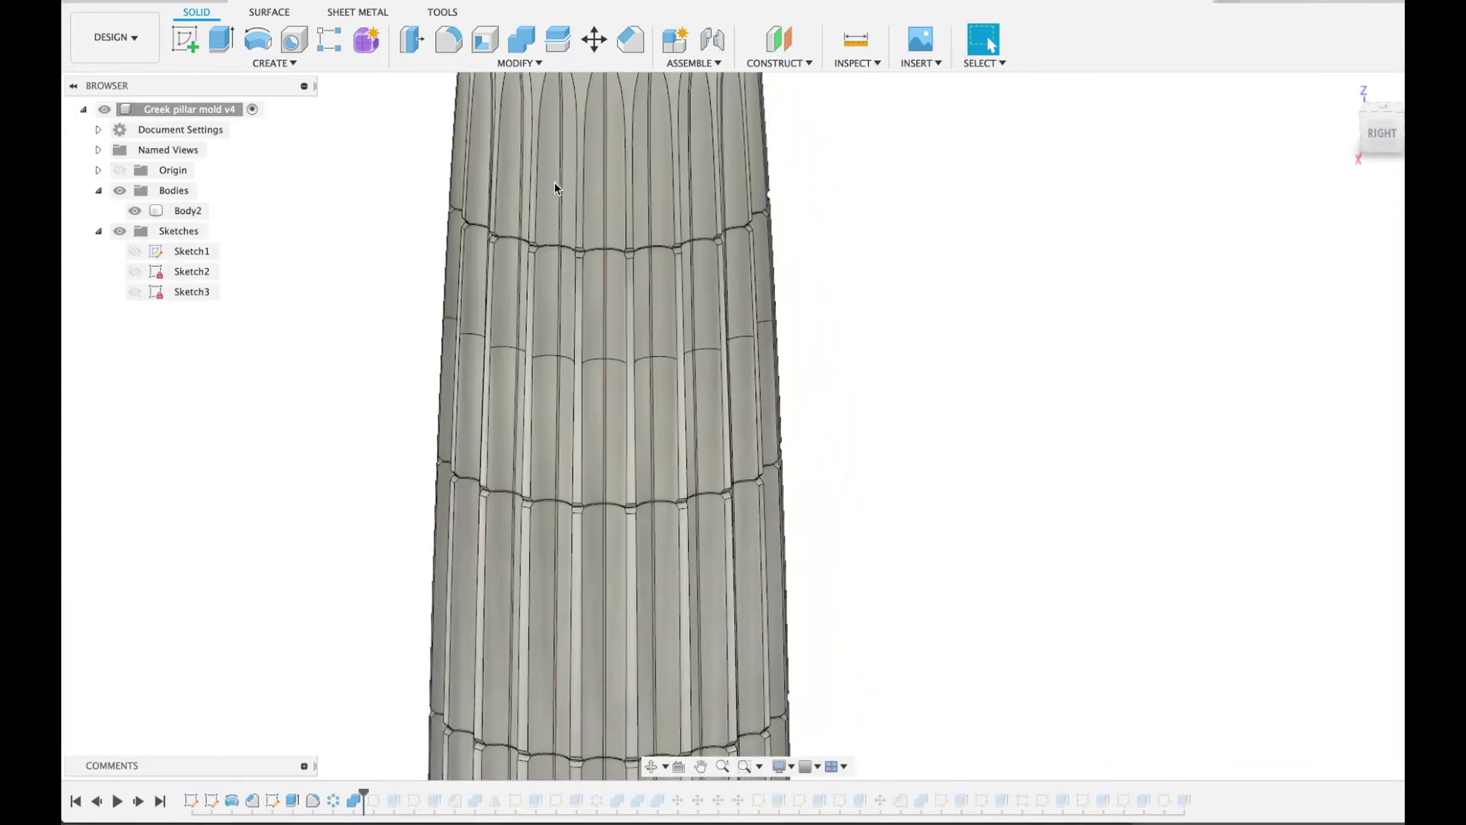
scroll(444, 450, down, 3)
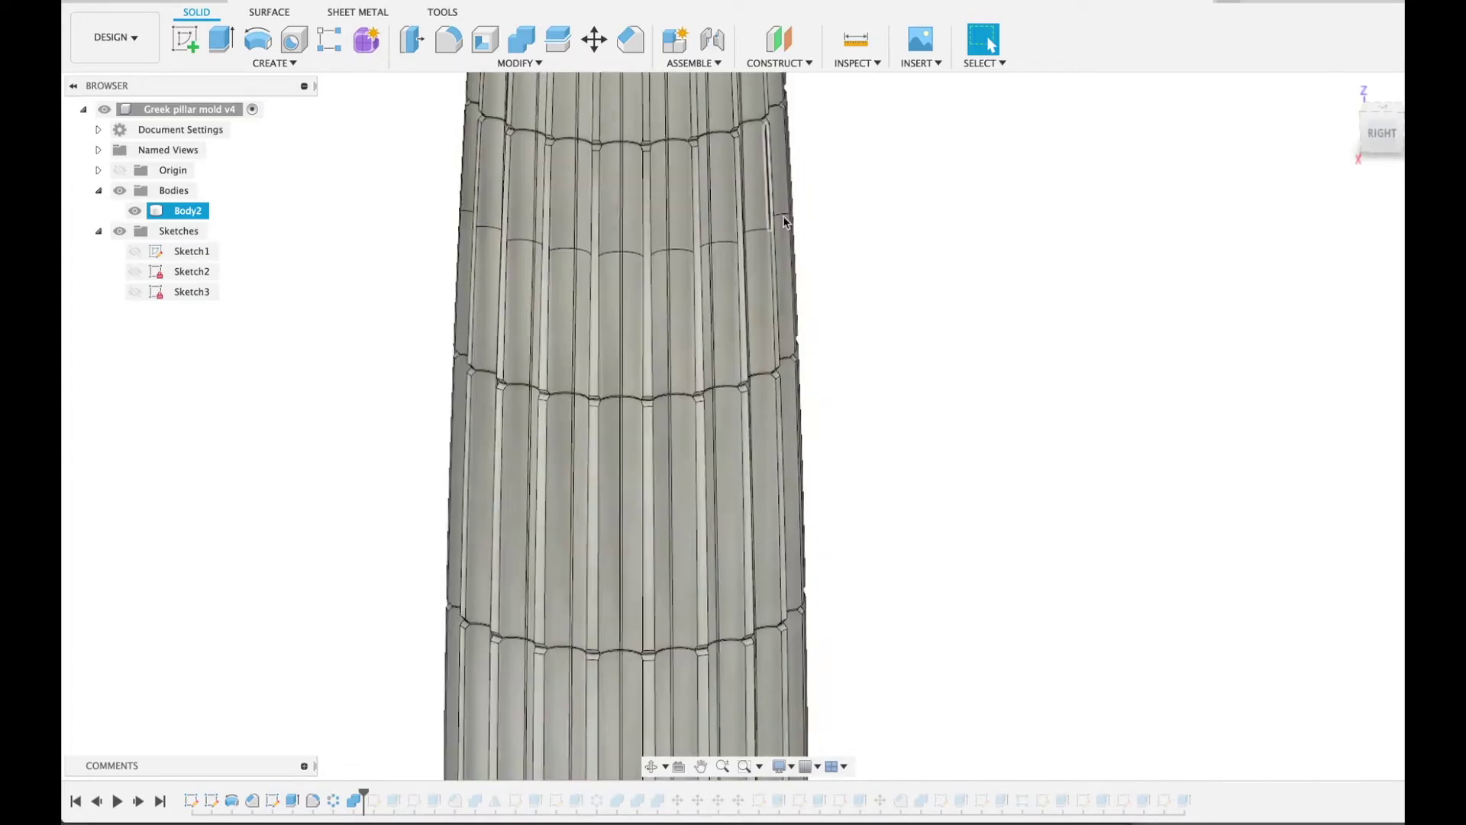
click(832, 212)
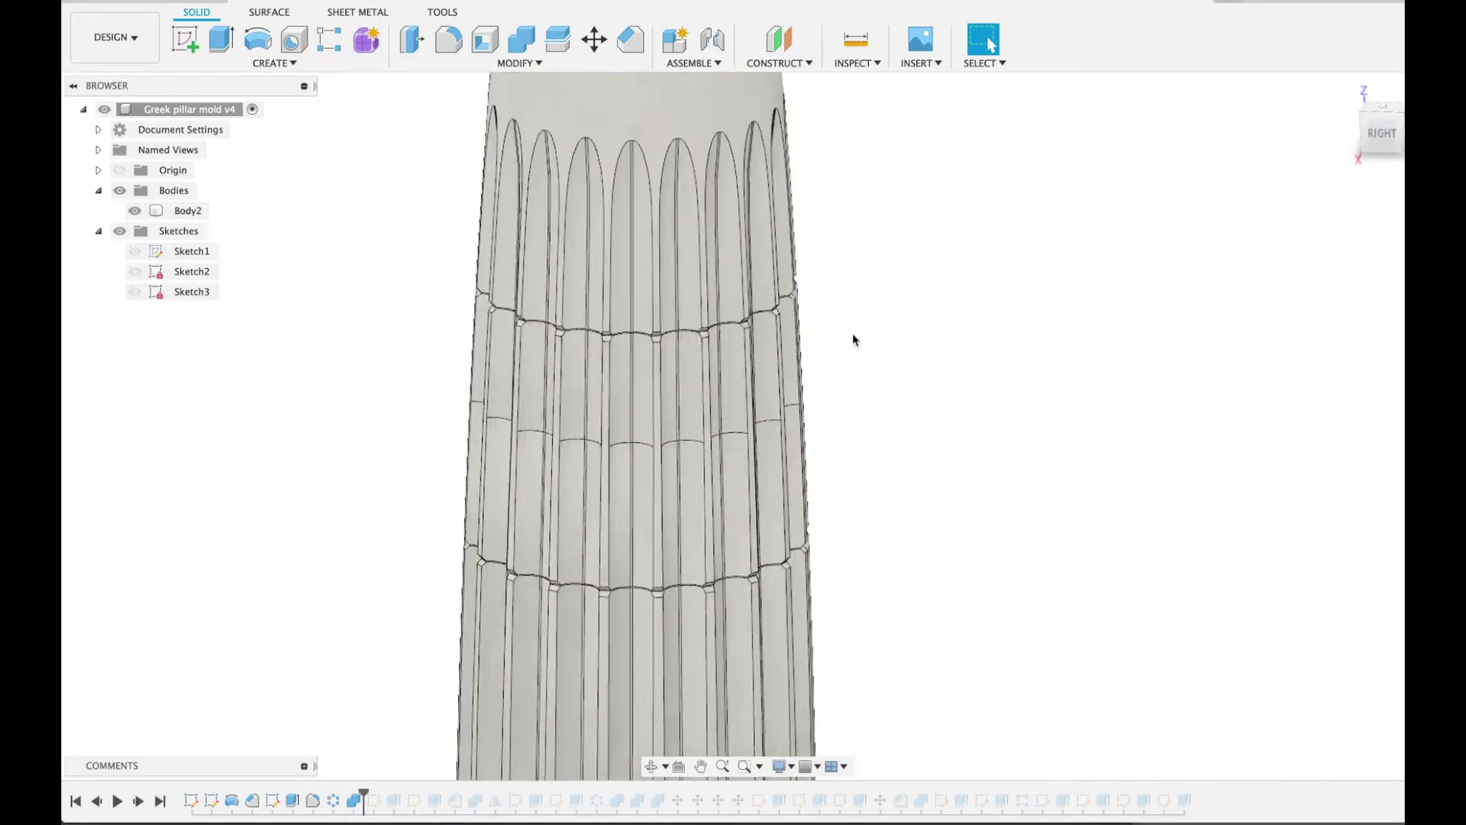
Step: Examine the rounded upper ends of the flutes and their individual faces and edges
click(734, 324)
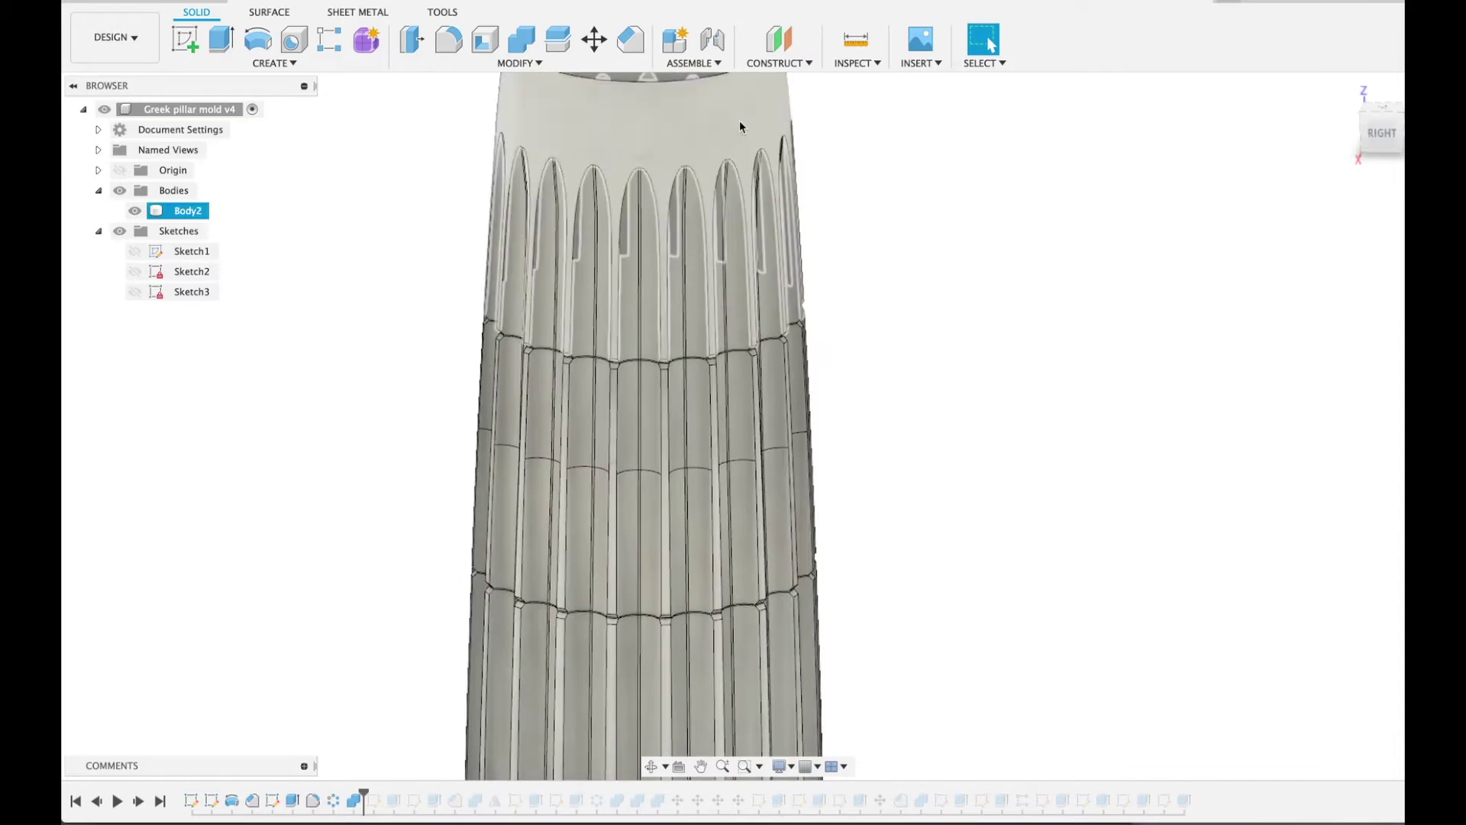
click(926, 193)
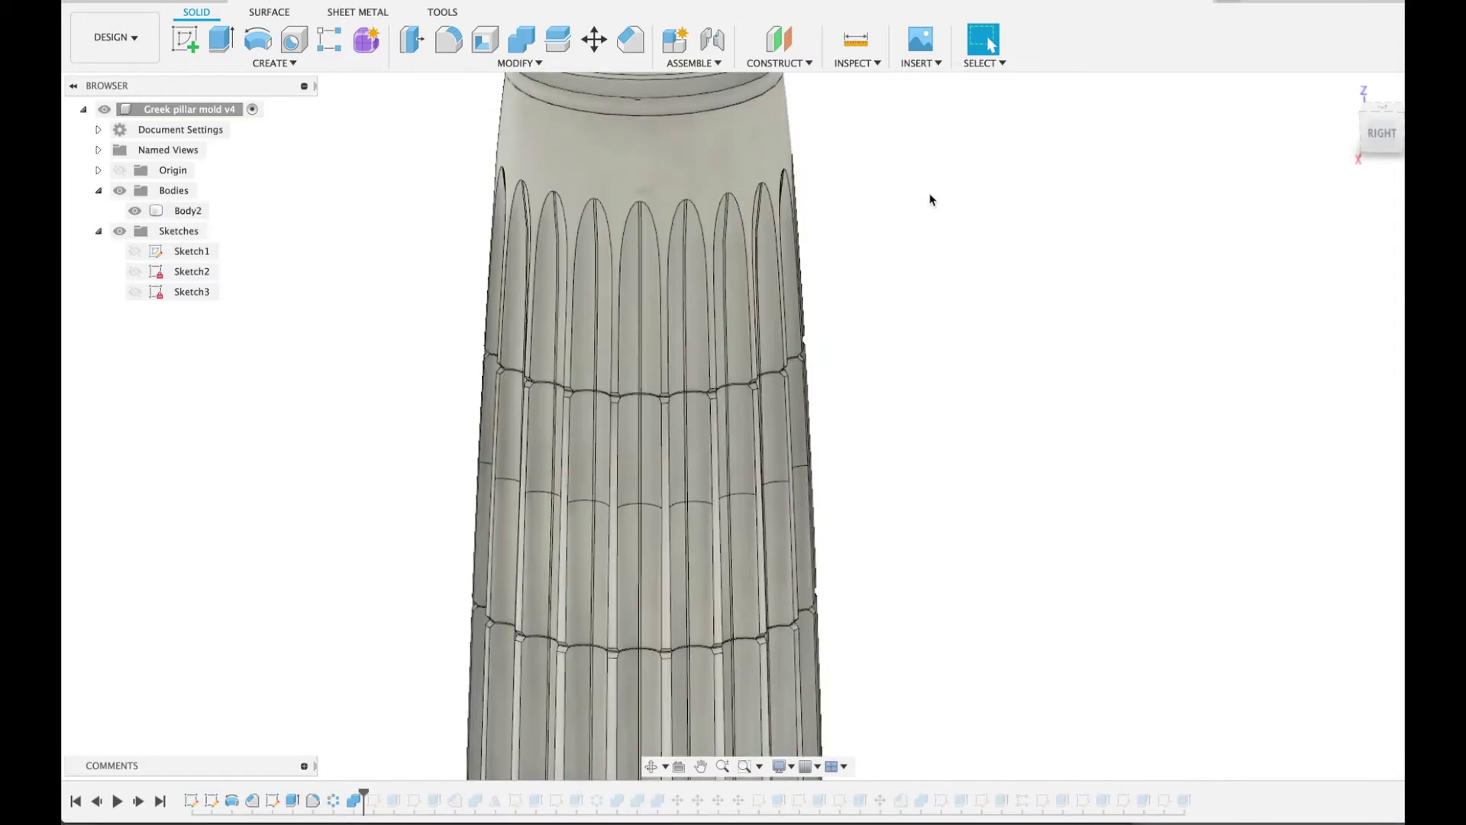
click(798, 252)
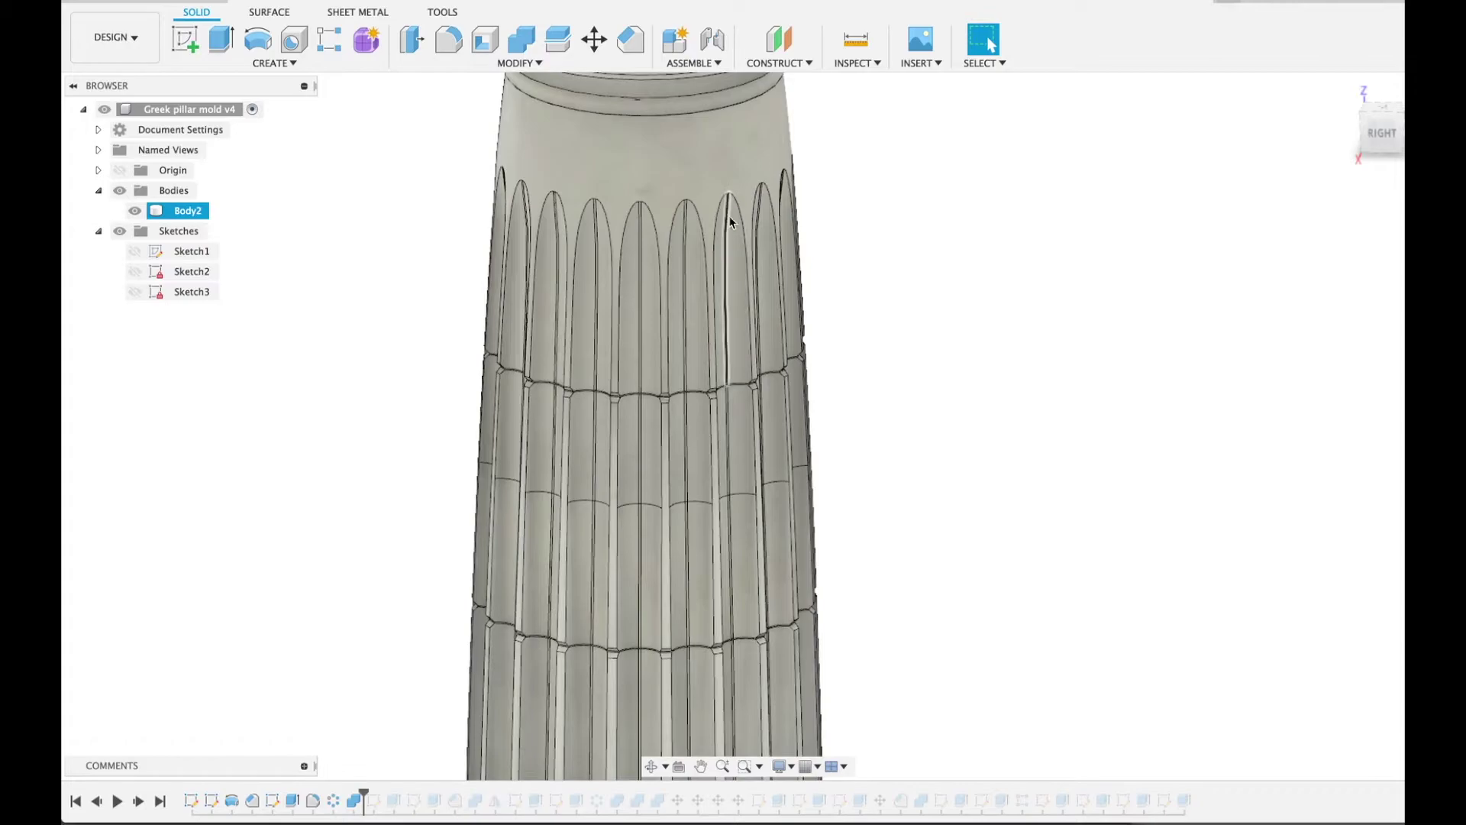
click(938, 230)
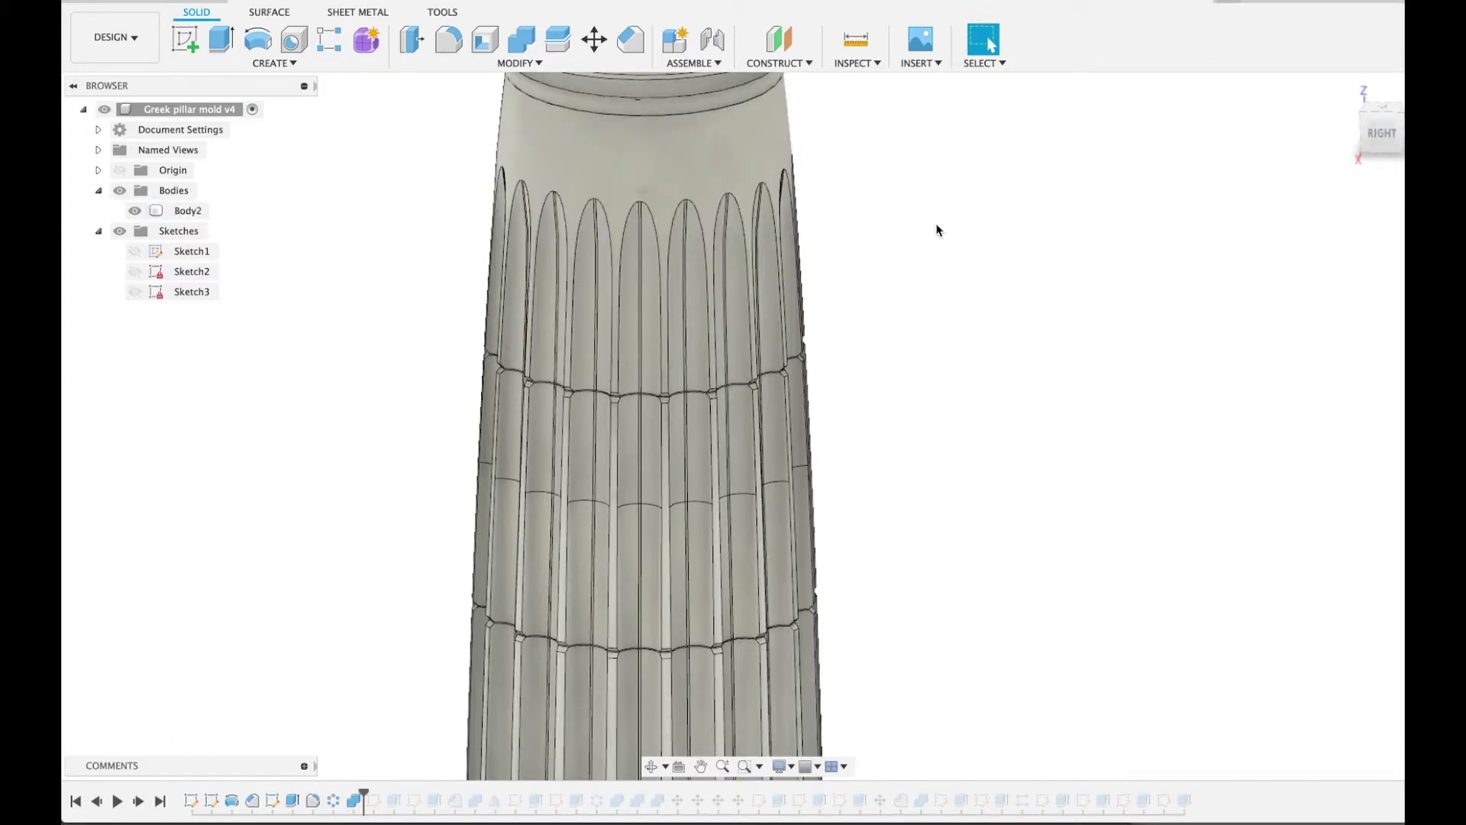
click(733, 250)
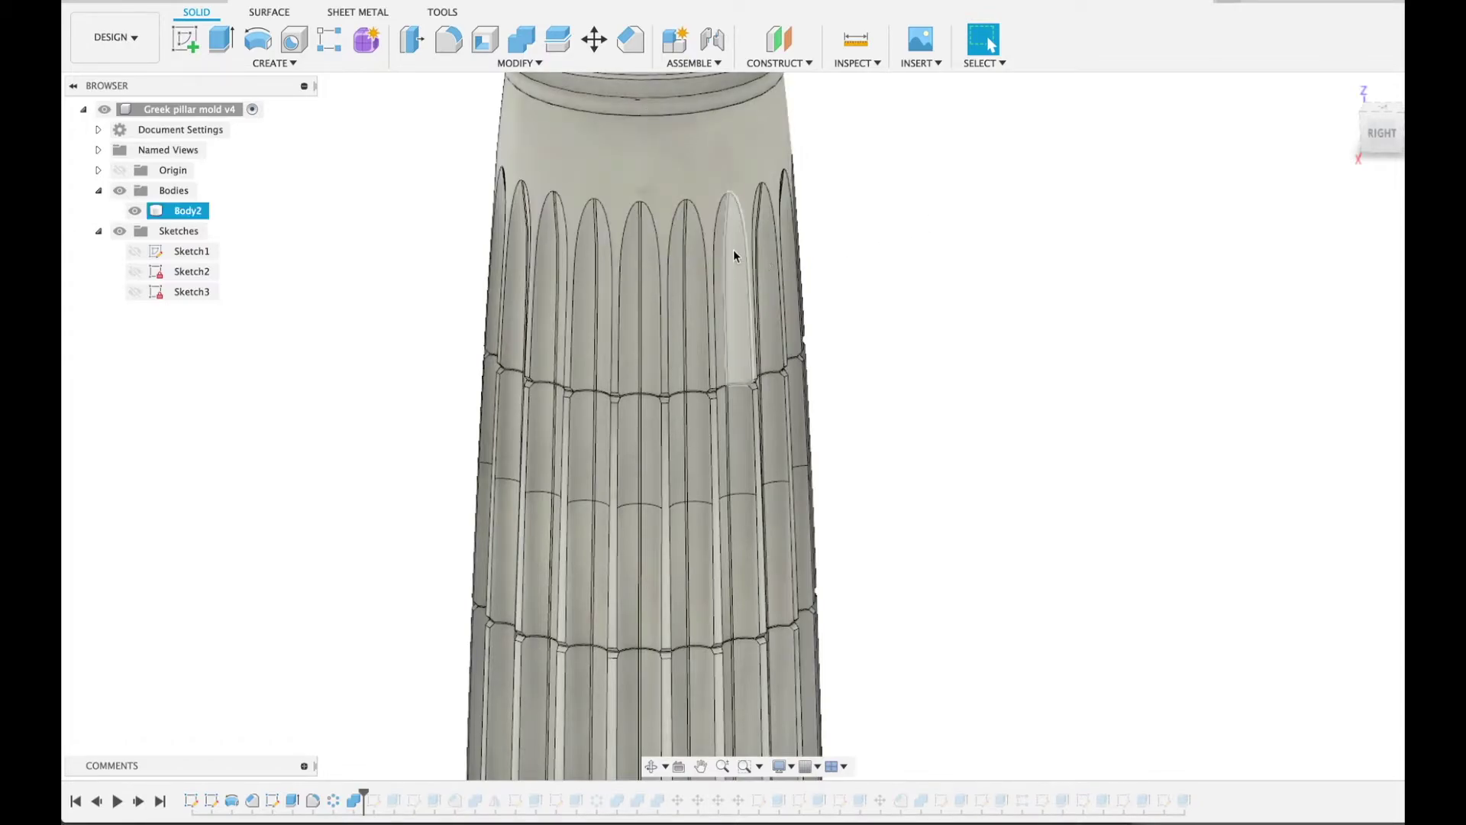
click(957, 250)
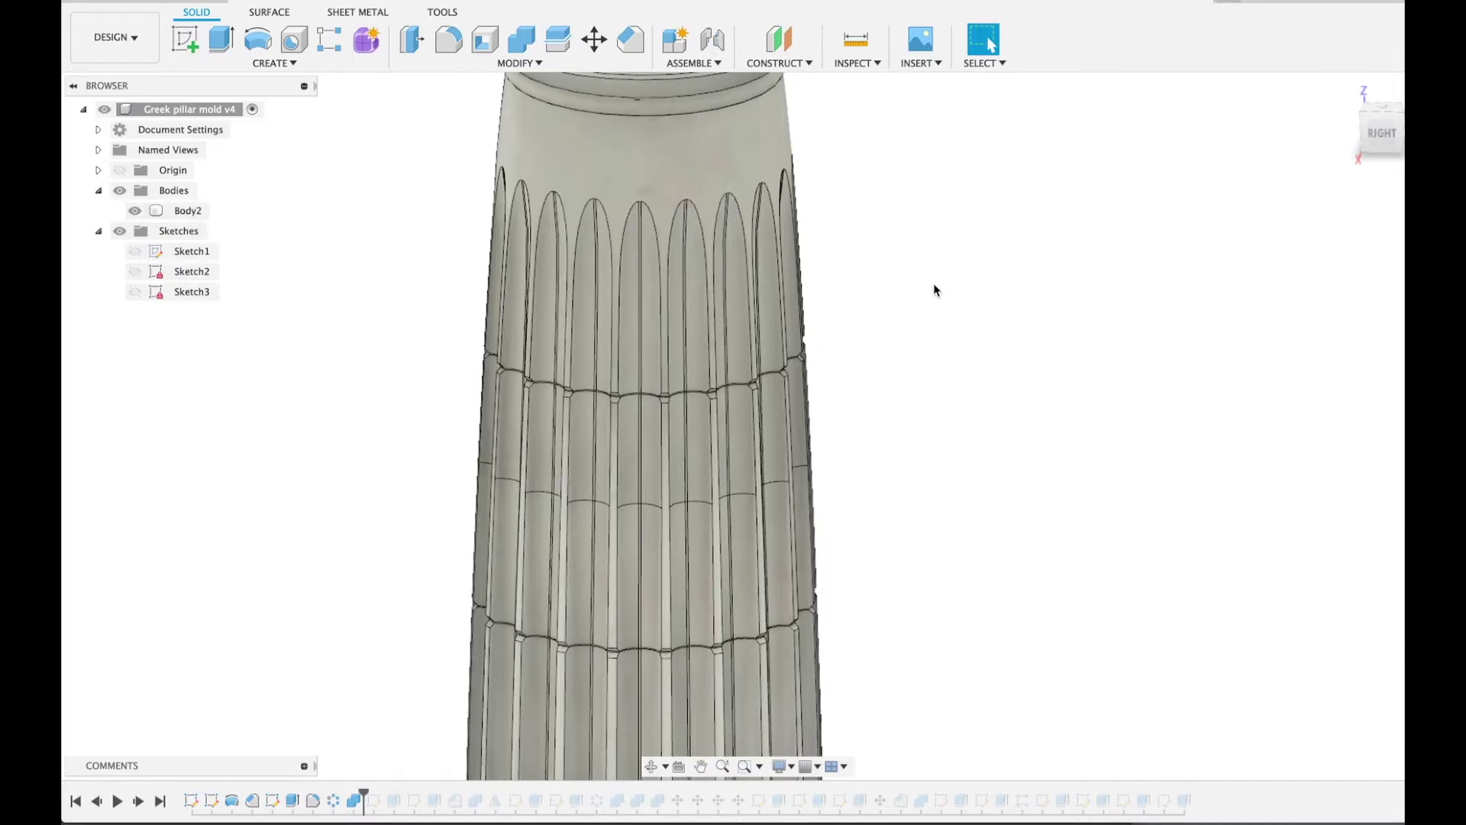
Step: Examine the lower ends of the flutes just above the pillar's base
scroll(933, 288, down, 5)
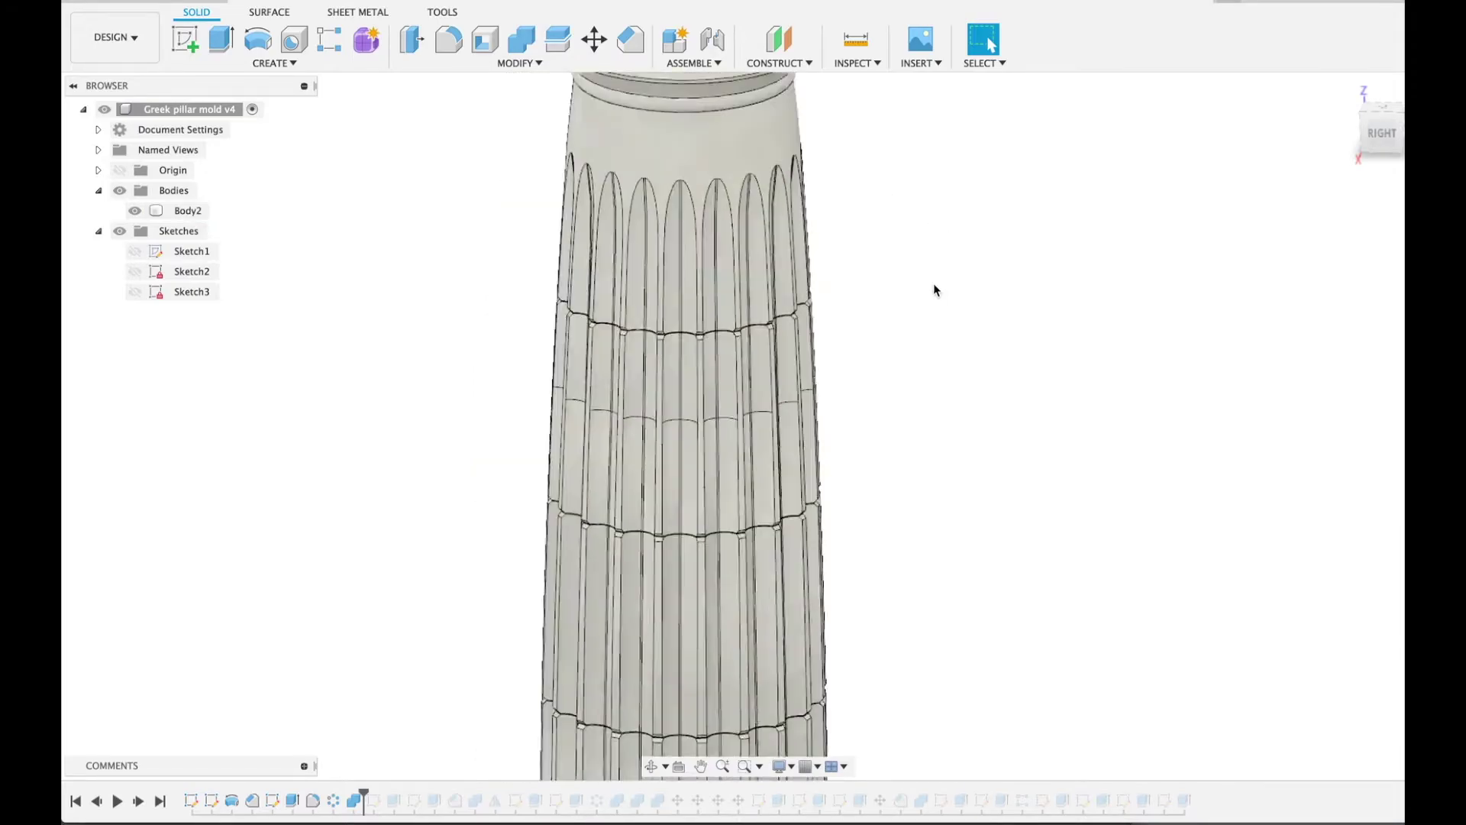
scroll(886, 465, down, 10)
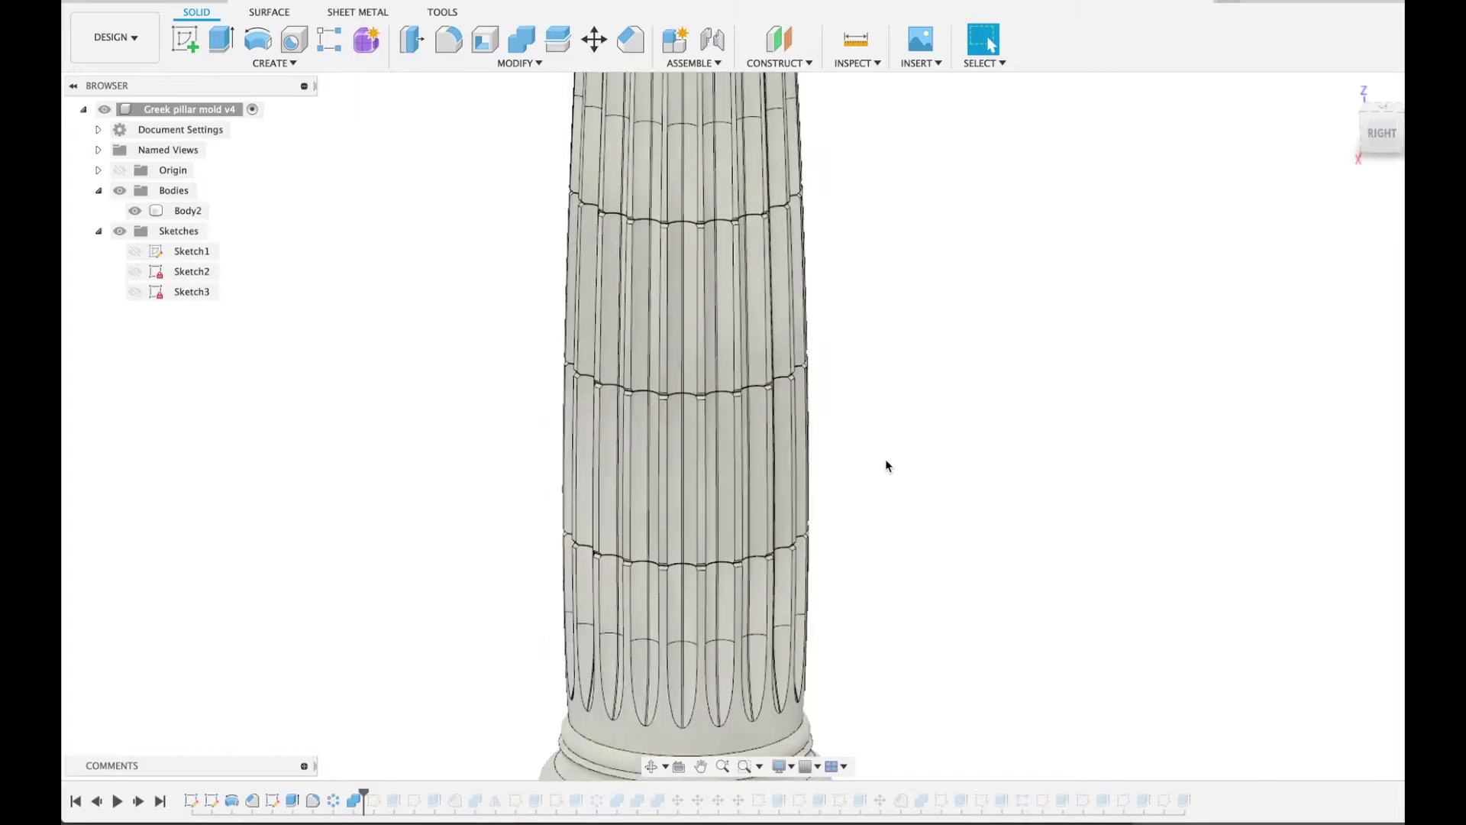
click(814, 565)
click(964, 538)
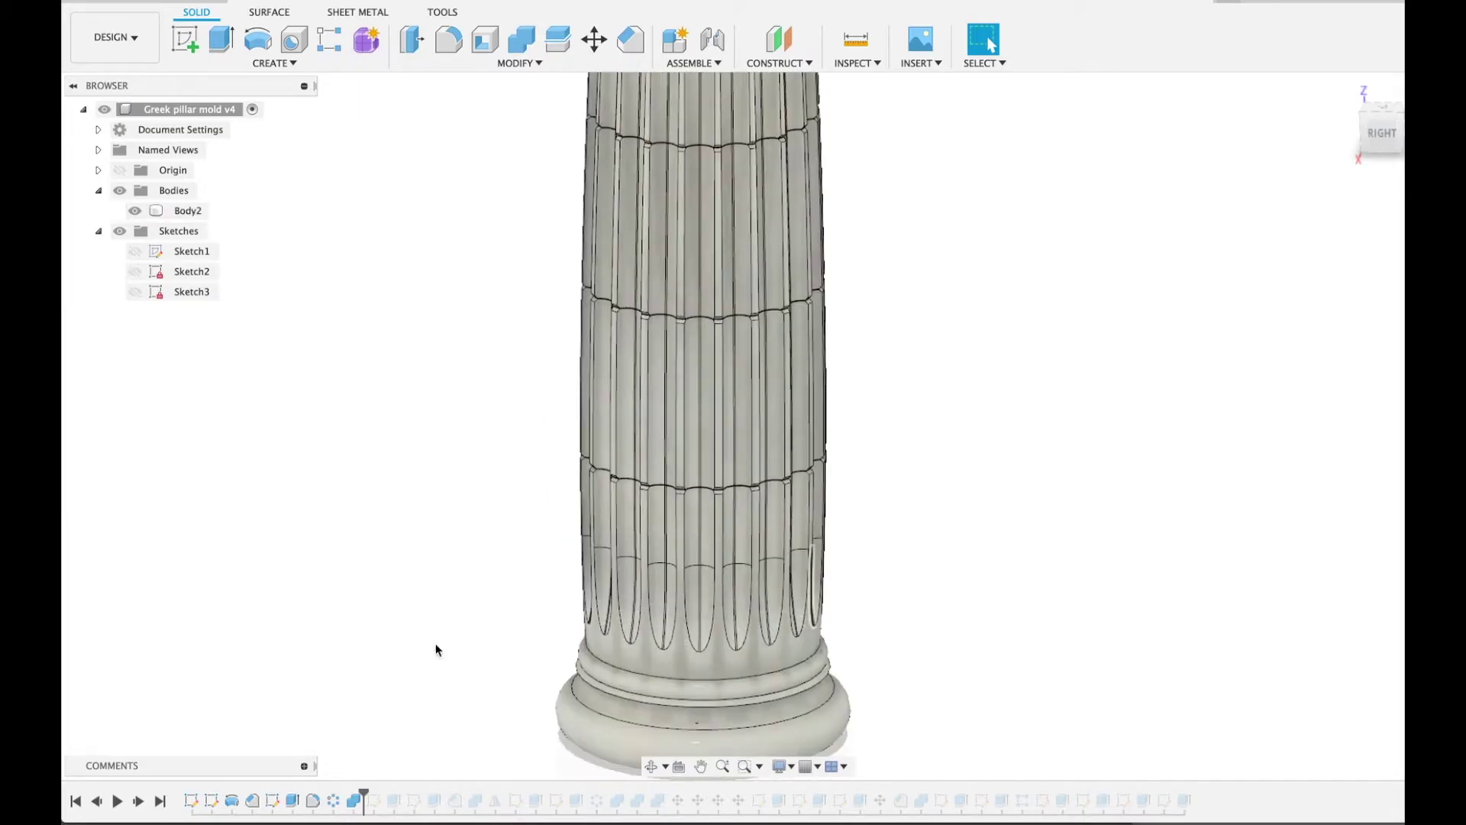
Step: Advance the design history past Sketch4 and the extrusion of the square slab on top of the pillar
scroll(425, 647, down, 5)
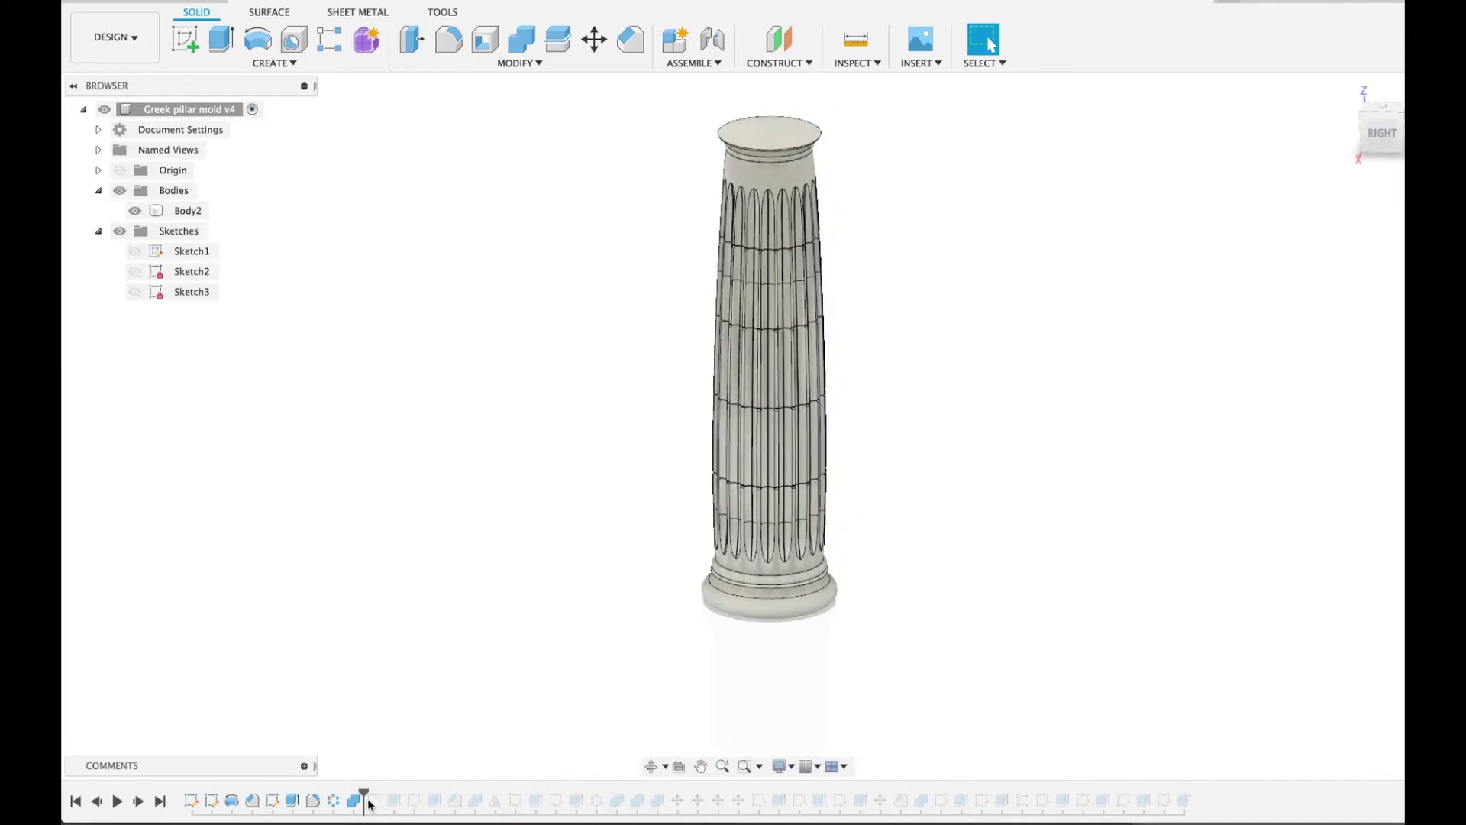
drag(363, 794, 405, 794)
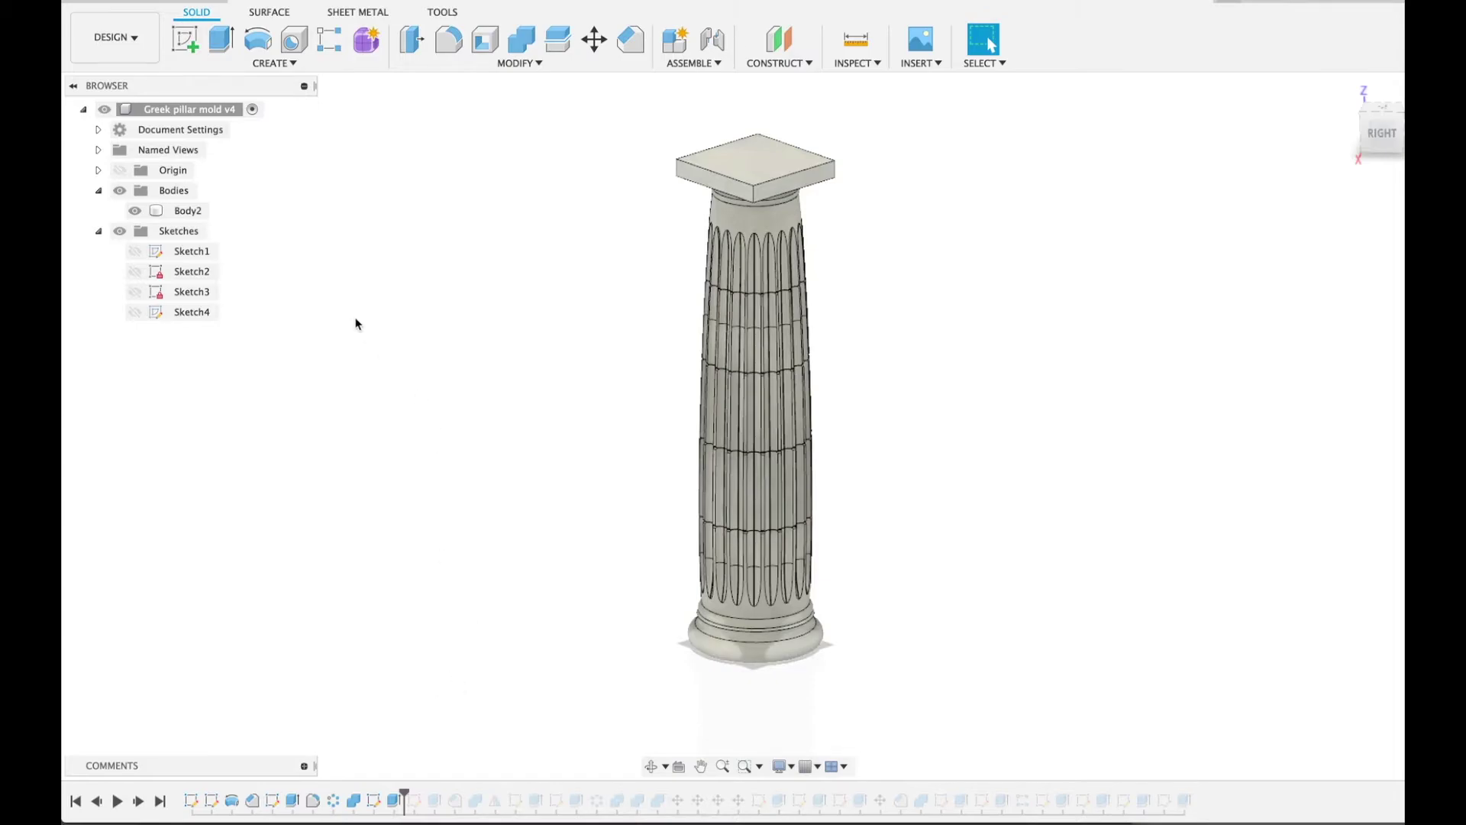
Step: Advance the design history to its end and examine the finished pillar against the Body23 mold part
click(161, 802)
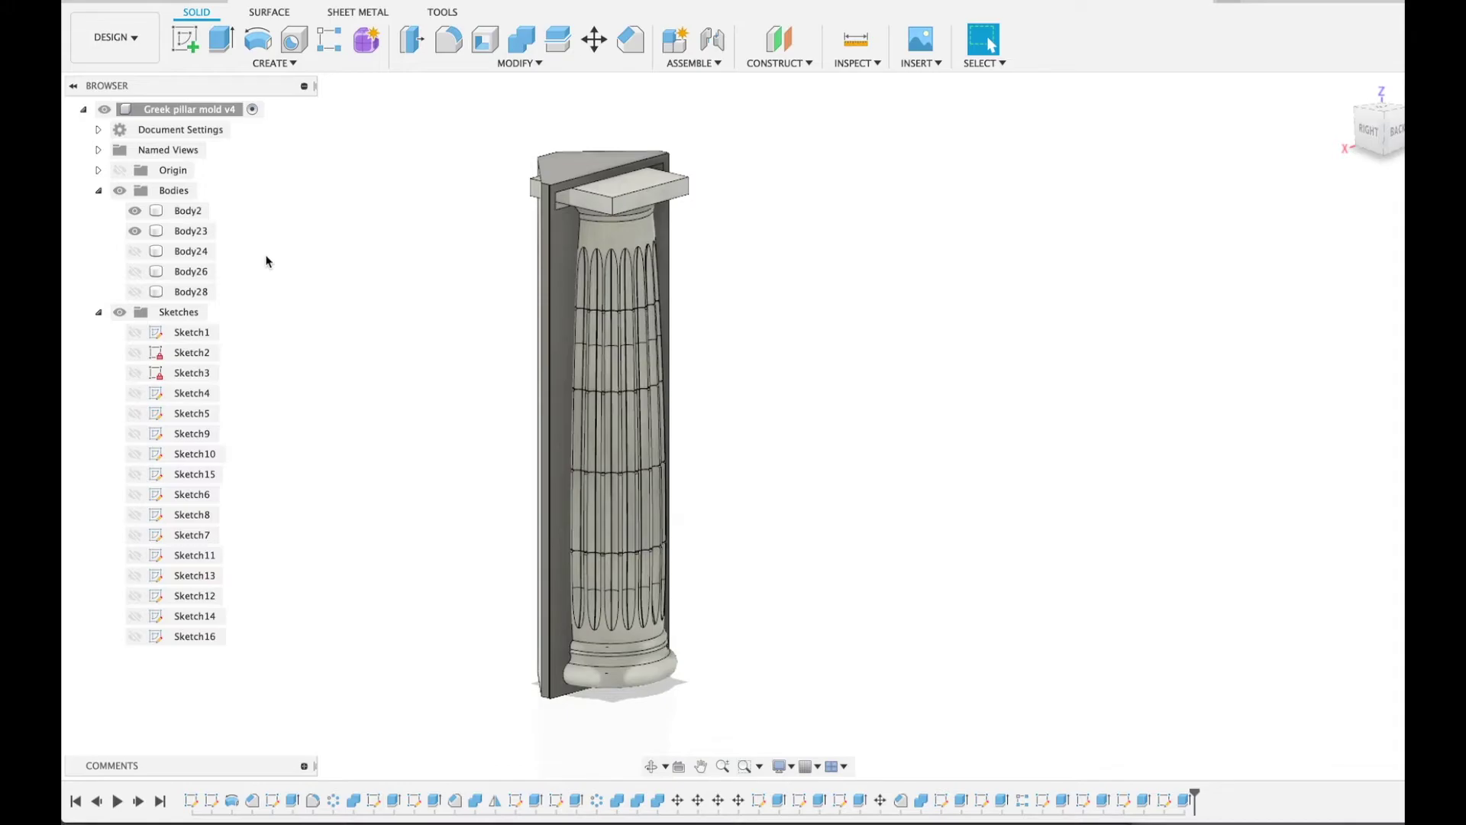
click(577, 340)
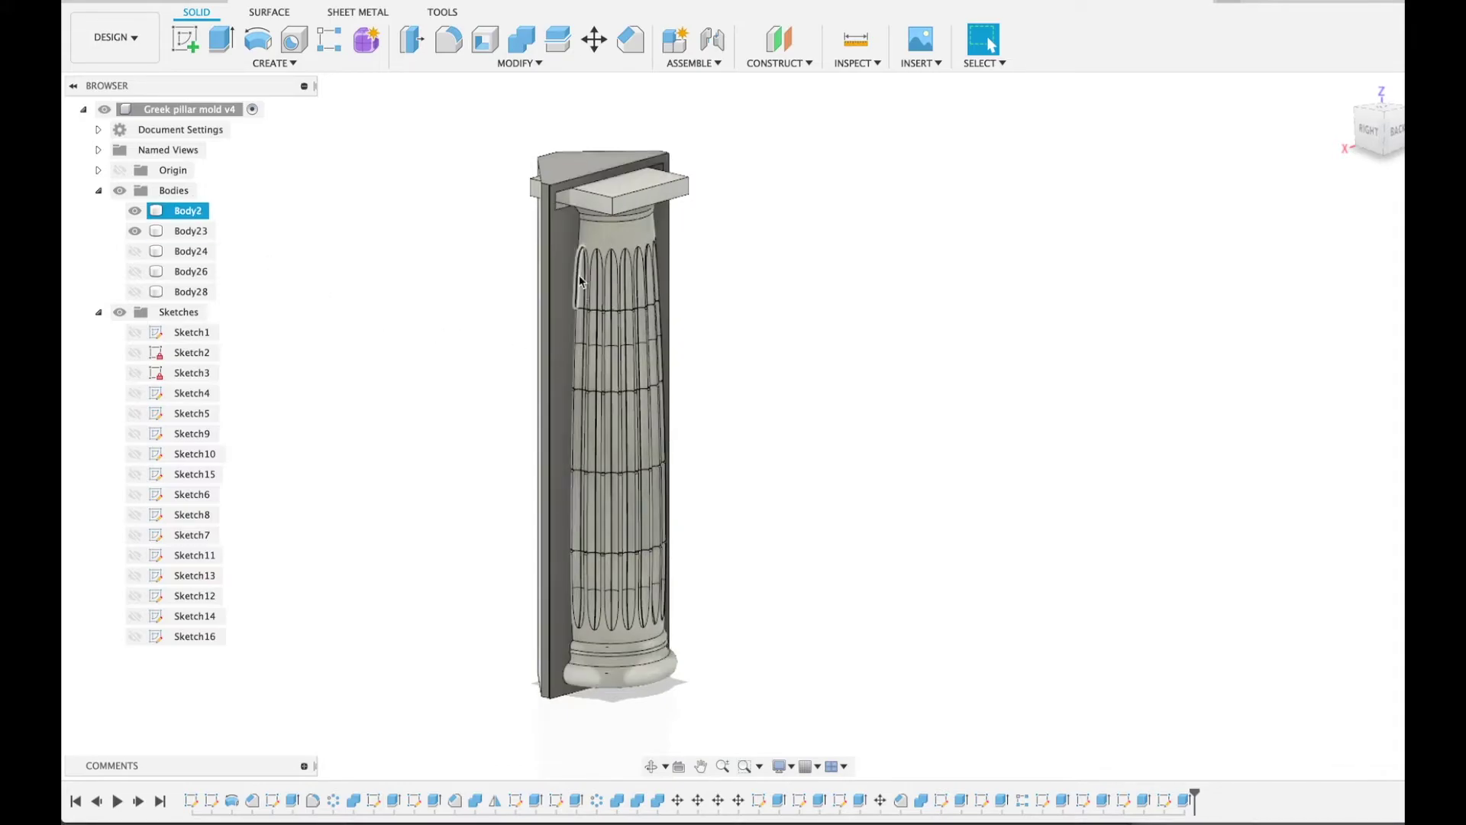
click(388, 267)
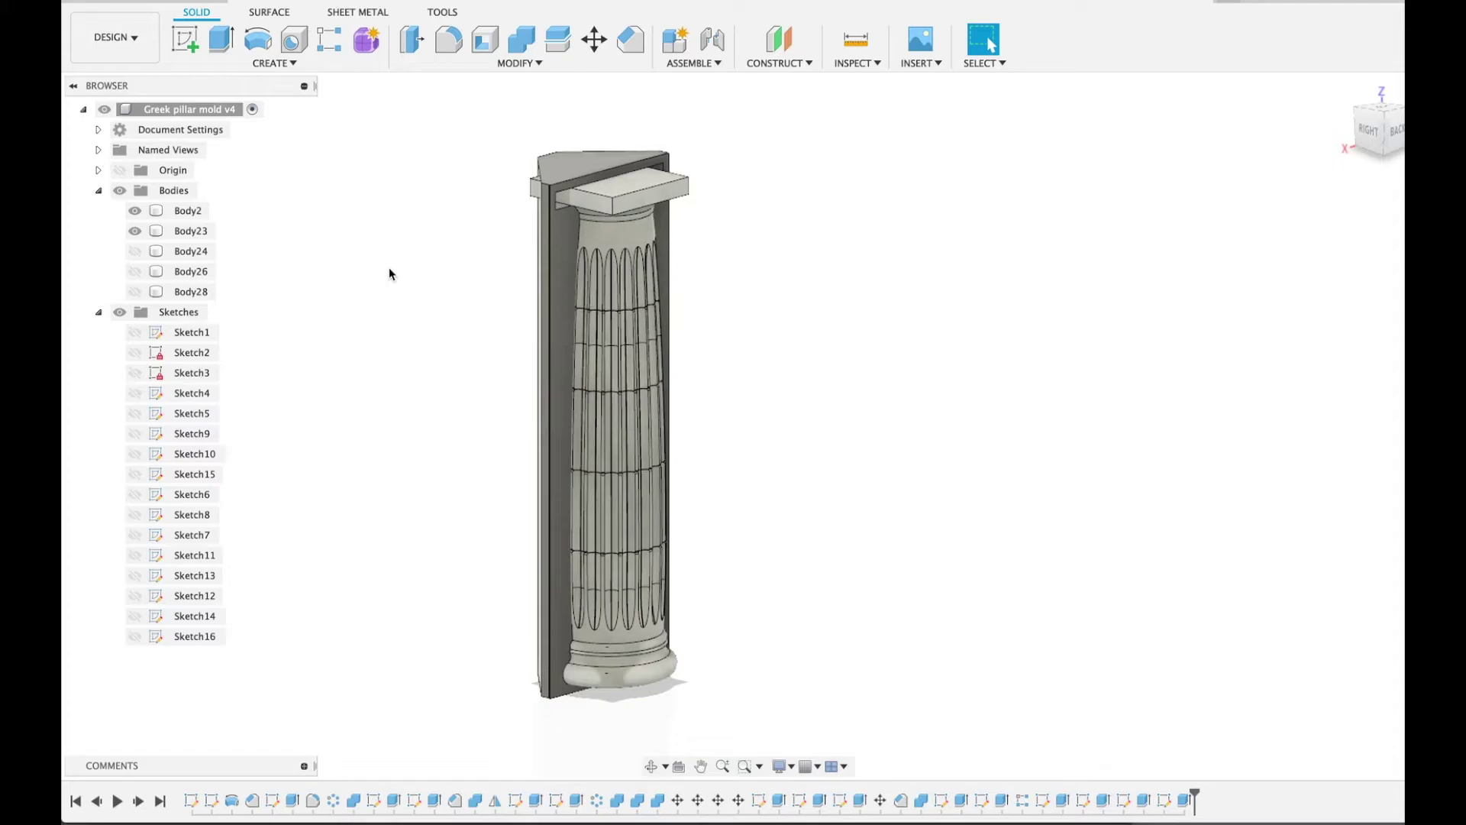
Step: Hide Body23, show the three-panel mold Body26 beside the pillar, and inspect it from several angles
click(132, 232)
click(136, 271)
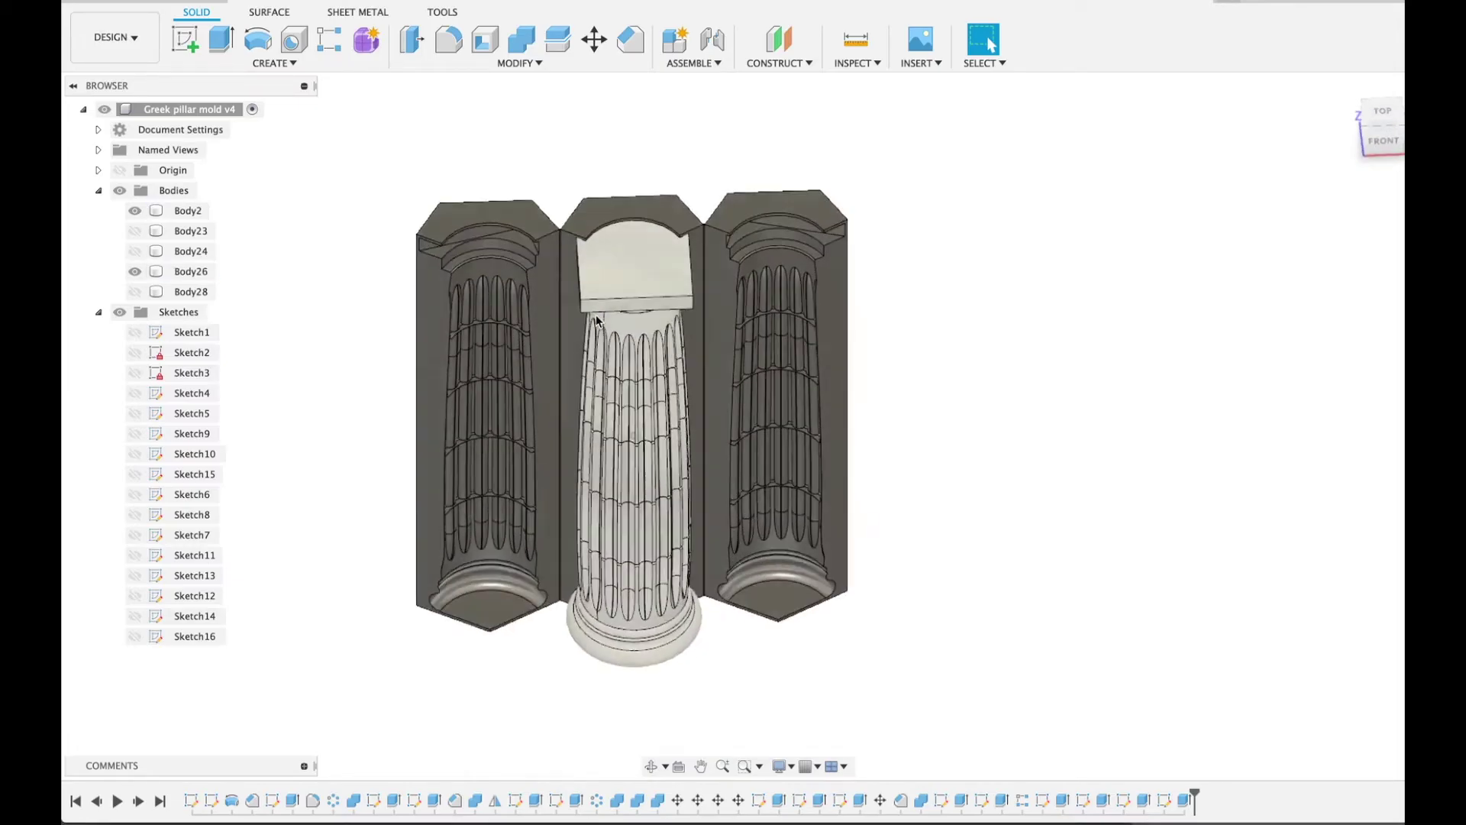
shift+scroll(835, 273, right, 1)
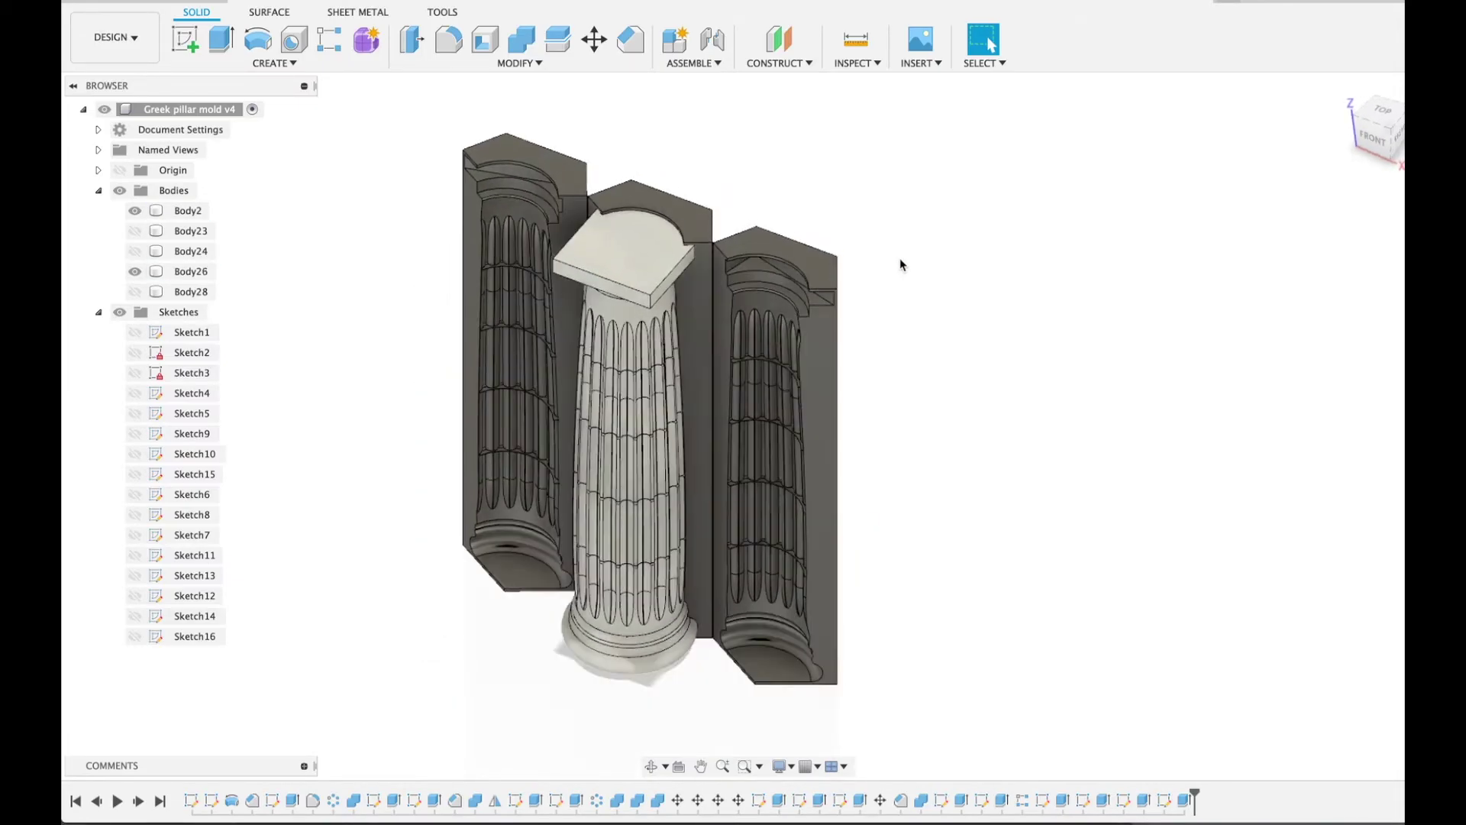
shift+scroll(902, 263, left, 3)
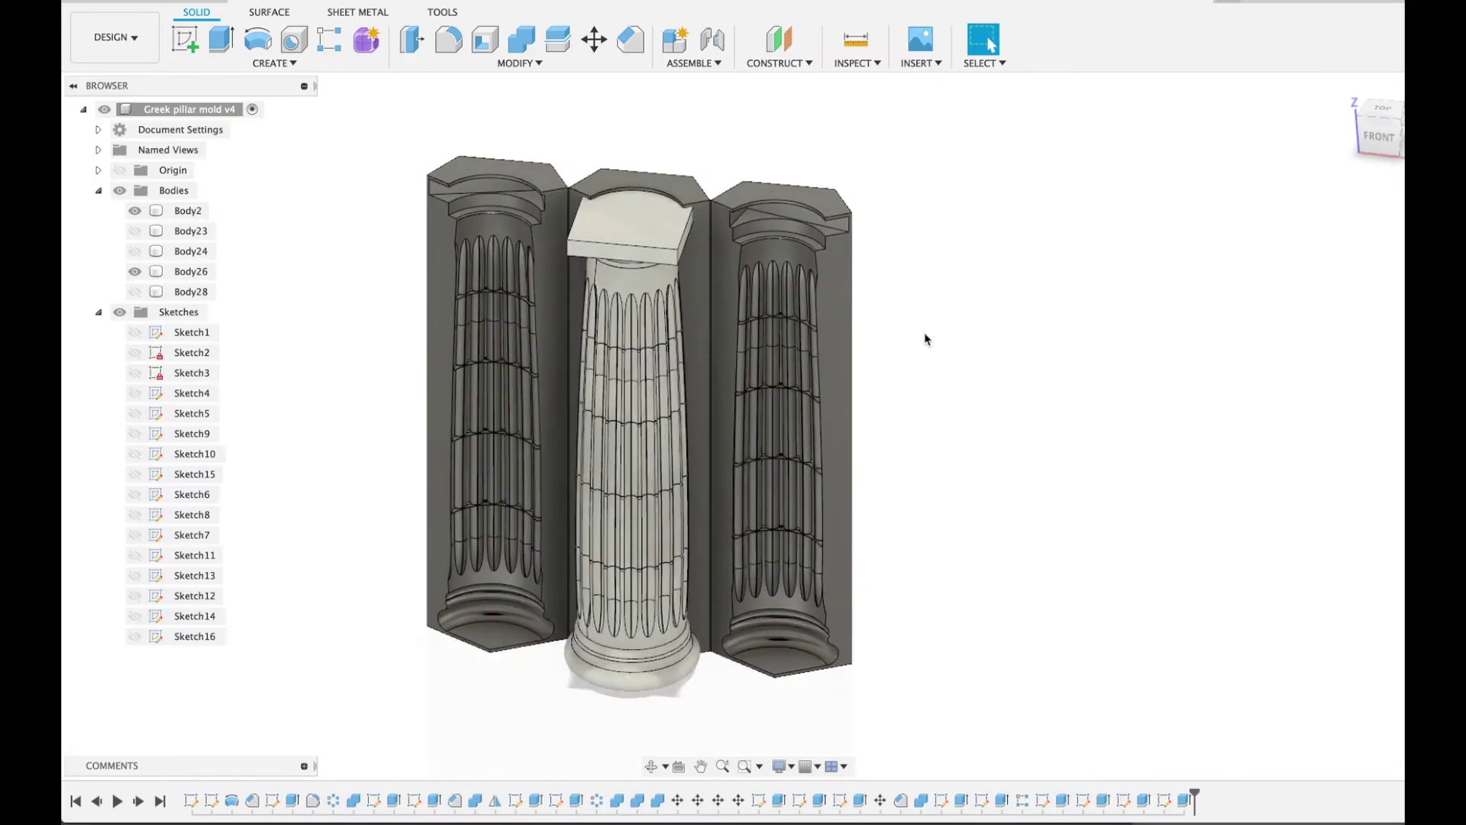
Step: Examine the pillar impressions in the panels of Body26, including the recess at their upper ends
click(763, 359)
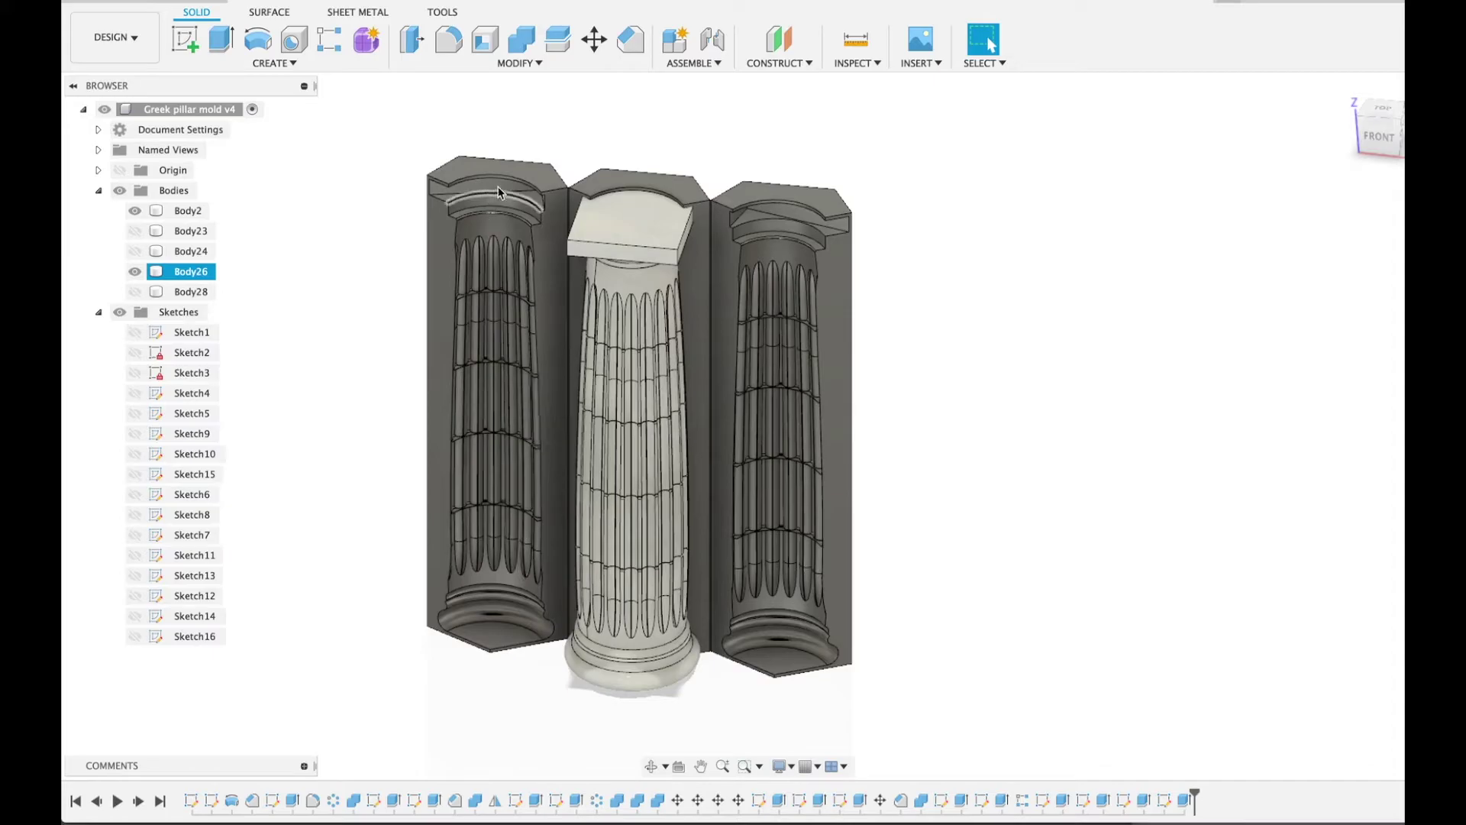
click(340, 356)
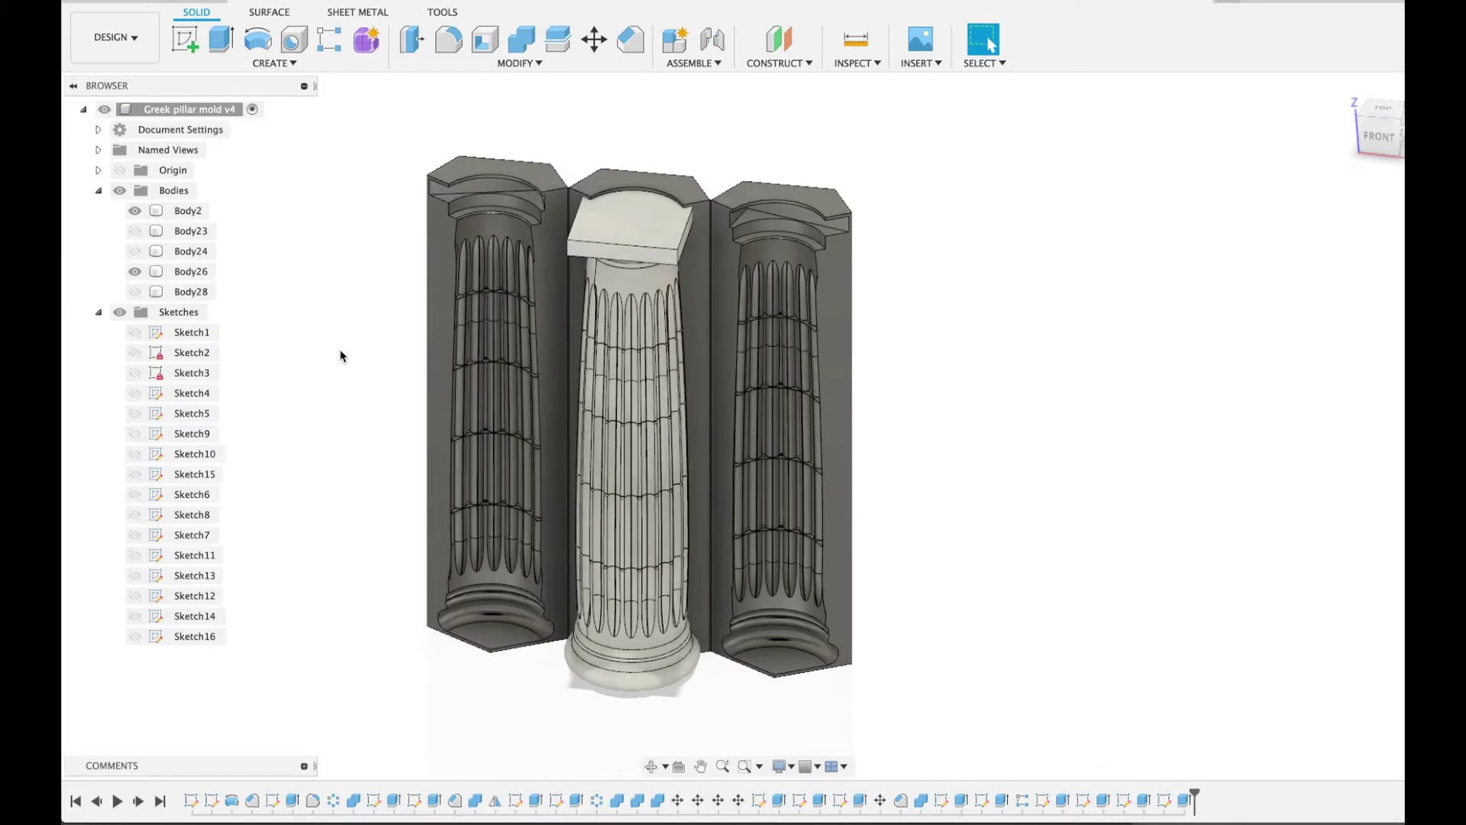
shift+scroll(340, 355, right, 5)
shift+scroll(341, 355, left, 5)
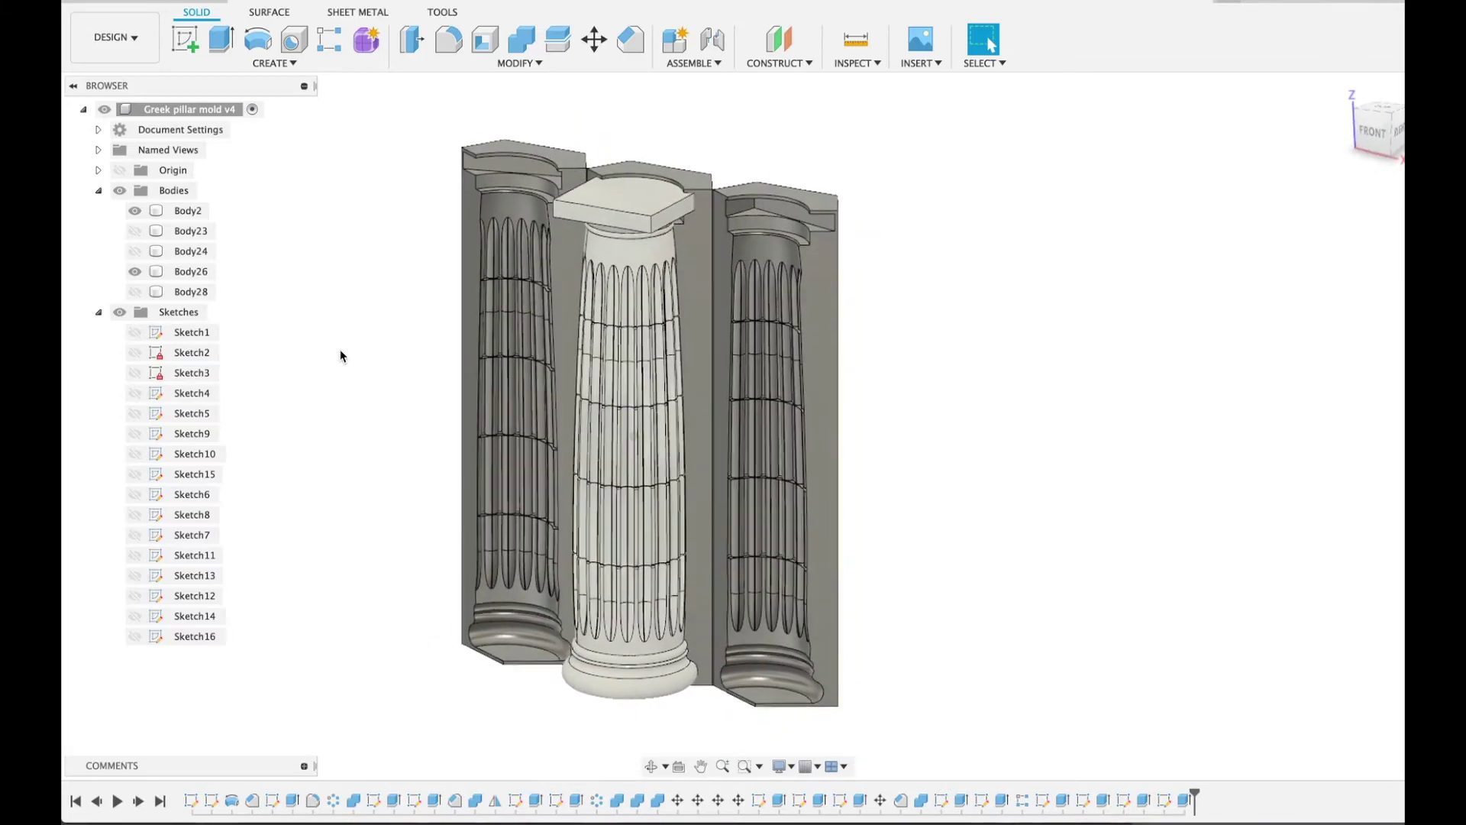
shift+scroll(341, 356, left, 3)
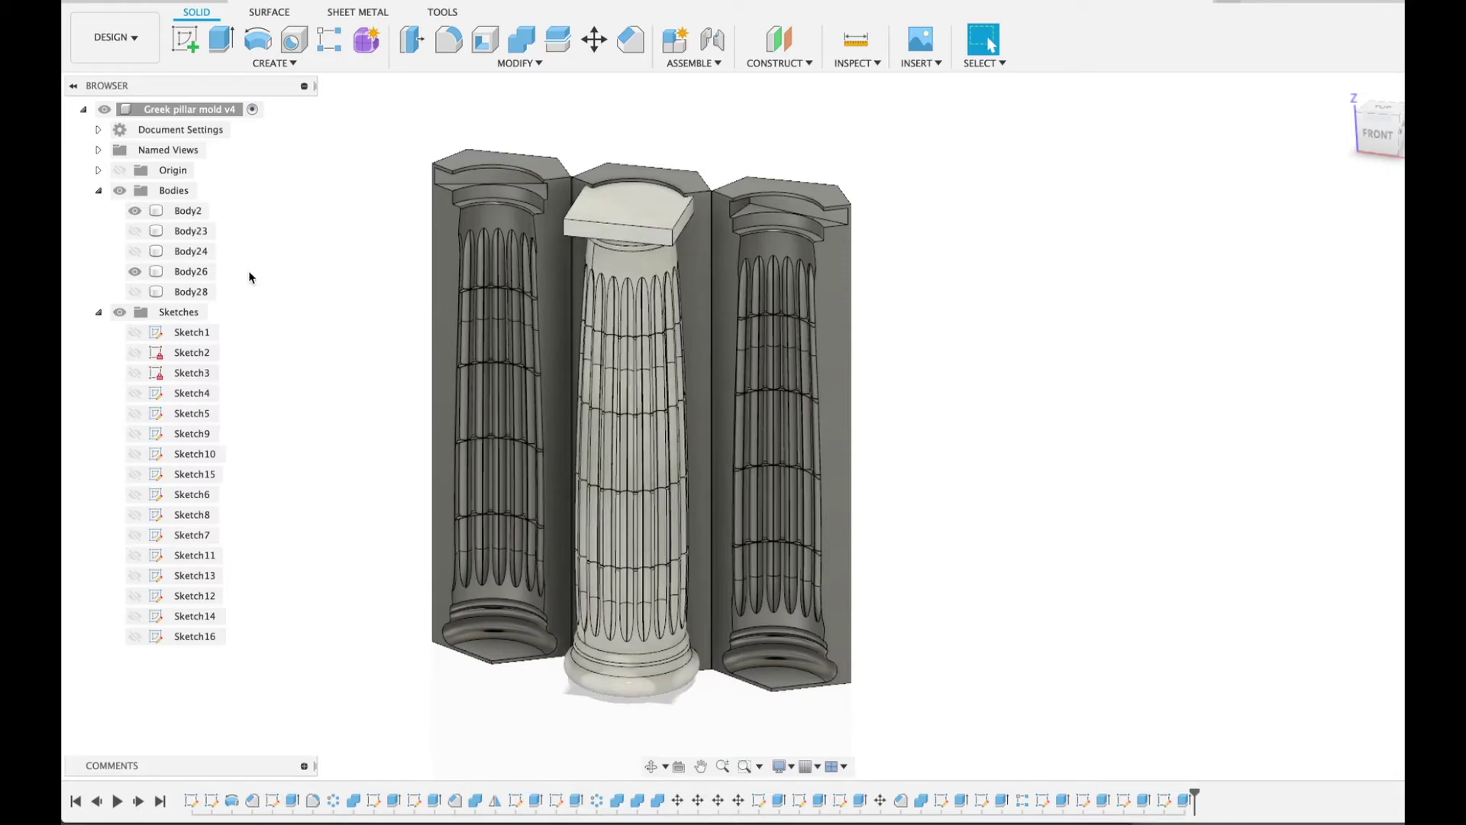
Step: Hide Body26, show the four-panel mold Body28 instead, and inspect it from above
click(134, 272)
click(135, 291)
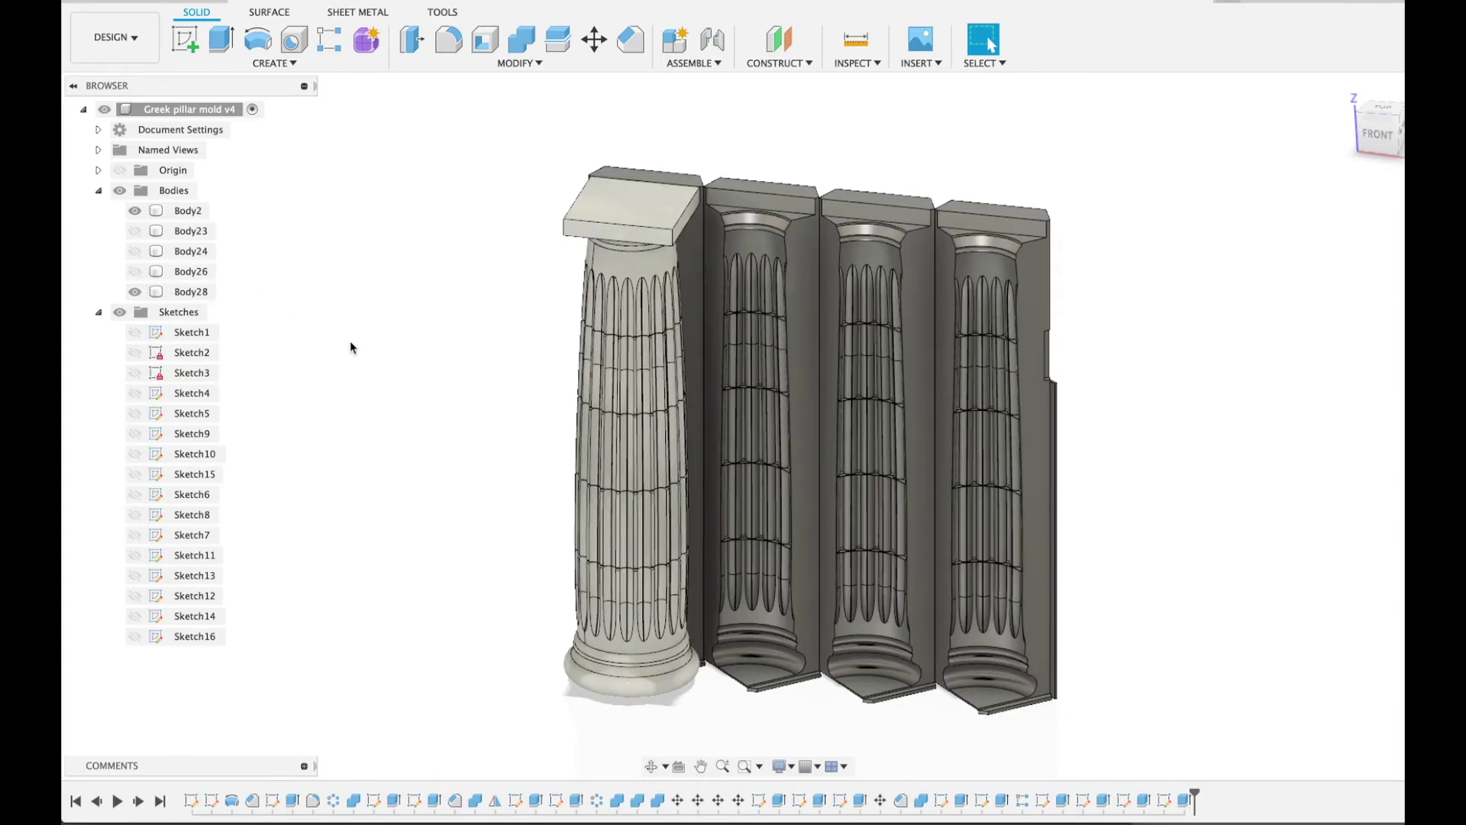
shift+scroll(351, 343, up, 10)
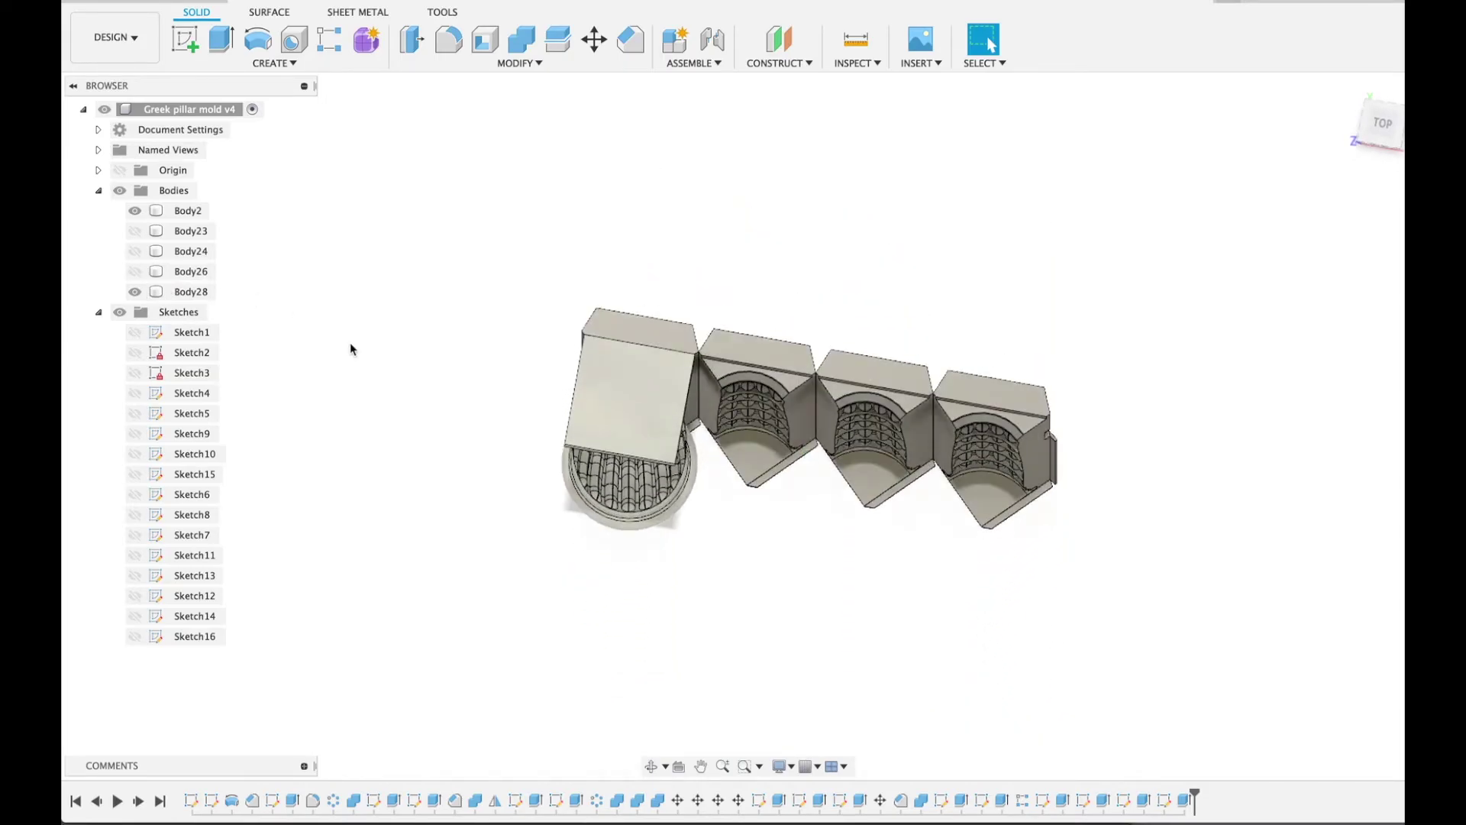
Step: Examine the front of the four-panel mold Body28 beside the pillar, checking the seams where neighbouring panels meet
click(640, 413)
click(690, 407)
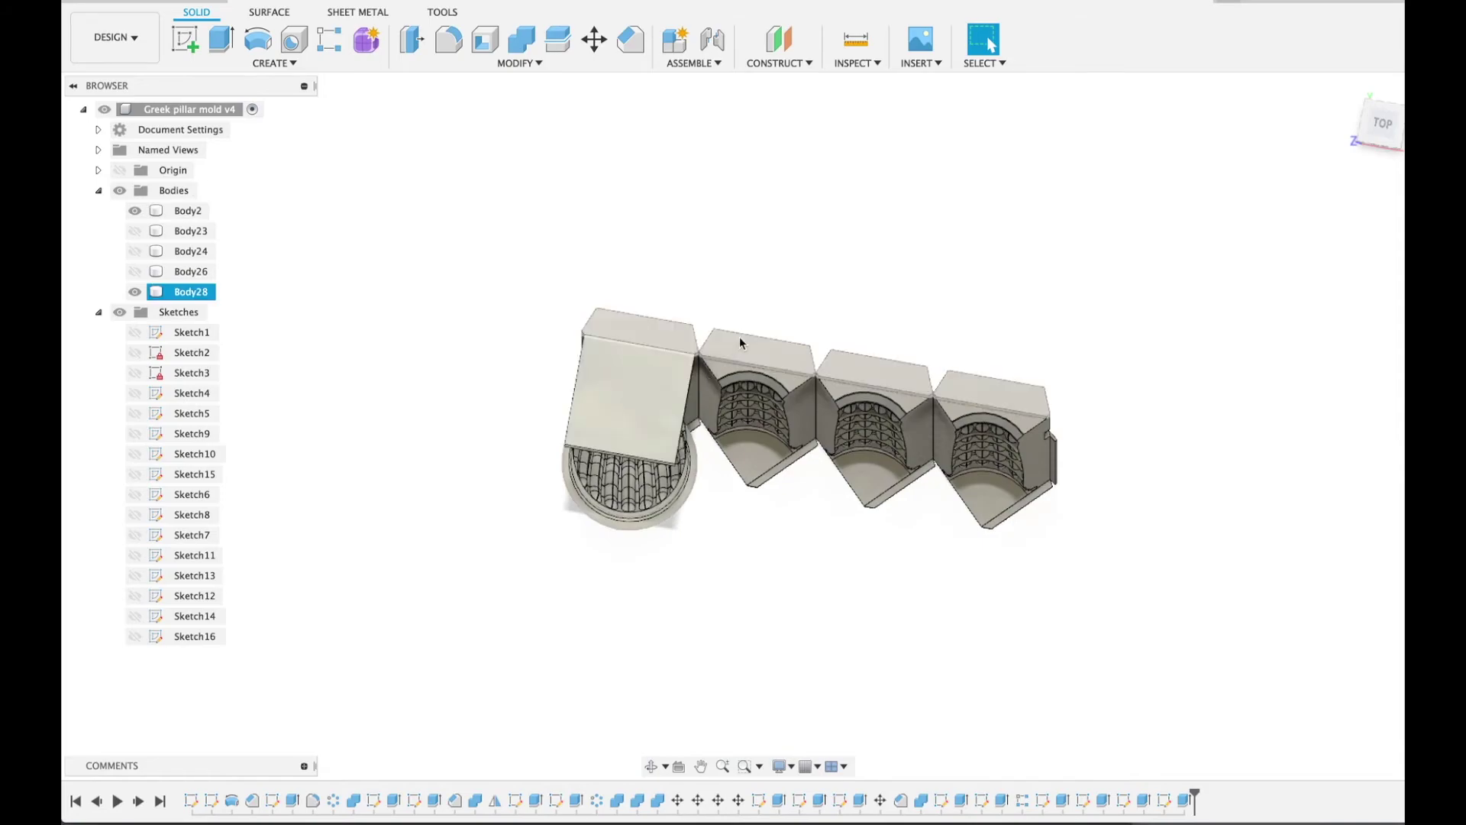
click(718, 468)
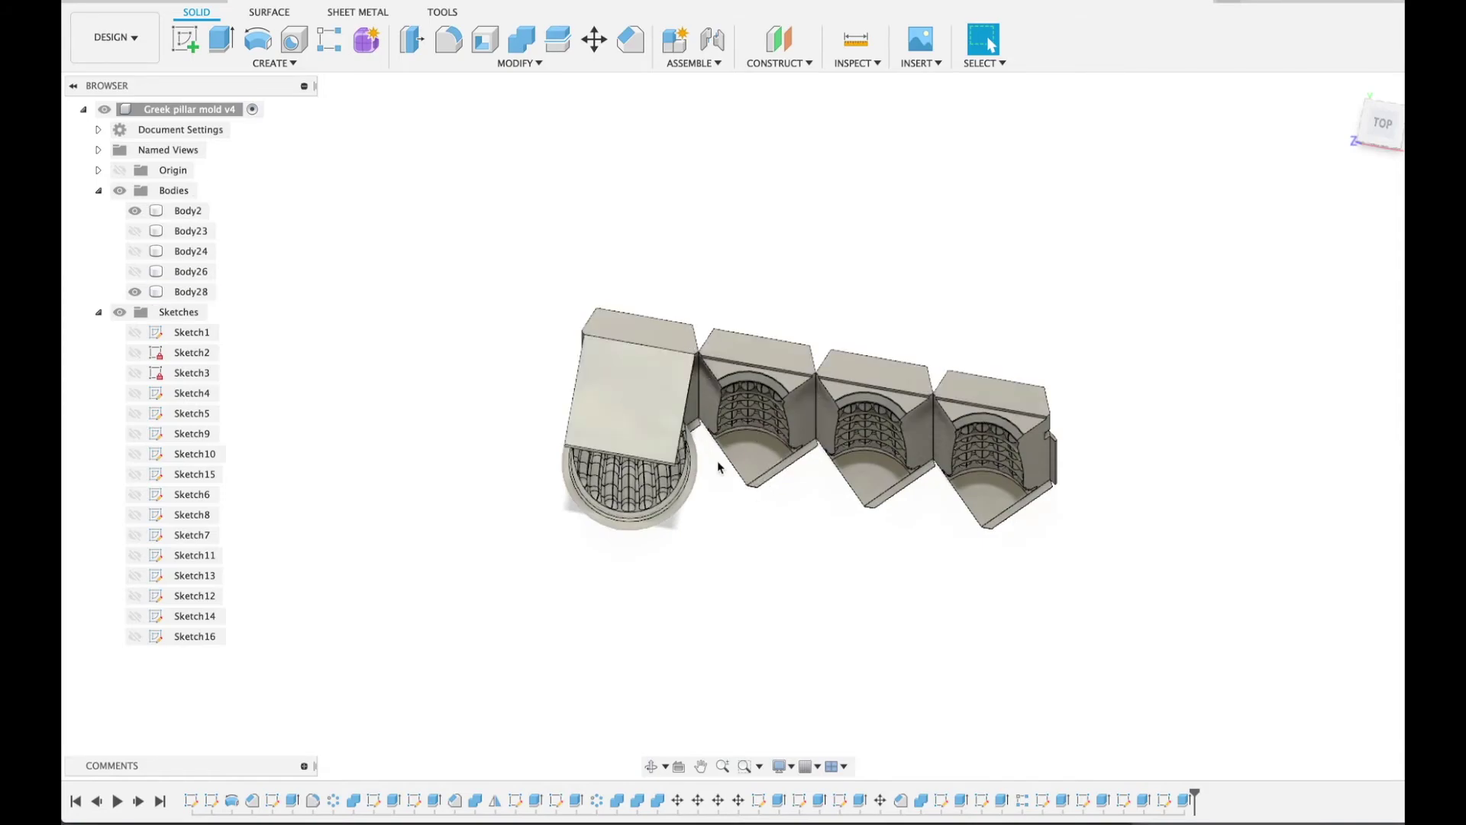
shift+middle_drag(737, 518, 740, 493)
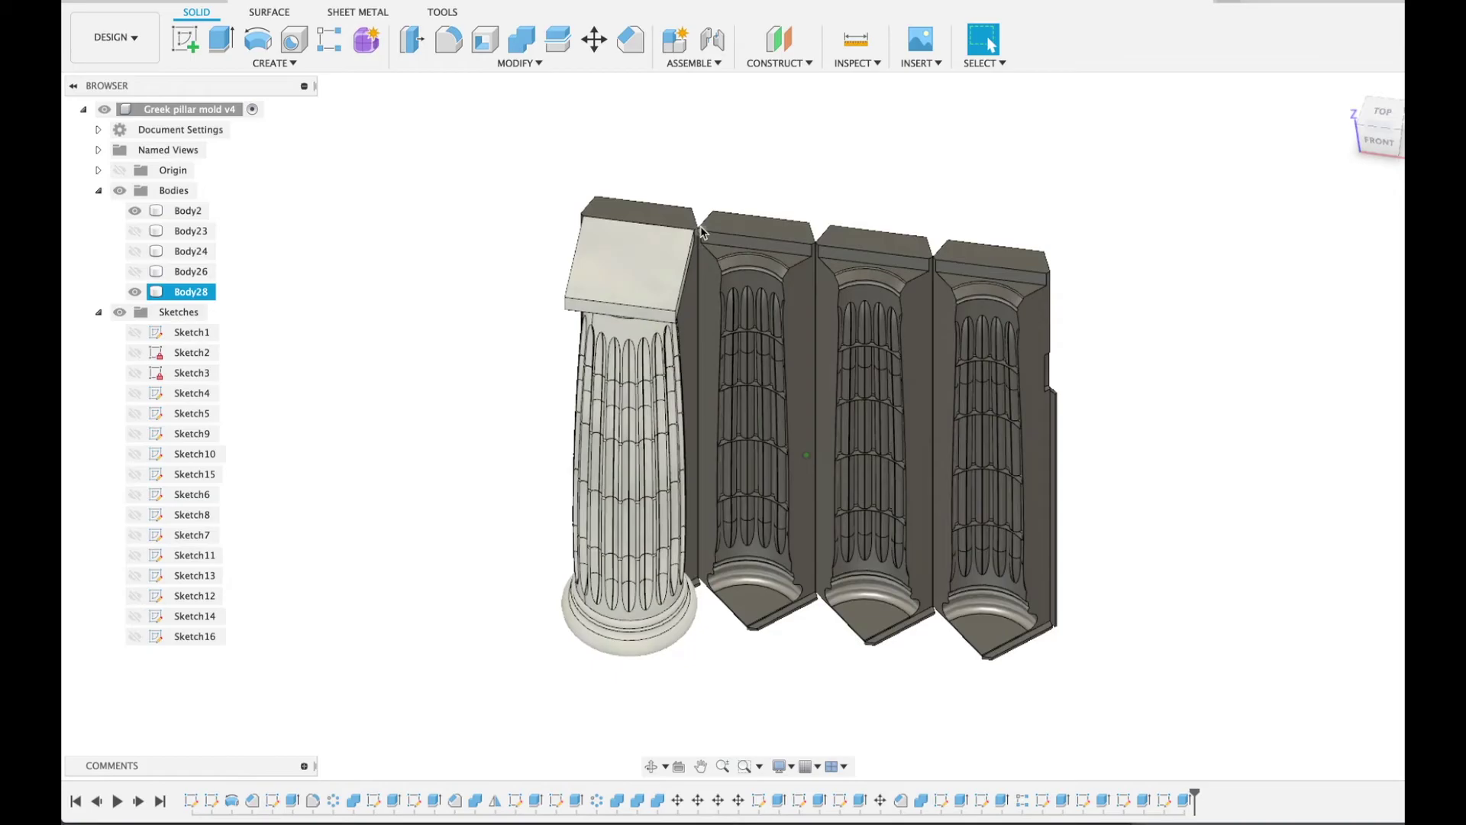
click(689, 265)
click(845, 246)
click(927, 190)
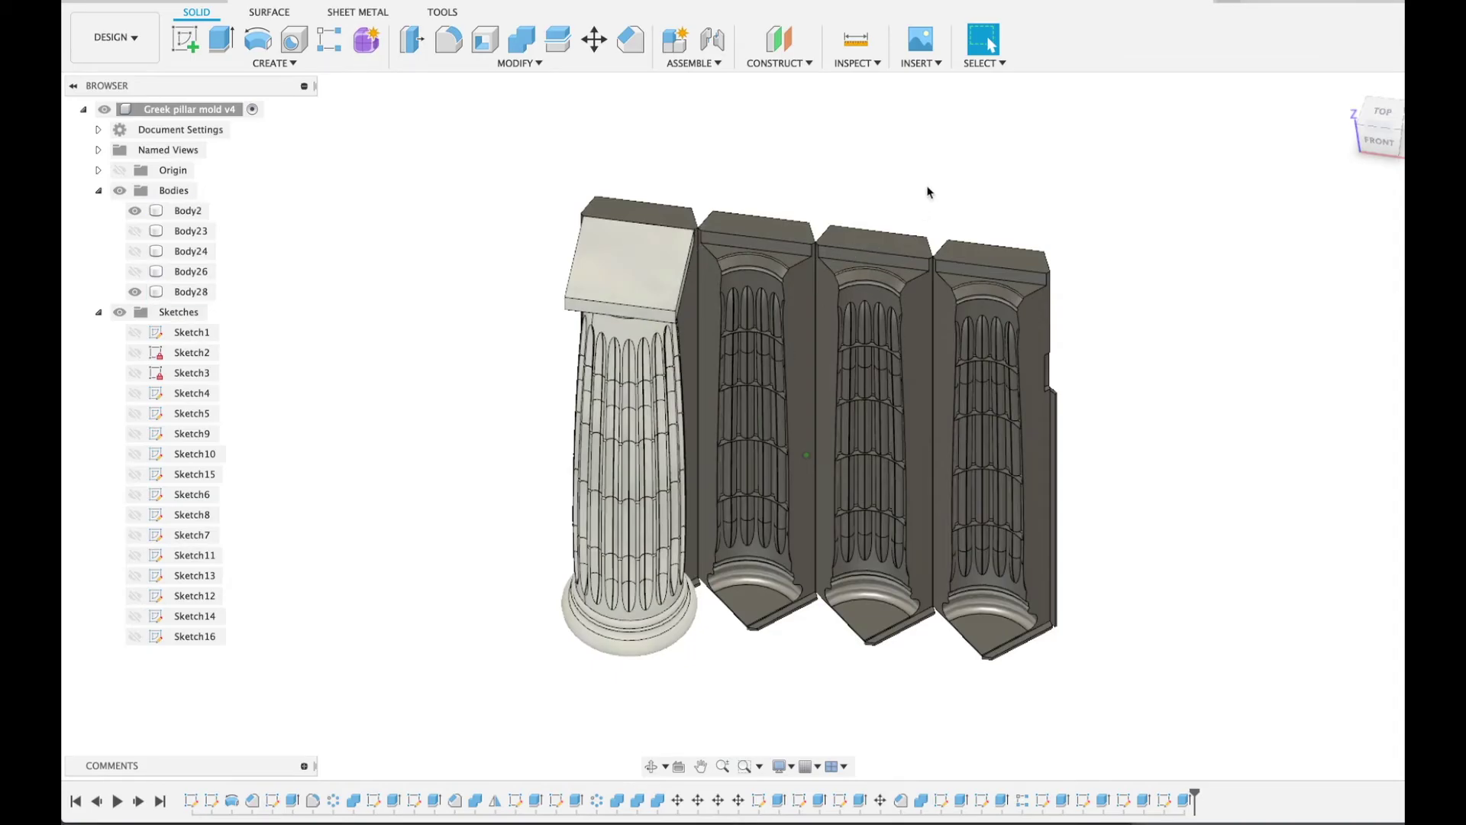
click(700, 271)
click(690, 269)
click(700, 271)
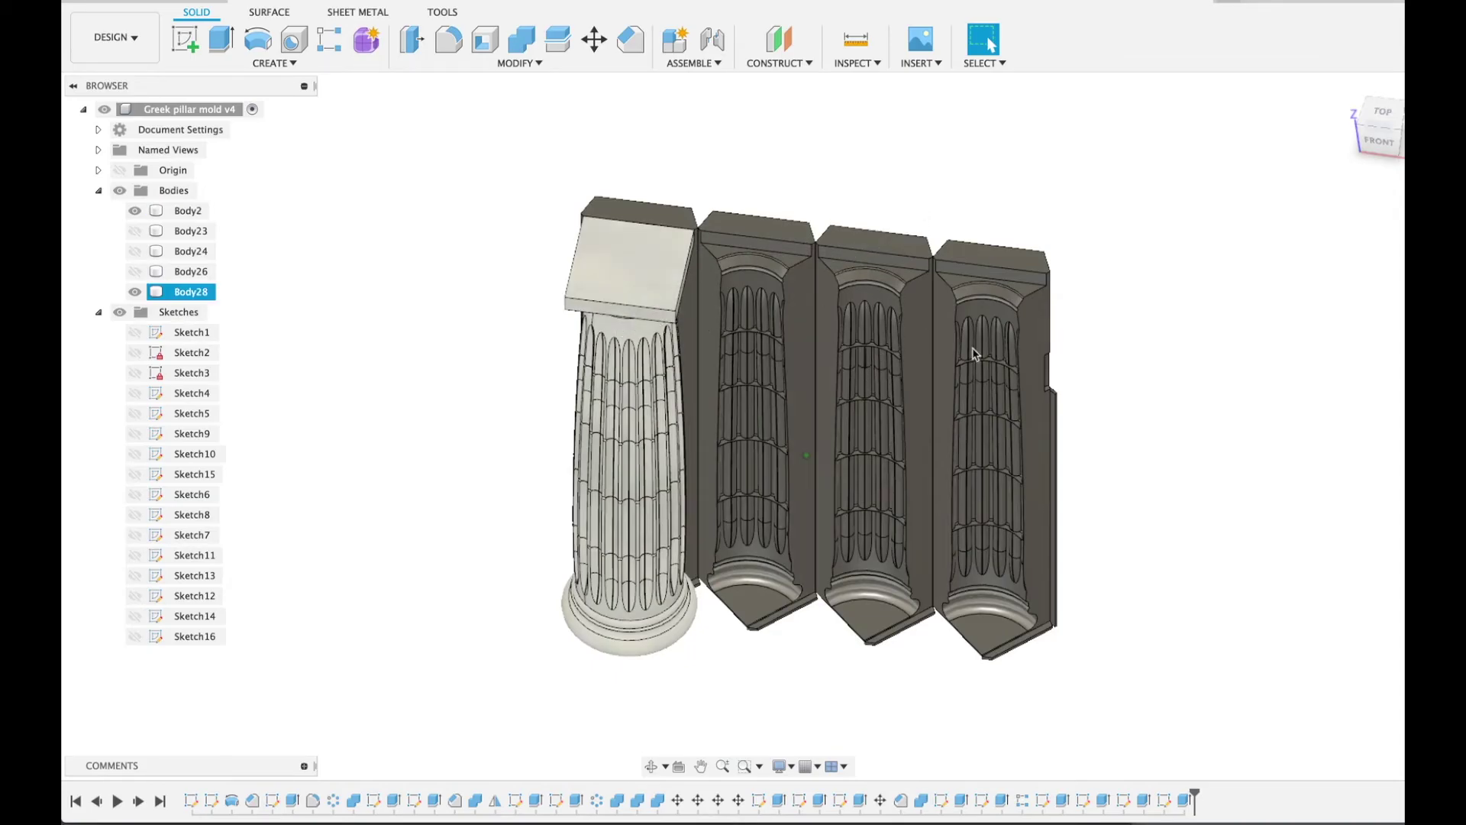
click(1106, 382)
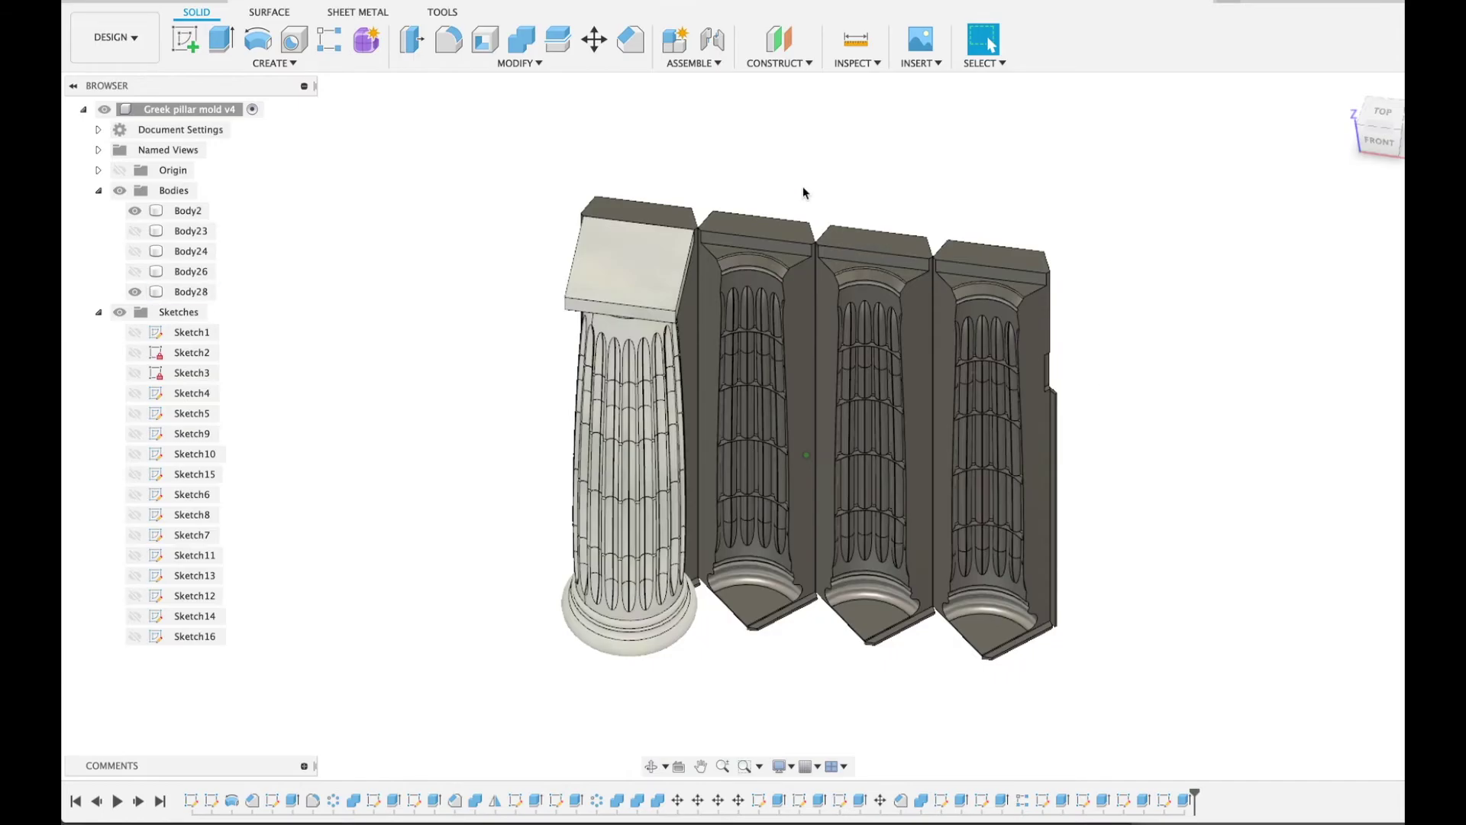
Step: Inspect the thin joints between neighbouring Body28 panels and their angled side faces closely from above
shift+middle_drag(804, 186, 803, 194)
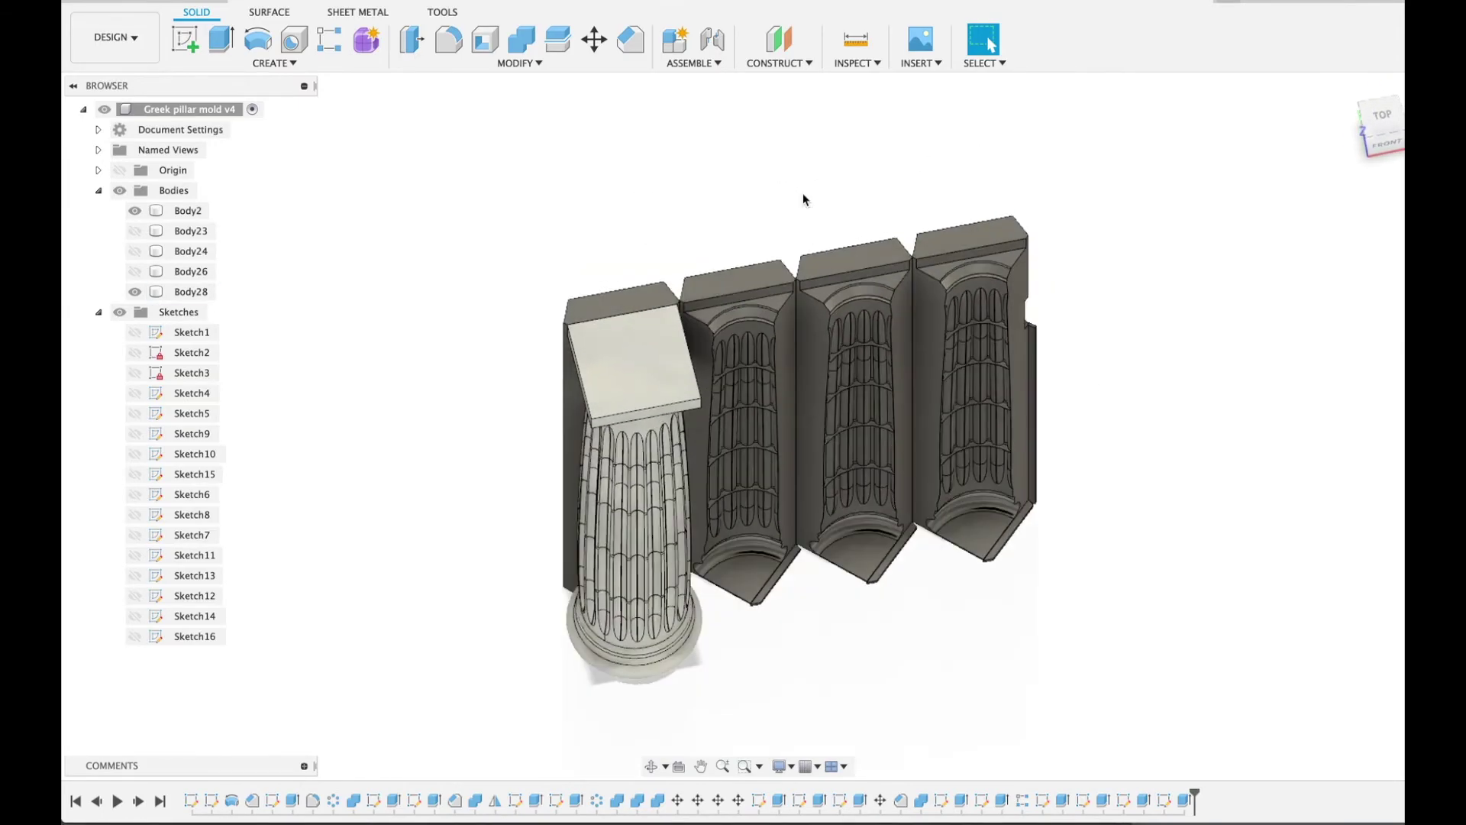
scroll(780, 272, up, 4)
shift+middle_drag(780, 270, 780, 273)
click(733, 350)
scroll(733, 350, up, 5)
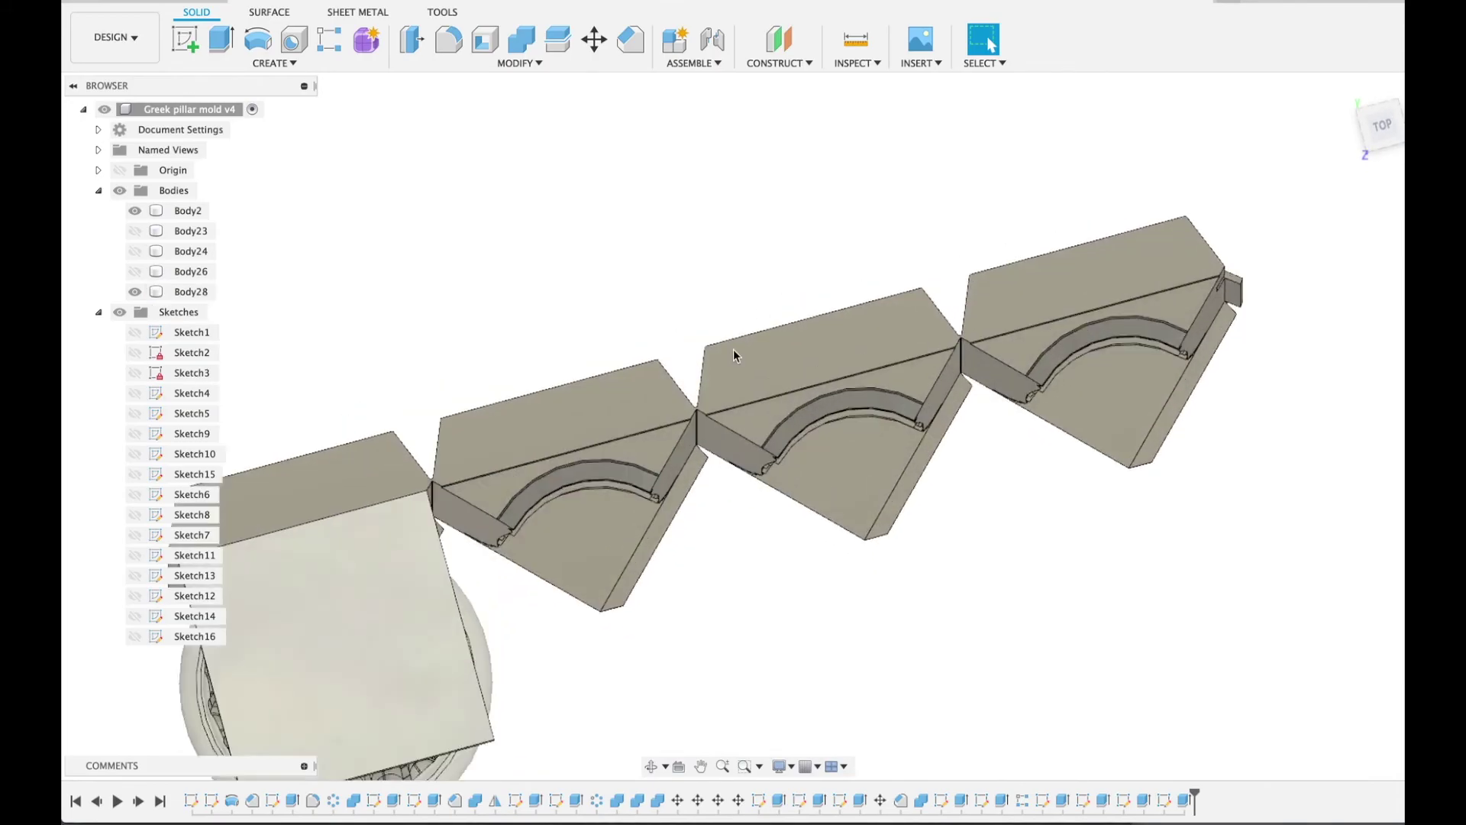
click(716, 373)
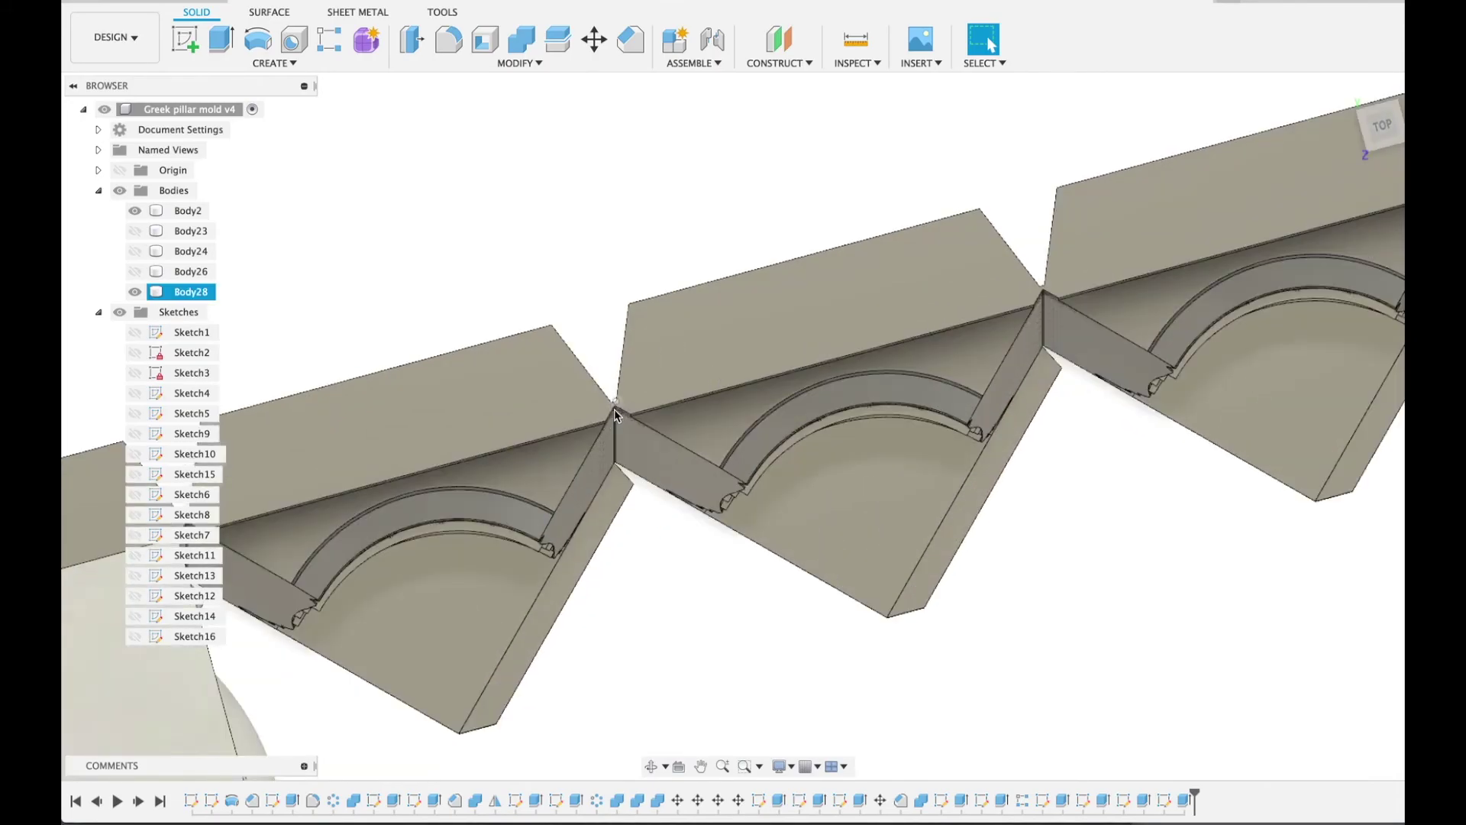
click(610, 393)
scroll(609, 392, down, 5)
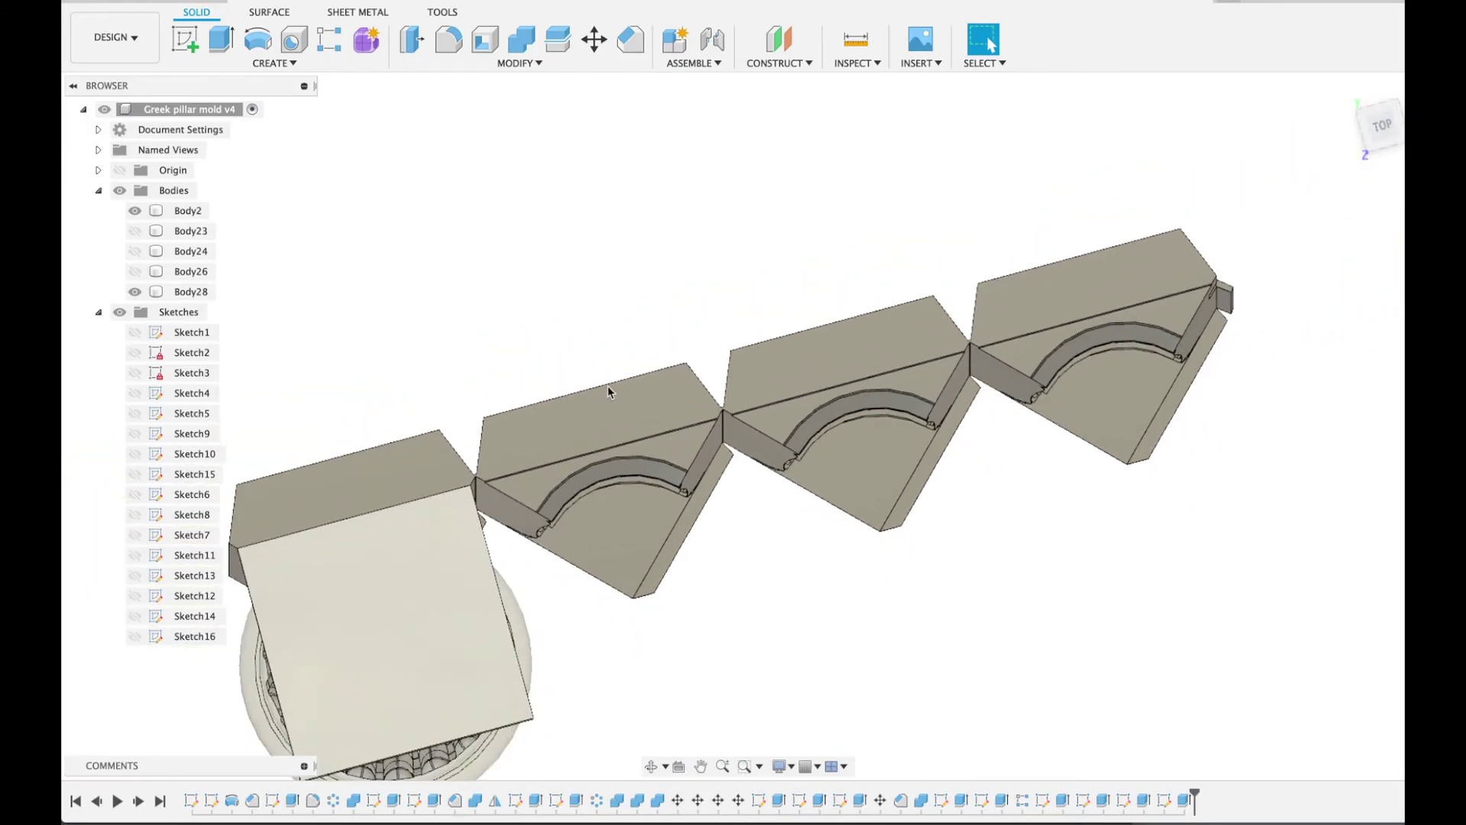
Step: Examine the fluted pillar impressions in the Body28 panels from above, from the front and from below
shift+scroll(609, 393, down, 5)
shift+scroll(610, 392, up, 3)
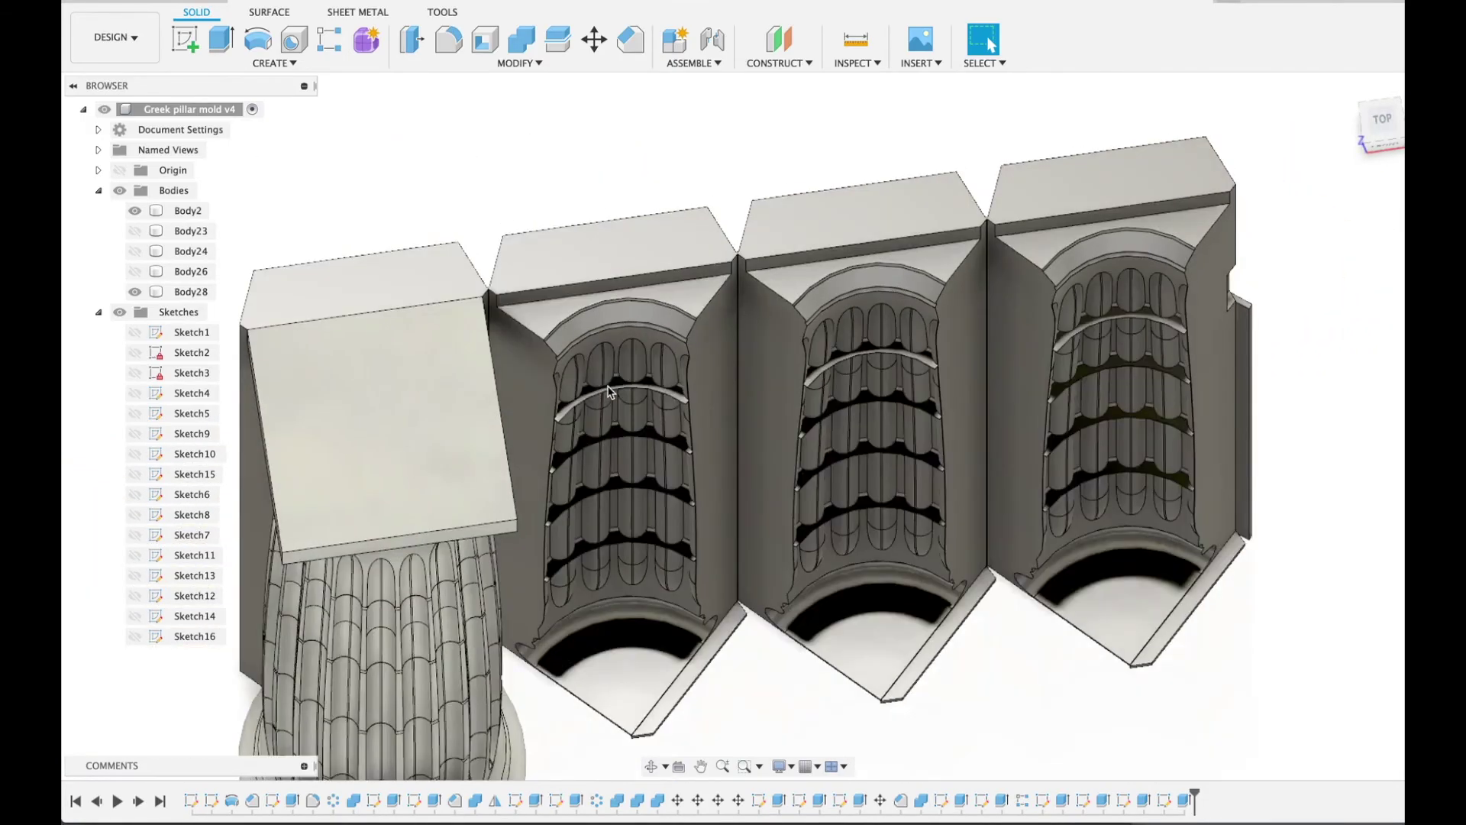
scroll(610, 393, down, 4)
shift+scroll(770, 533, down, 5)
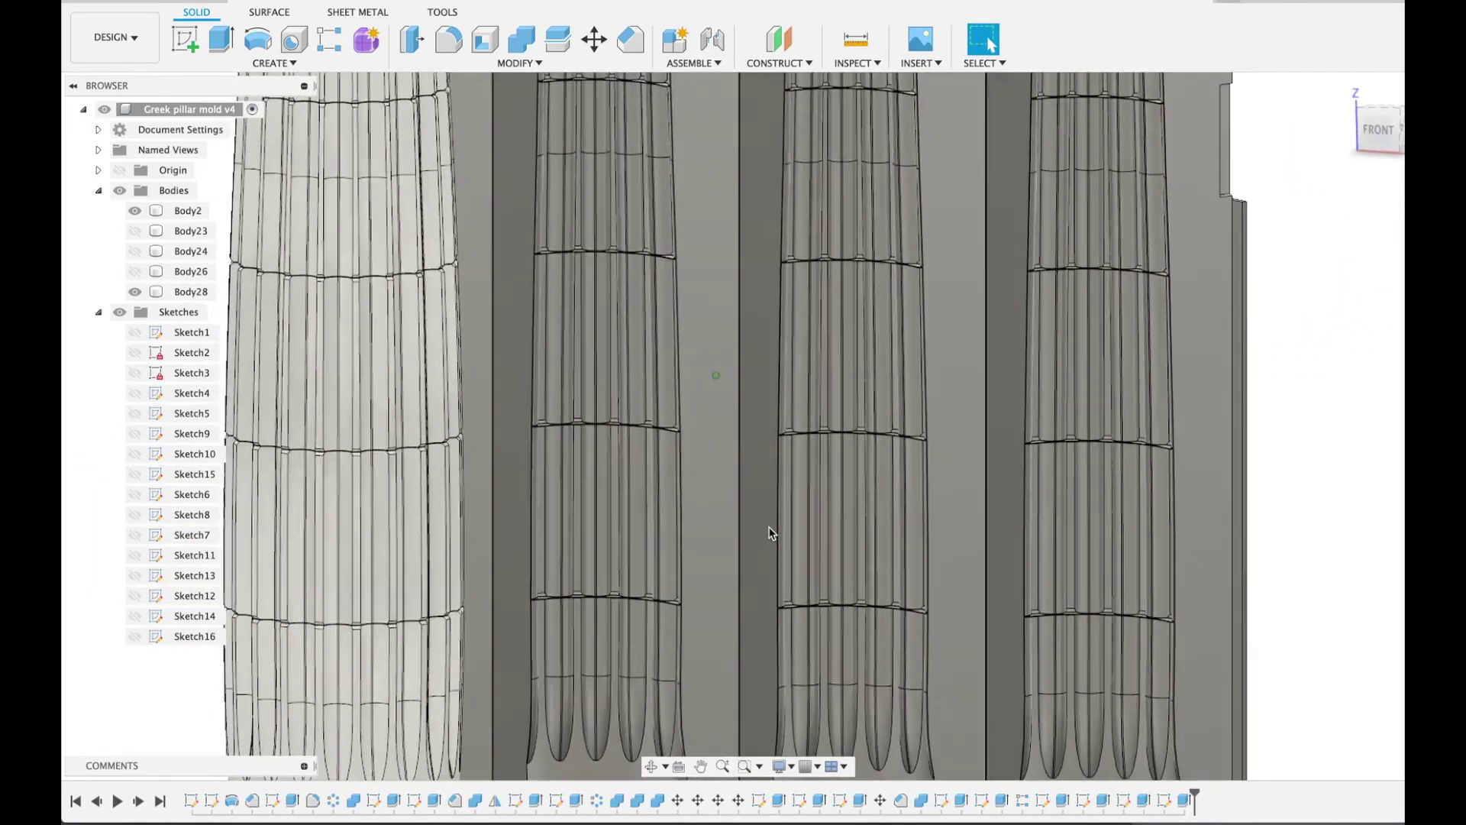
shift+scroll(769, 533, up, 5)
shift+scroll(667, 582, down, 5)
shift+scroll(667, 582, down, 5)
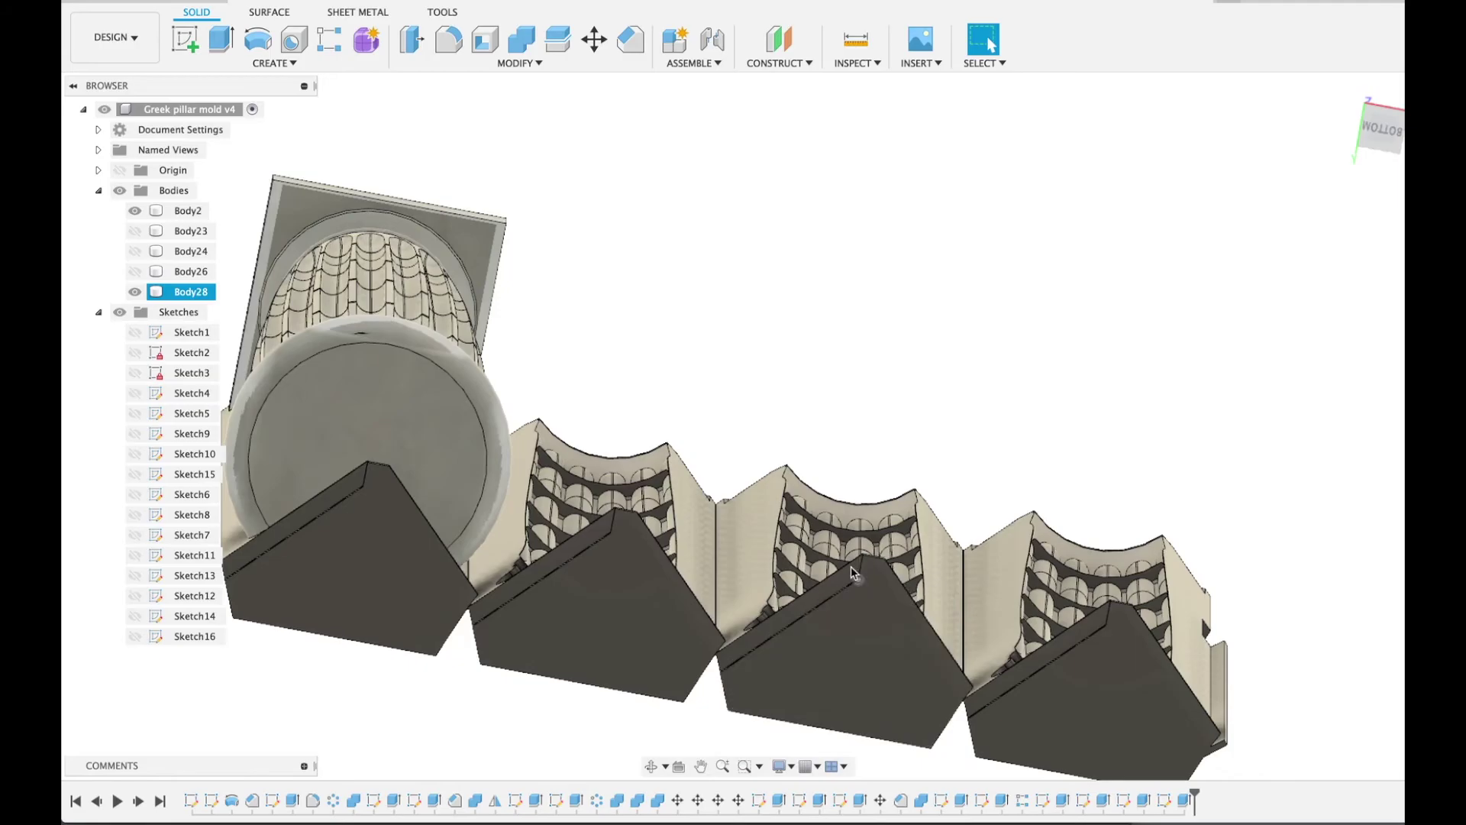
Step: Inspect the pointed closing faces at the lower ends of the Body28 panels from underneath
shift+scroll(961, 422, up, 5)
shift+scroll(961, 422, down, 5)
click(961, 423)
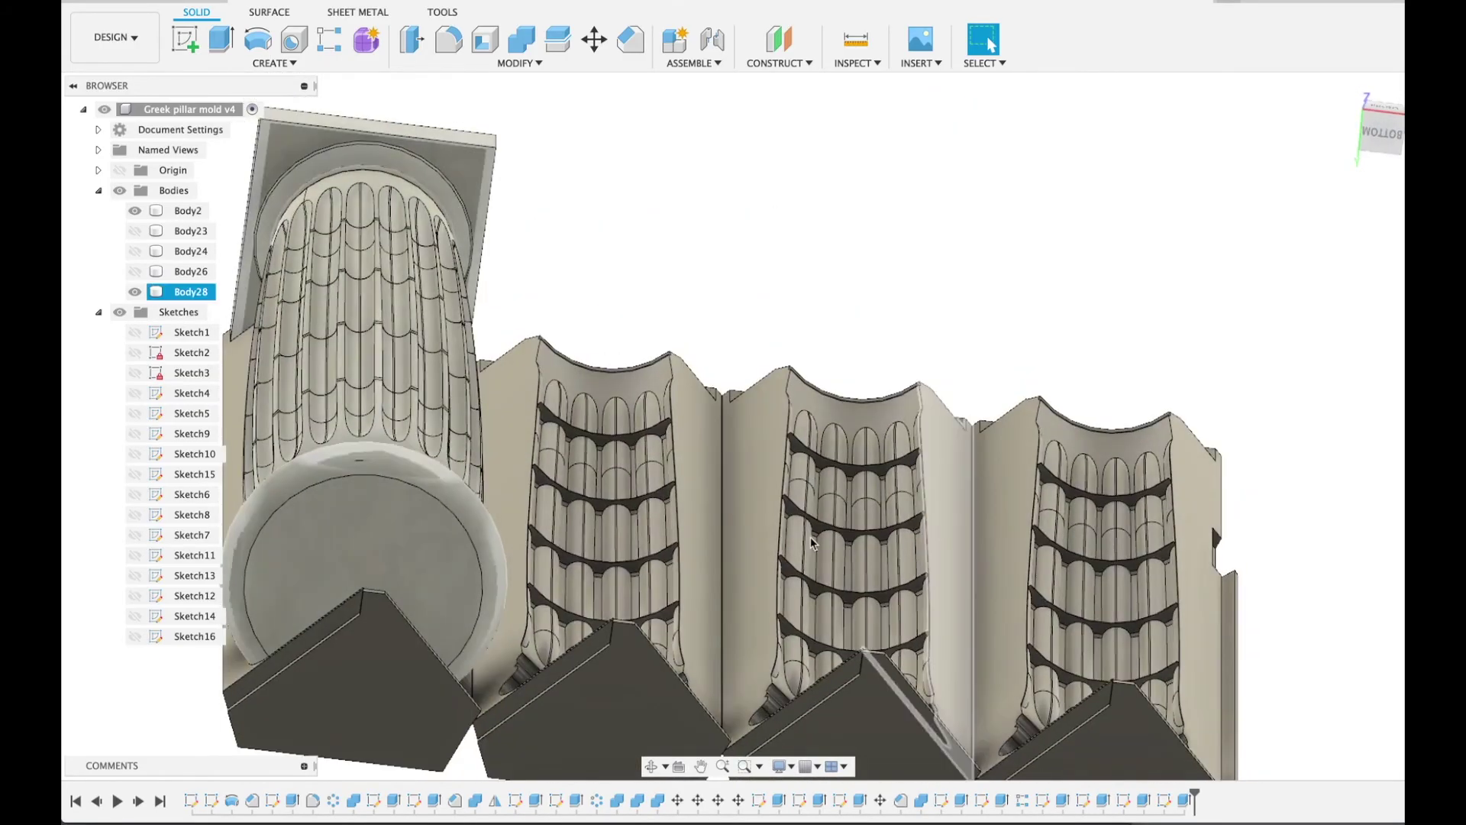
shift+middle_drag(547, 722, 549, 726)
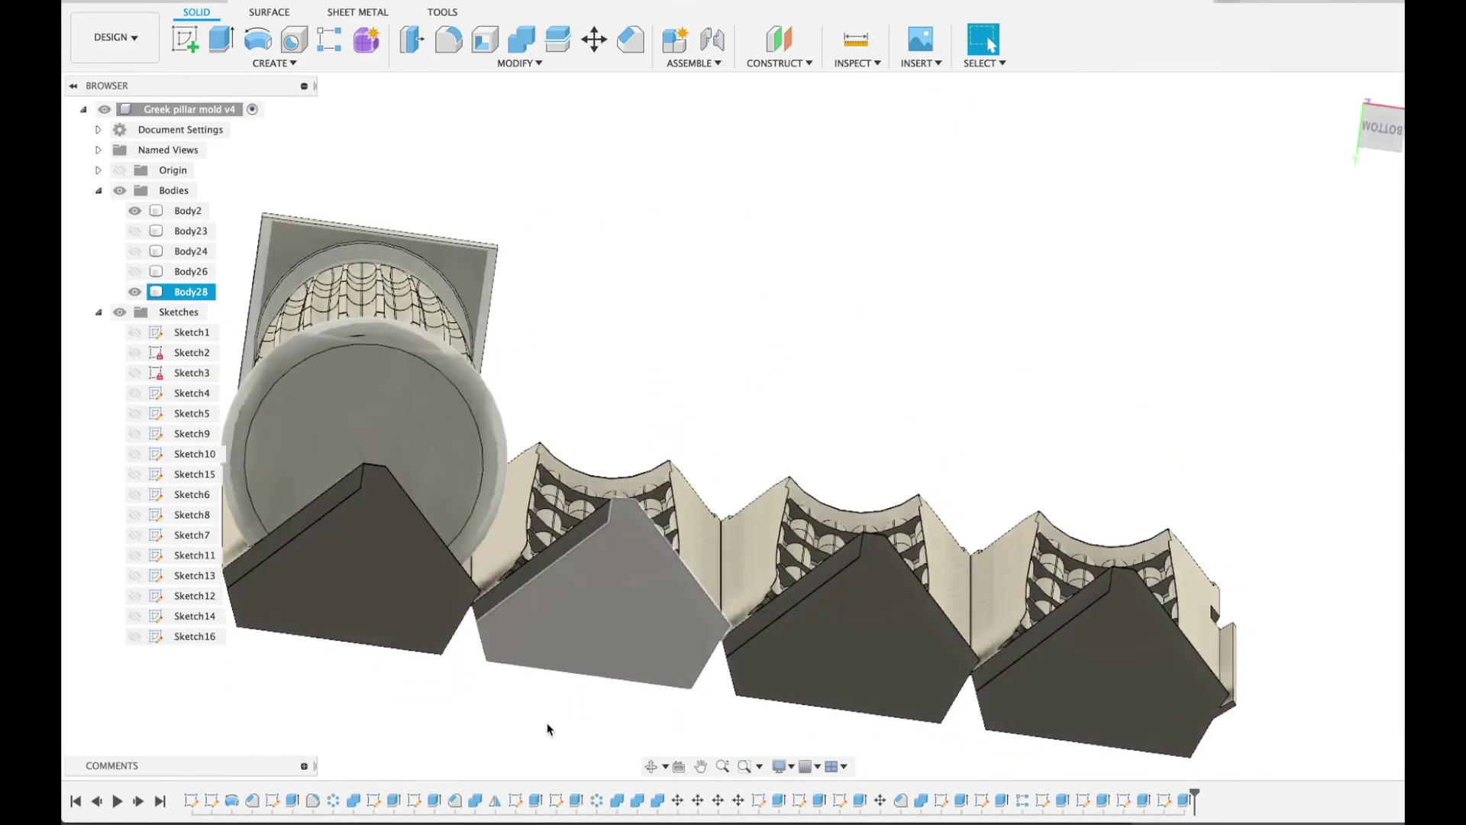
shift+middle_drag(669, 612, 667, 611)
Step: Examine the notch and projecting closing tab along the free outer edge of Body28's last panel
click(1300, 612)
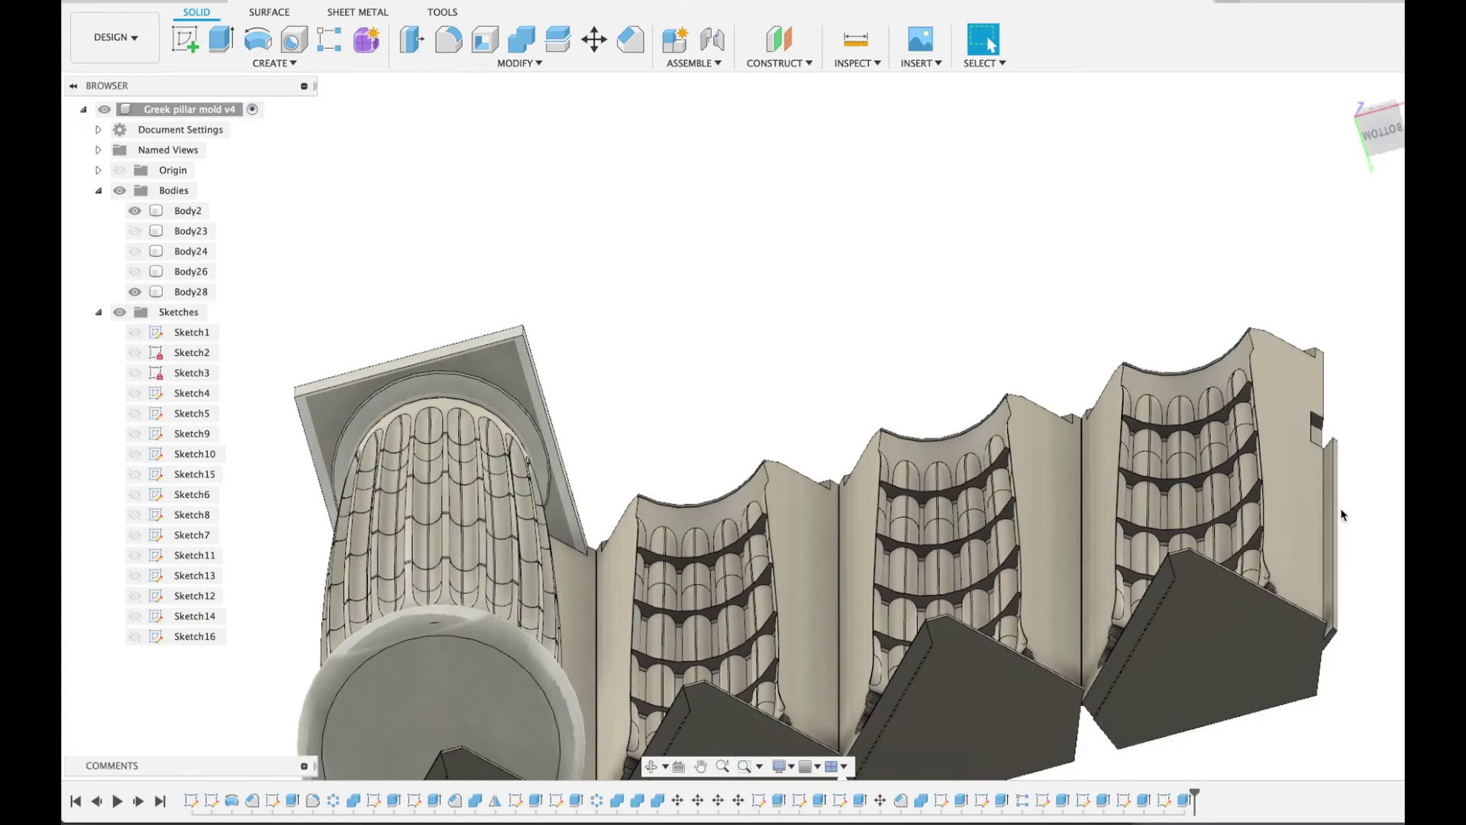
shift+middle_drag(1332, 438, 1330, 417)
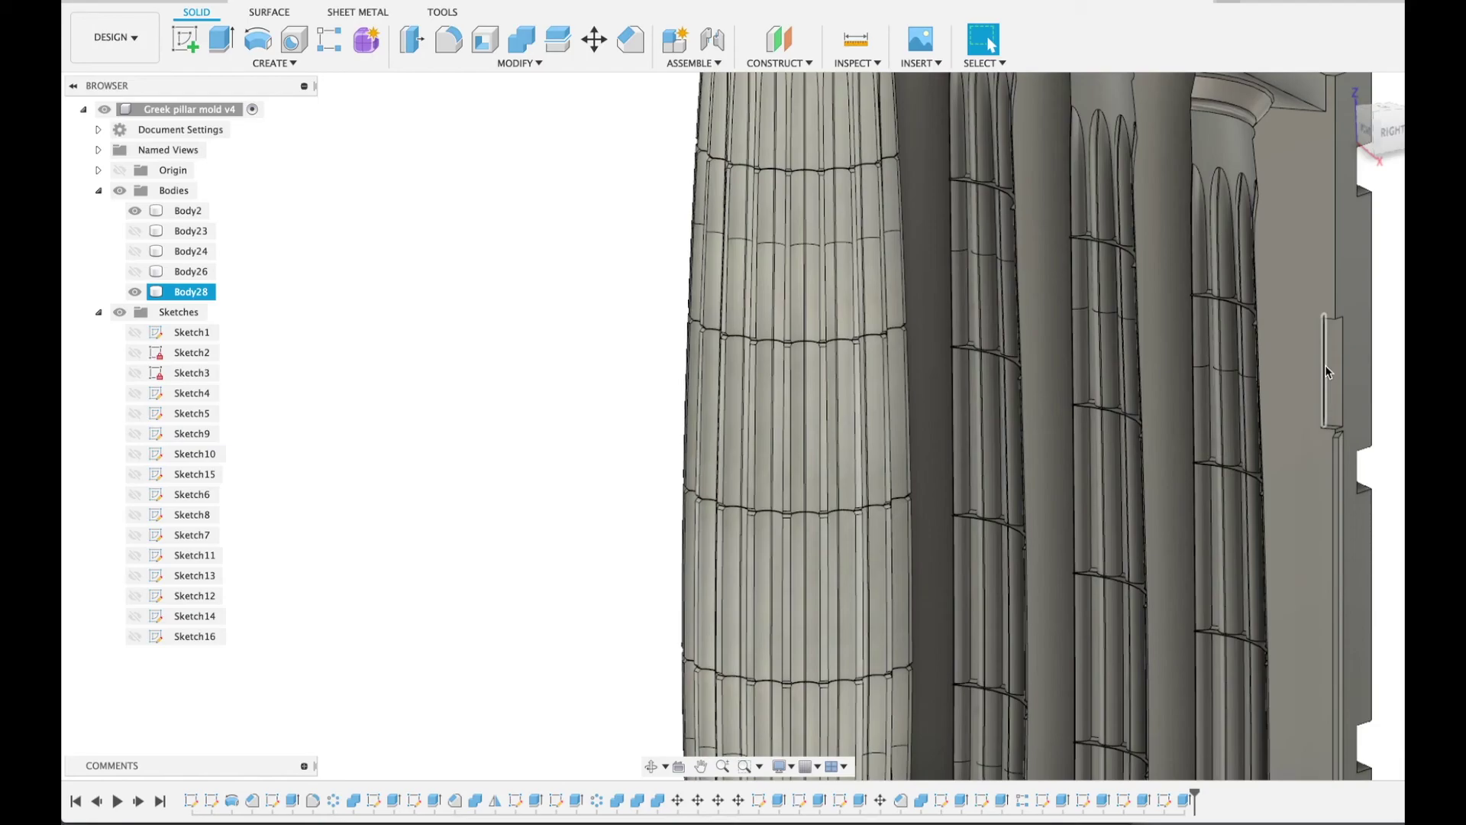
scroll(1326, 365, down, 5)
Step: Inspect the horizontal grooves across the back of the Body28 panels and compare the mold's front with the pillar
click(1221, 334)
shift+middle_drag(1221, 334, 1221, 334)
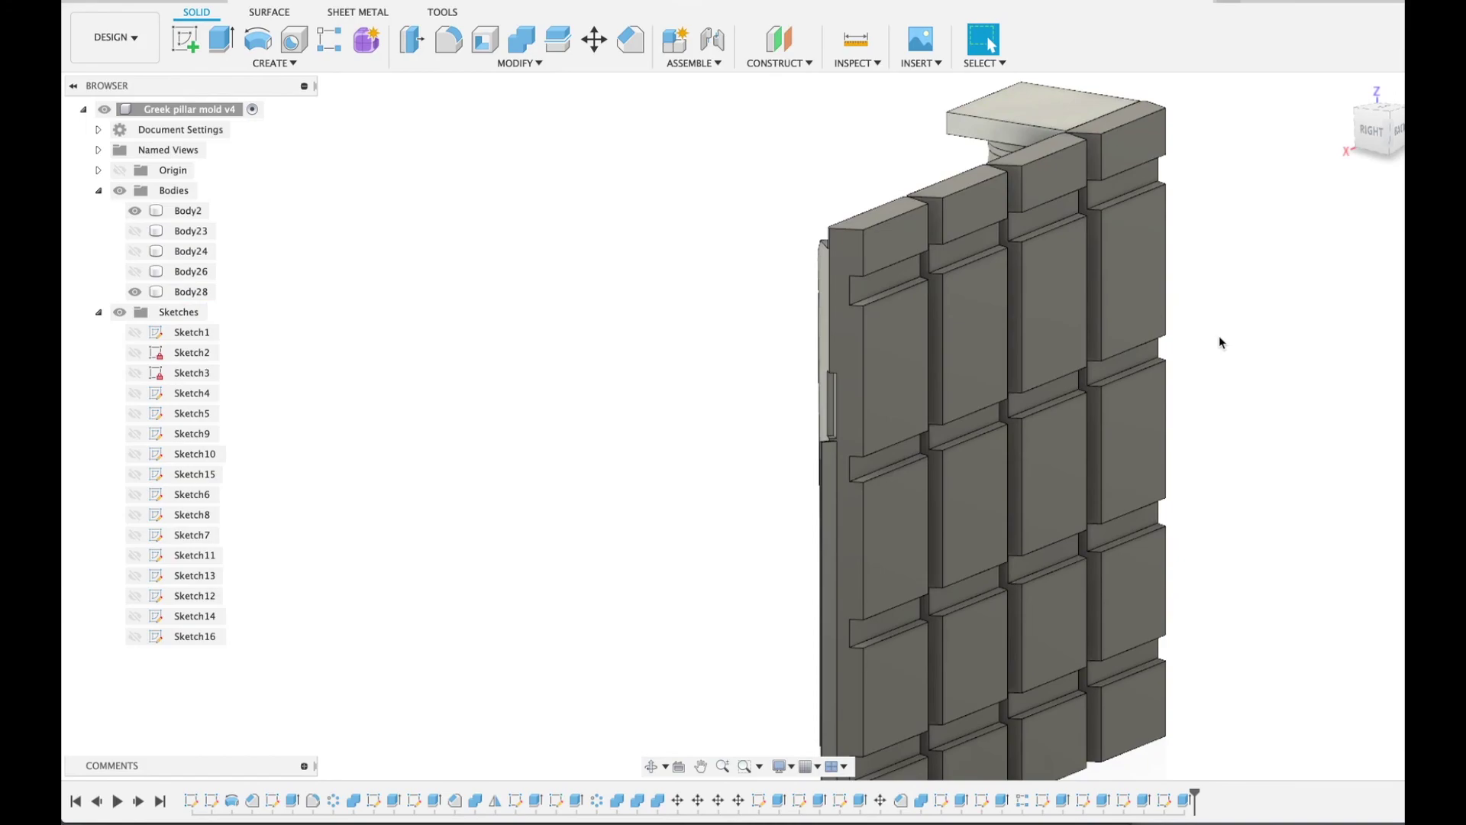
scroll(1218, 336, down, 2)
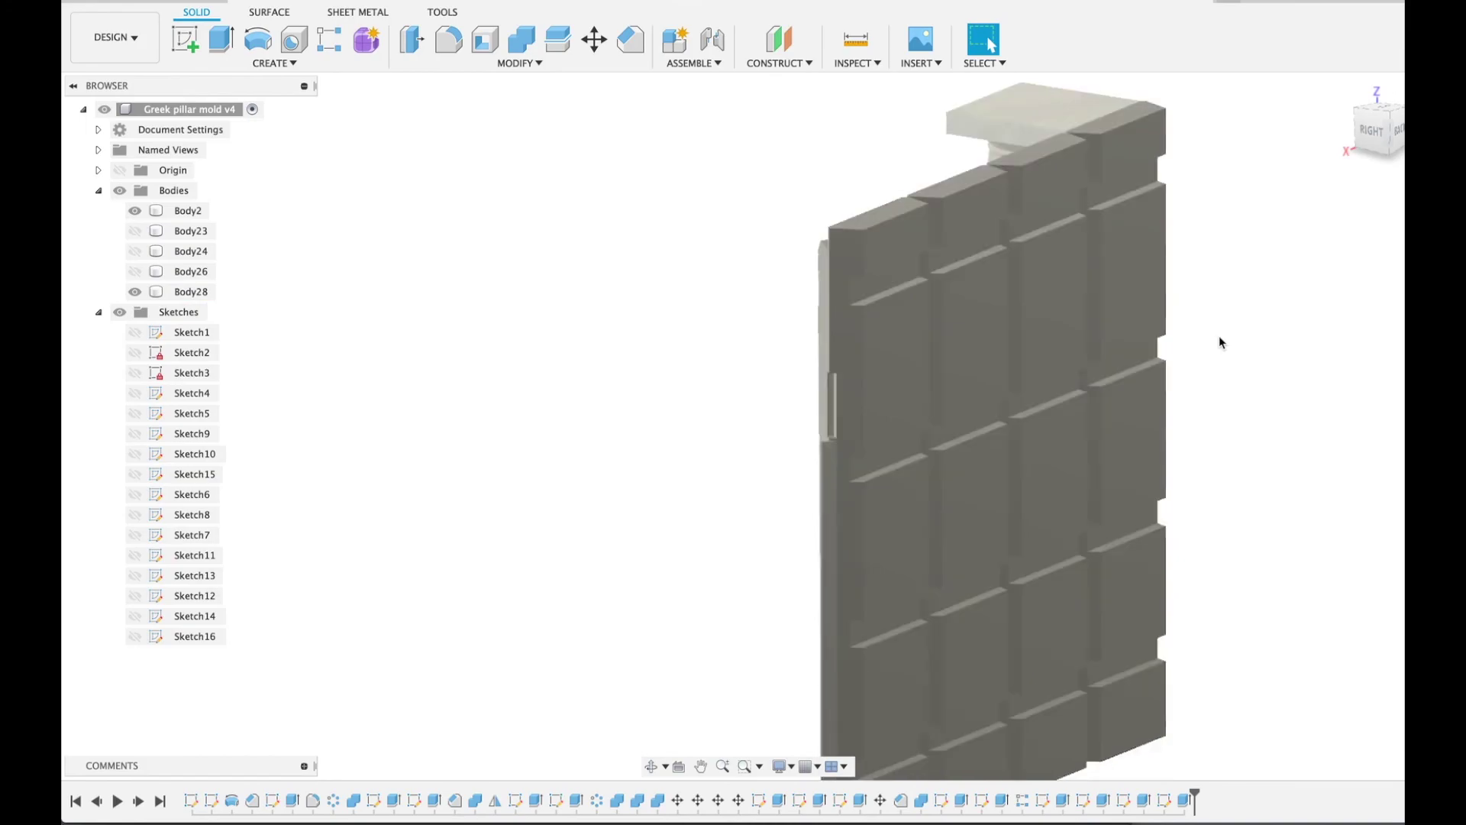
shift+middle_drag(1188, 351, 1188, 352)
shift+scroll(1188, 359, right, 6)
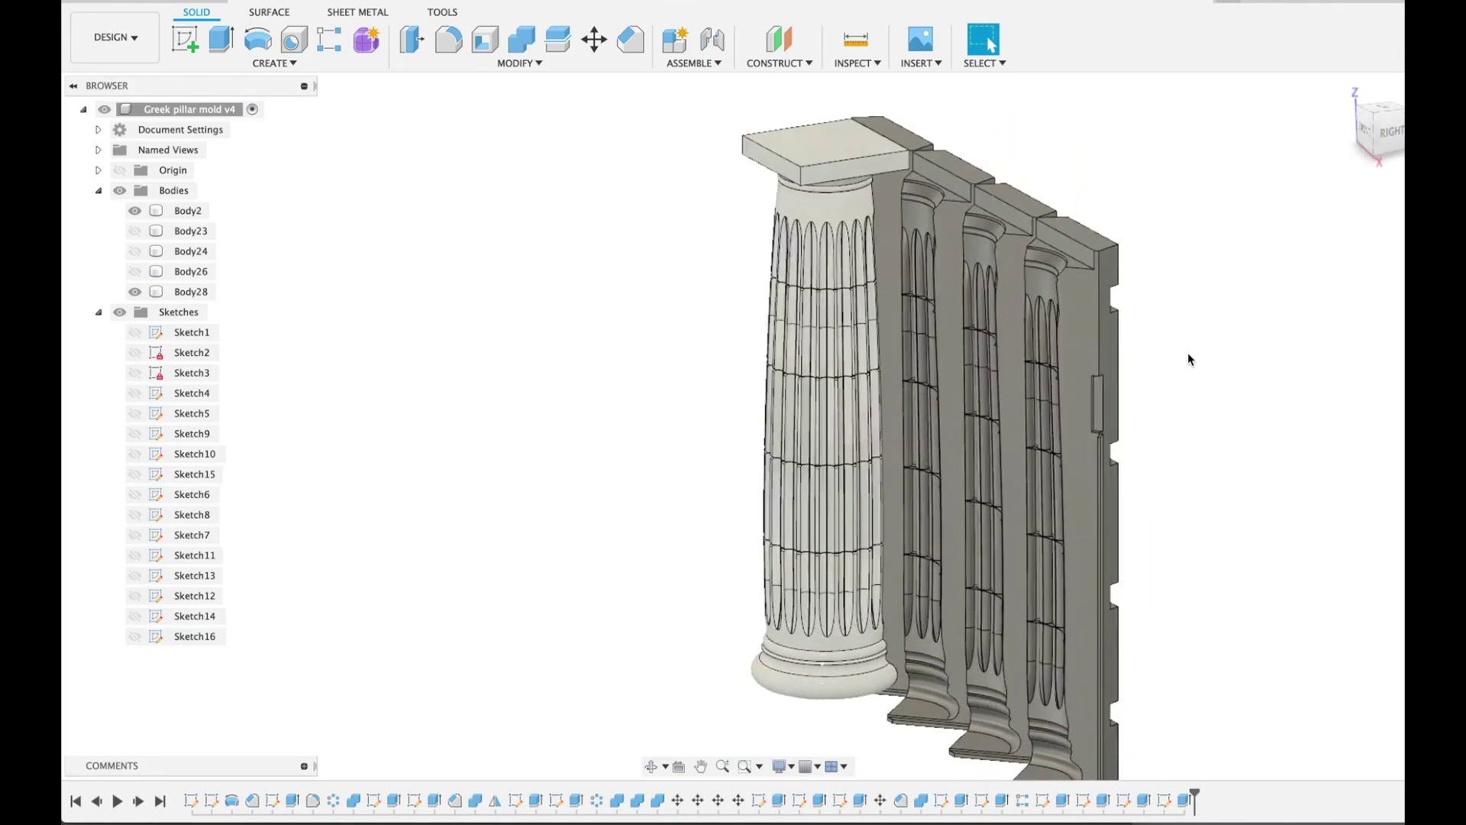